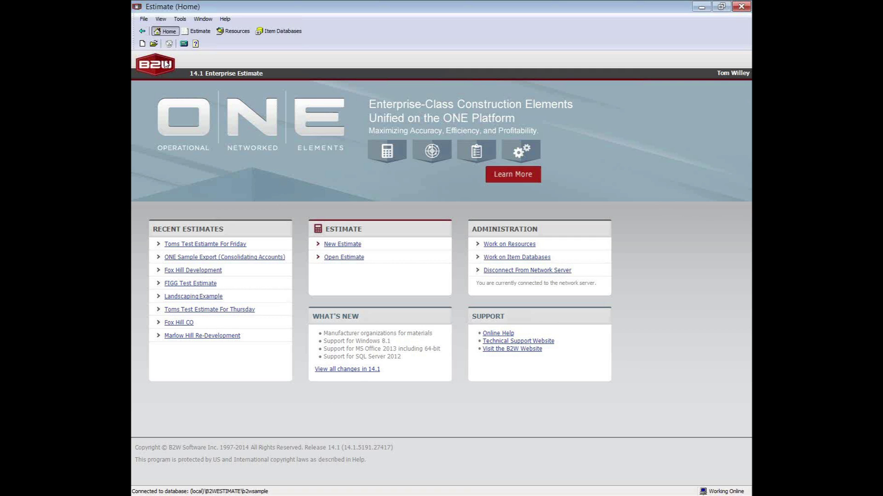
Log on to the sample database as a different user by entering the other estimator's user name.
left_click(180, 19)
mouse_move(193, 30)
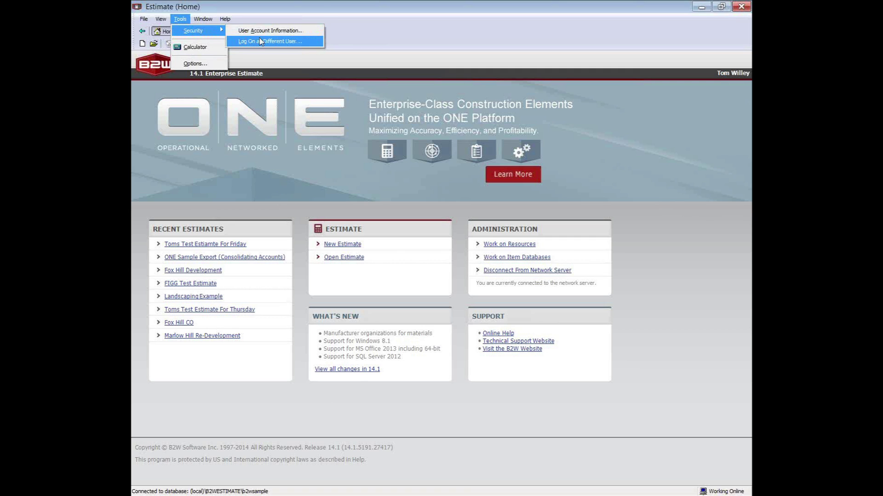
left_click(254, 41)
left_click(499, 296)
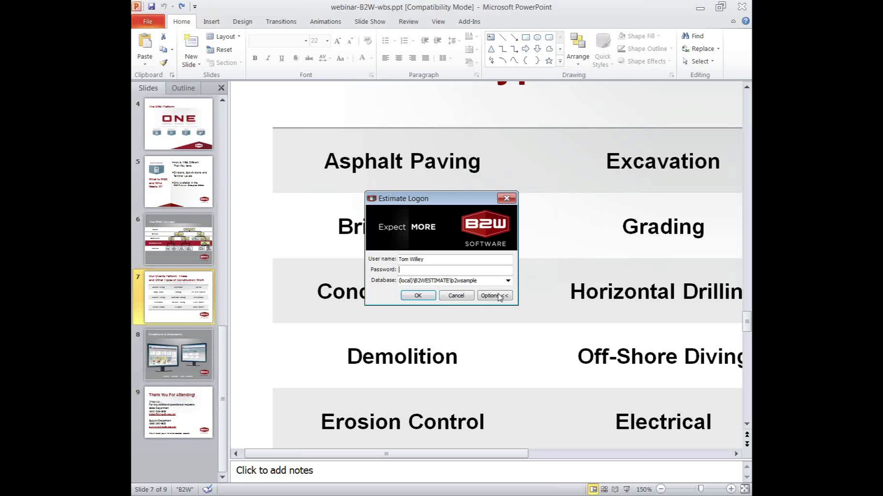
type("Paul")
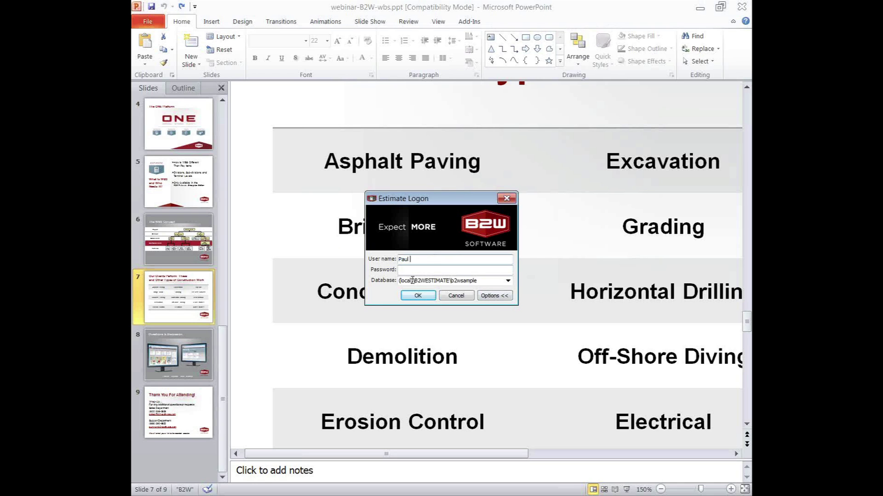
left_click(418, 296)
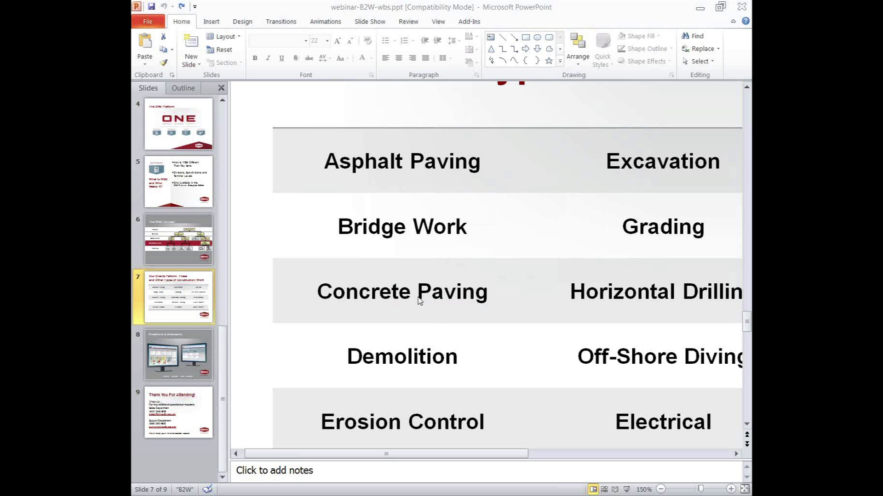
left_click_drag(131, 49, 387, 48)
left_click(550, 54)
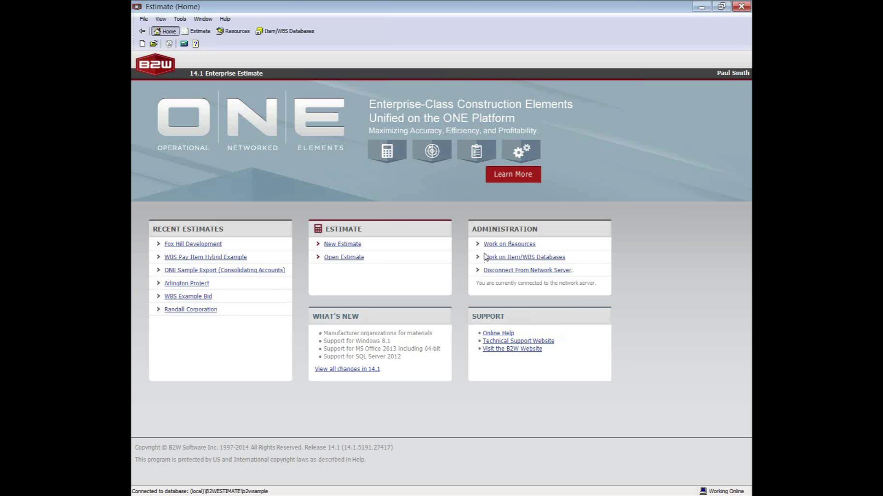
Open the item/WBS databases and look over the item rows in the 01 Pay Items listing.
left_click(534, 259)
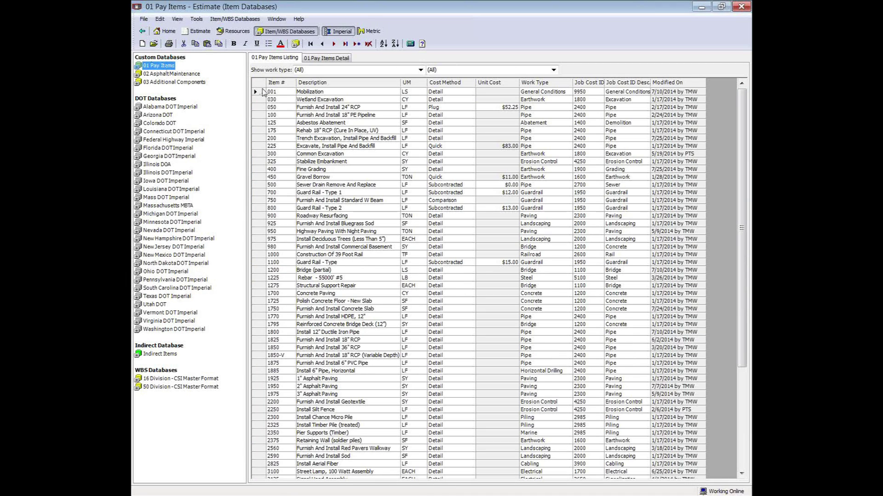
left_click_drag(258, 92, 258, 295)
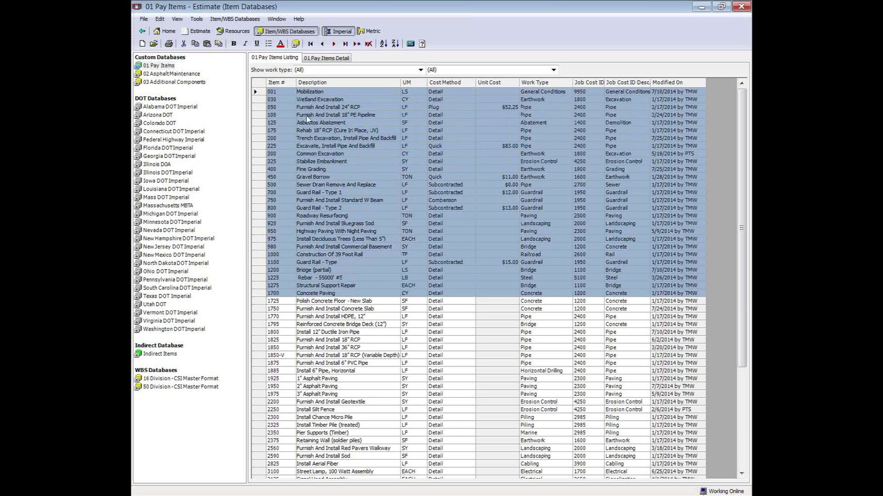
left_click(282, 93)
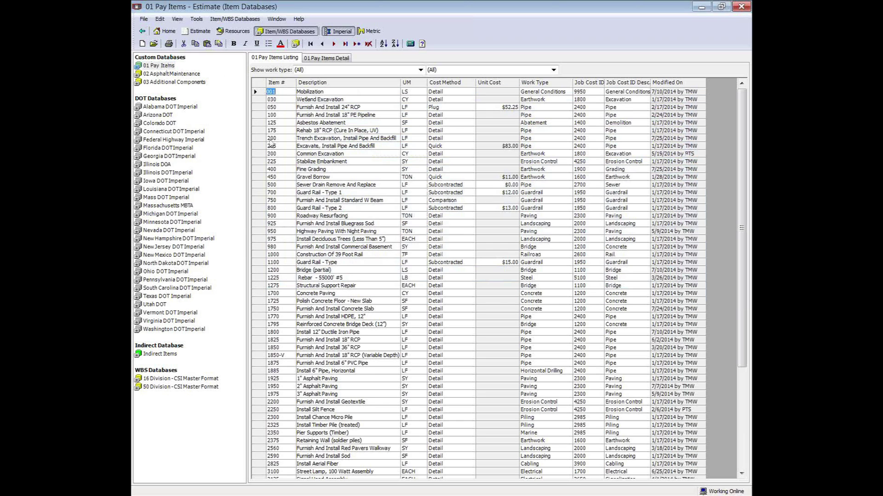
left_click(258, 131)
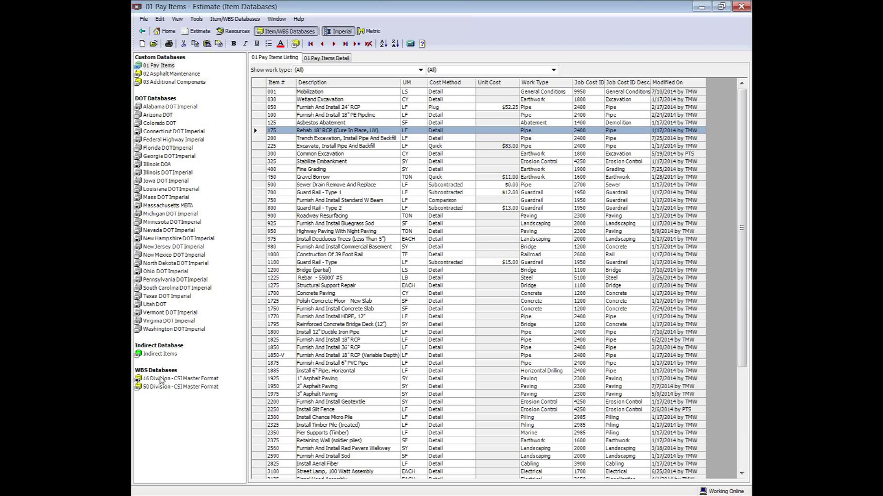
Open the 16 Division - CSI Master Format database and expand Site Construction, Earthwork and Grading down to the Rough Grading crew.
left_click(150, 378)
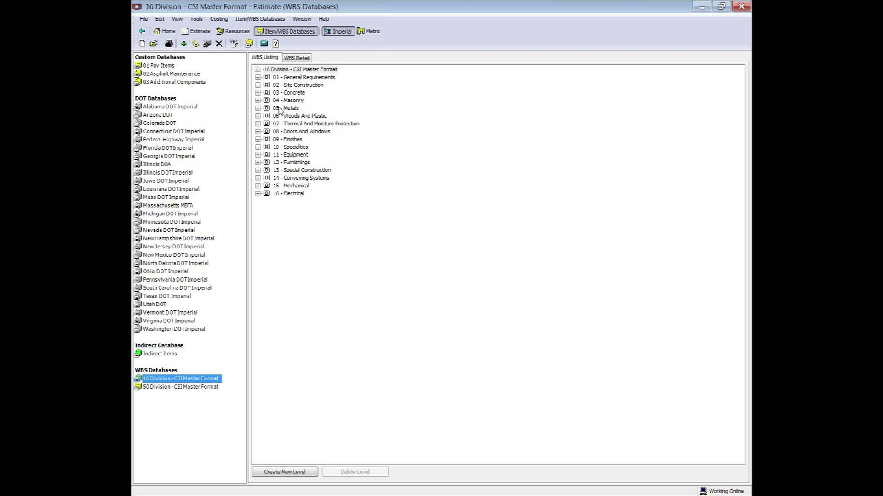
double_click(283, 86)
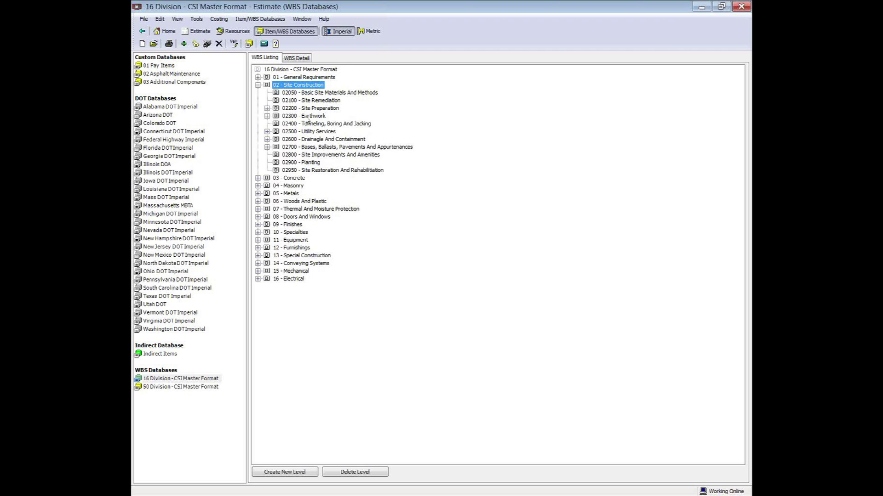
left_click(267, 115)
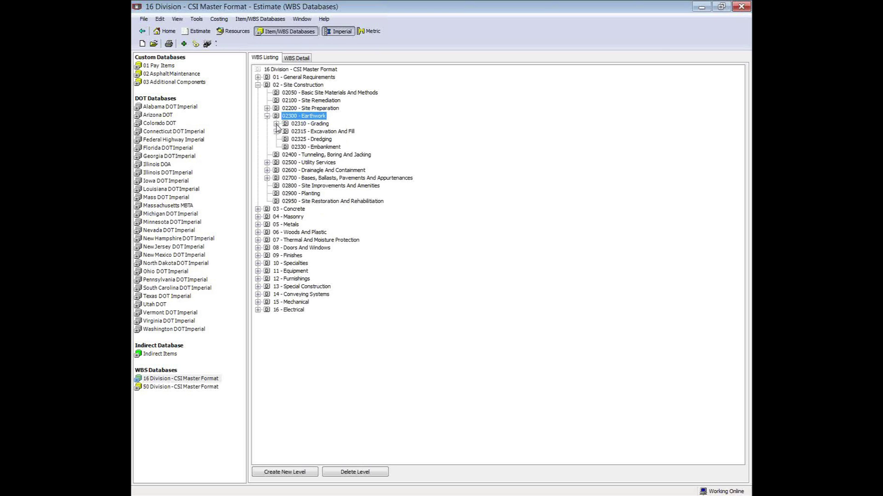
left_click(277, 124)
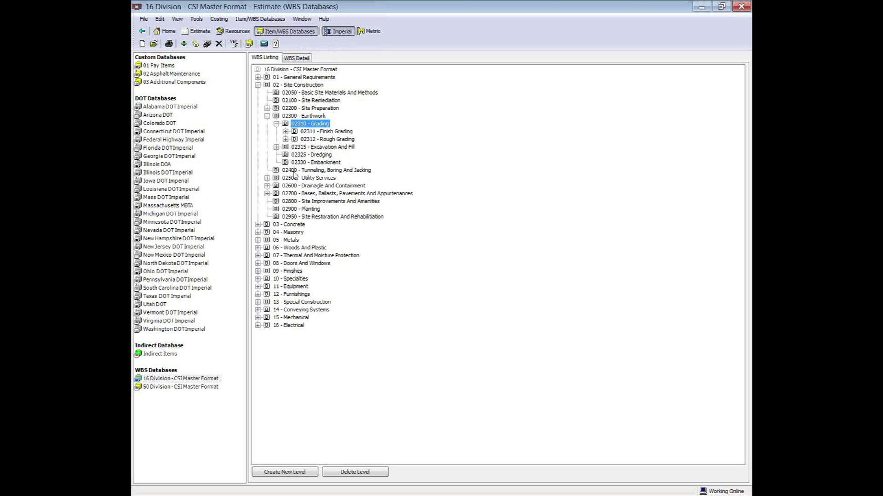
left_click(286, 139)
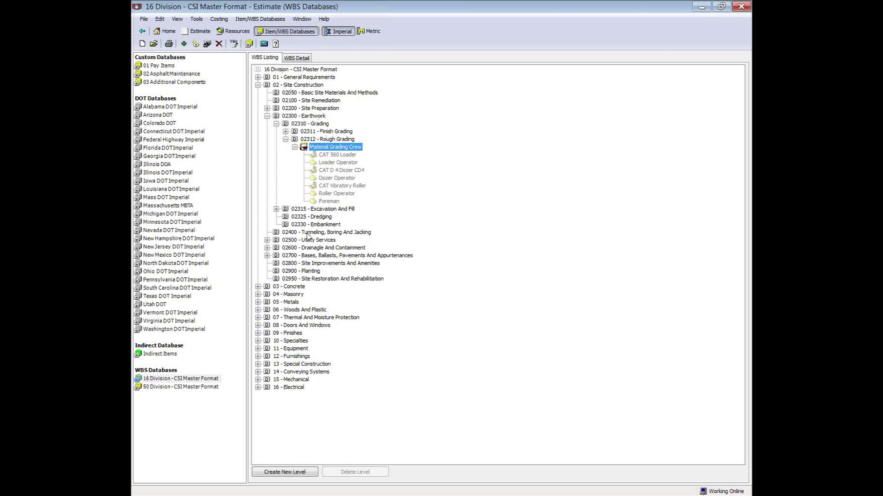
left_click(315, 139)
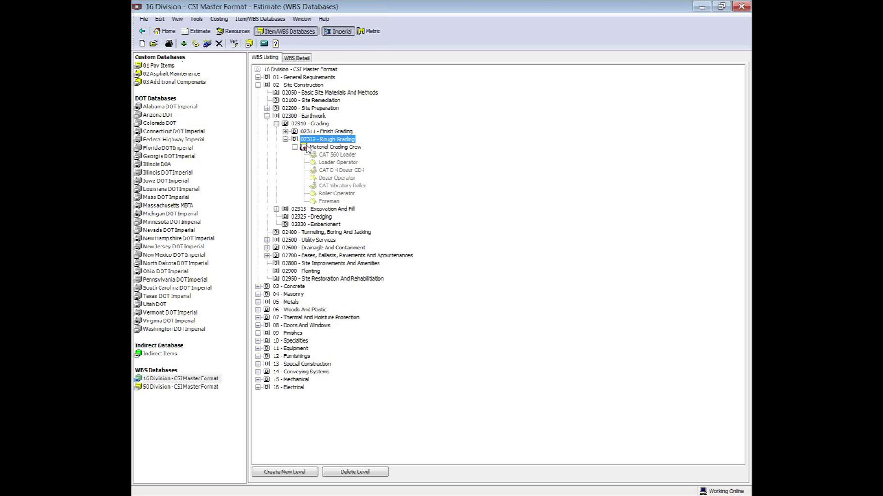
Open the WBS detail of 02315 - Excavation And Fill and set its Backfill sublevel's quantity to 3500.
double_click(303, 209)
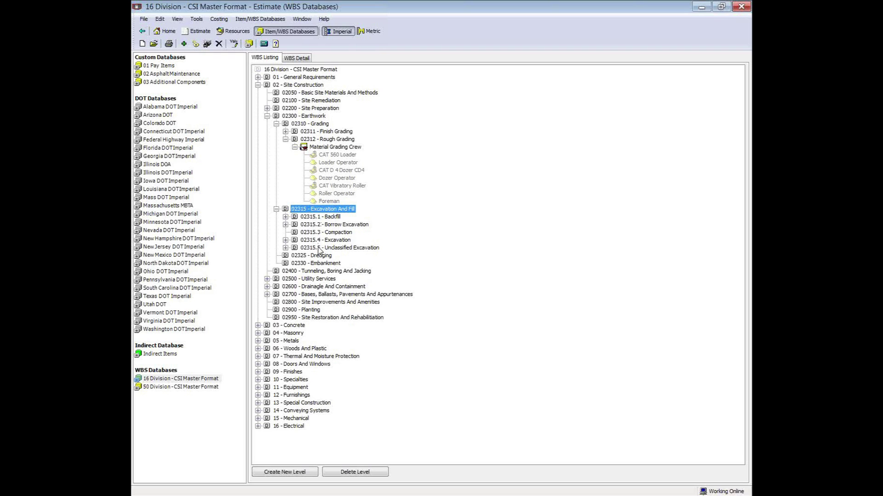
left_click(302, 60)
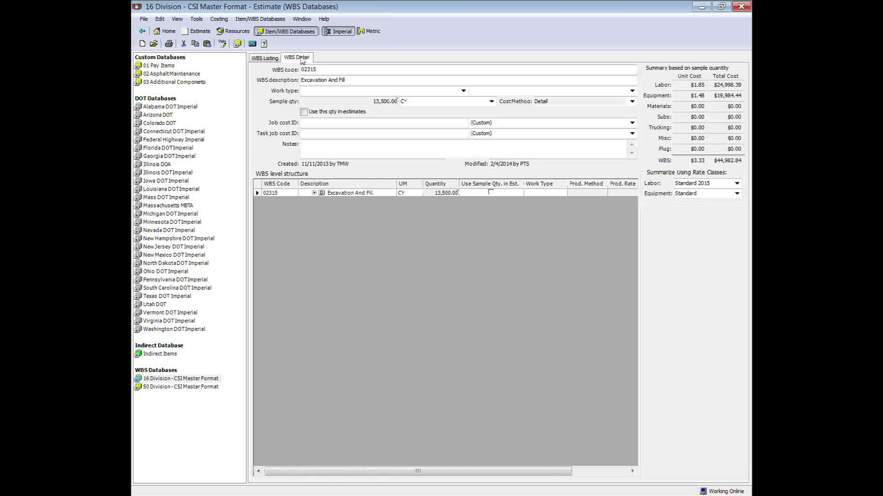
left_click(314, 193)
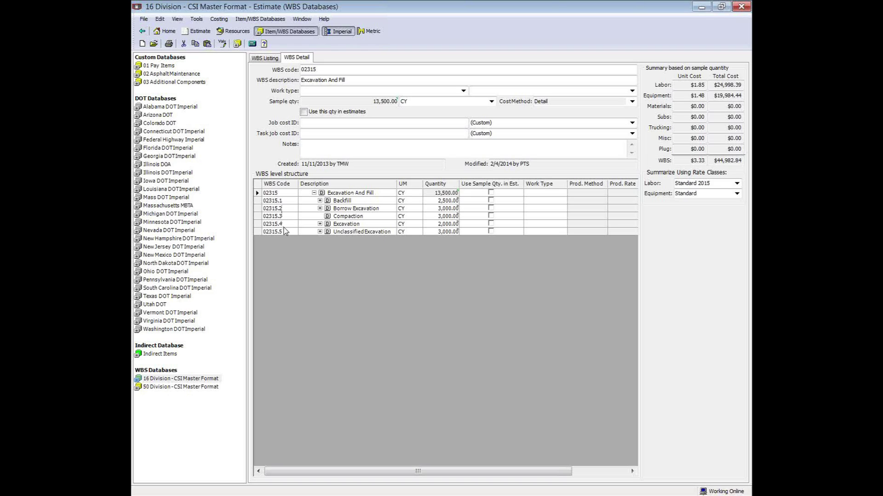
mouse_move(441, 193)
left_click(437, 202)
left_click(437, 202)
type("3500")
left_click(435, 209)
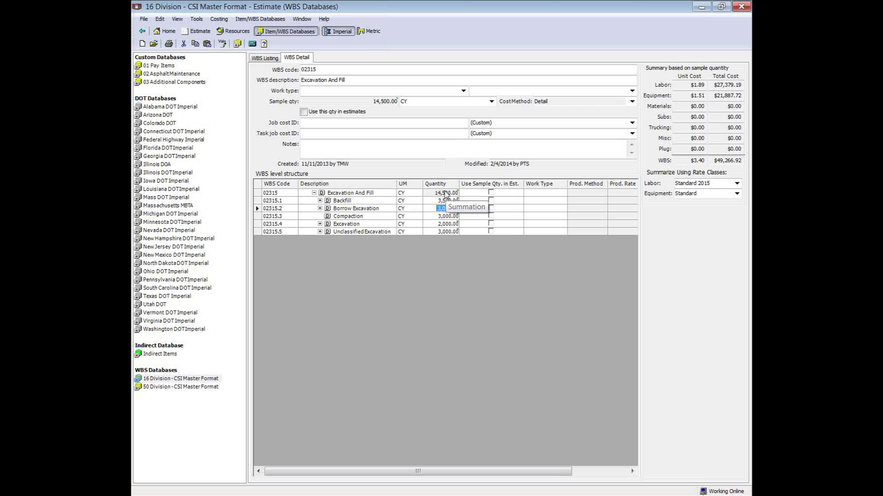
Examine Excavation And Fill's unit of measure and the summation options for the Compaction quantity.
left_click(401, 193)
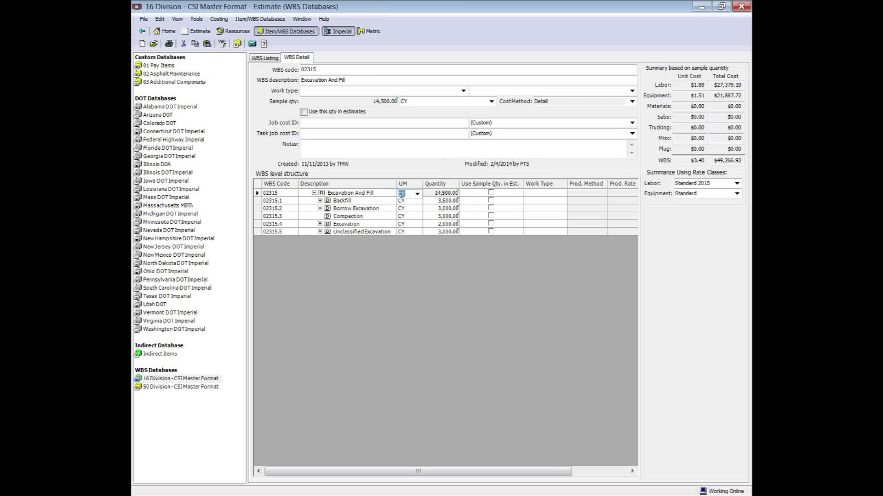
left_click(433, 216)
right_click(445, 220)
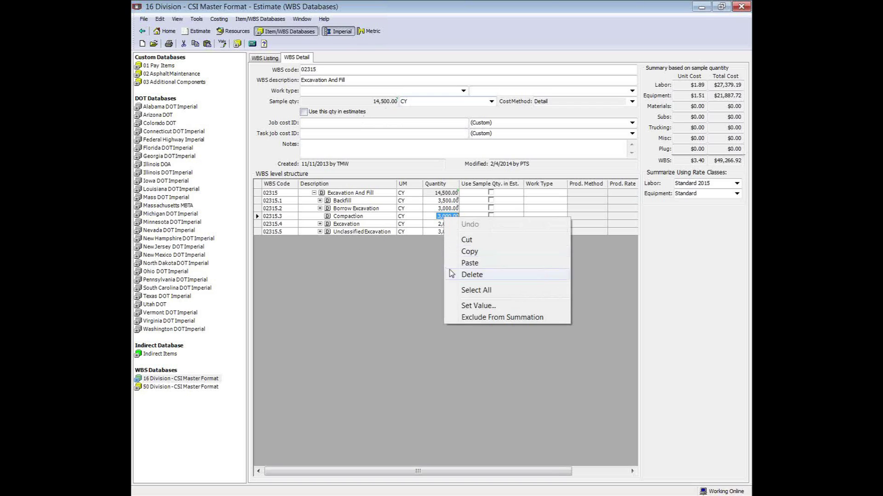
left_click(367, 308)
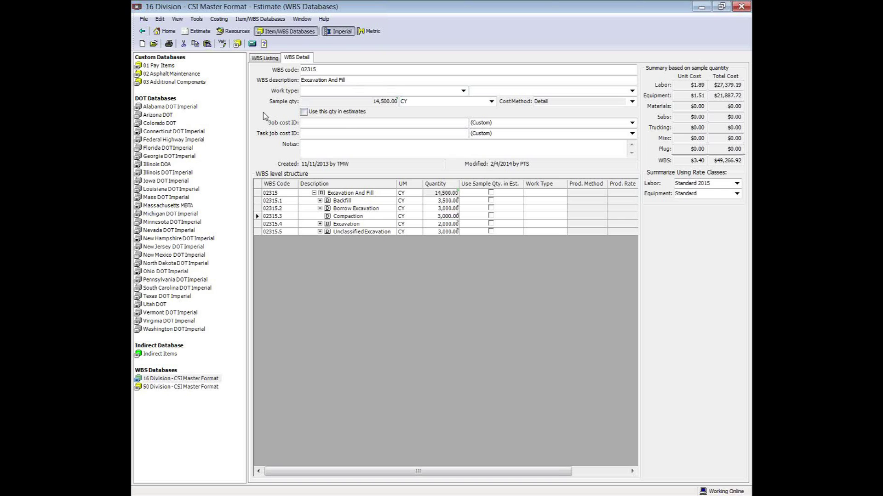
Return to the WBS listing and expand 16 - Electrical down to the levels under 16100 - Wiring Methods.
left_click(261, 57)
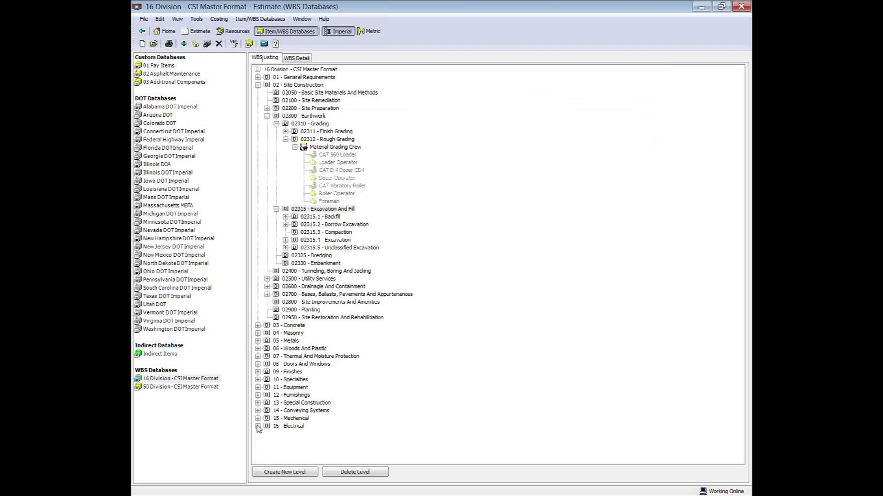
left_click(258, 426)
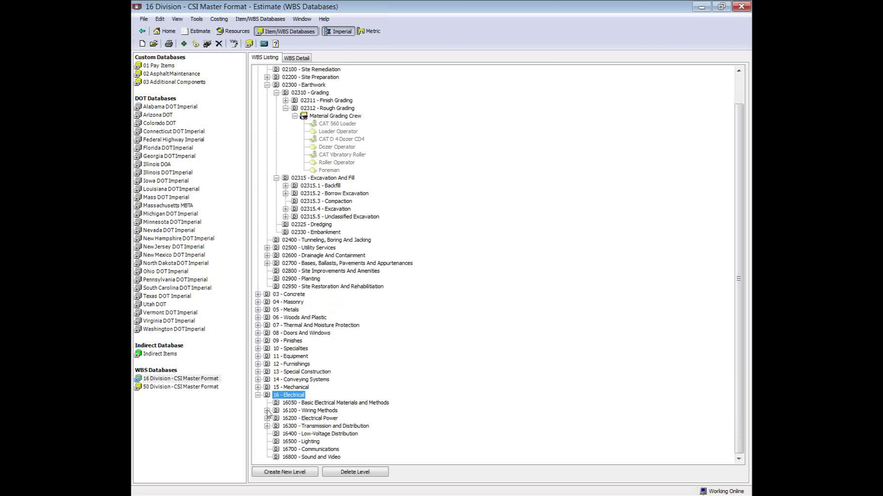
left_click(267, 411)
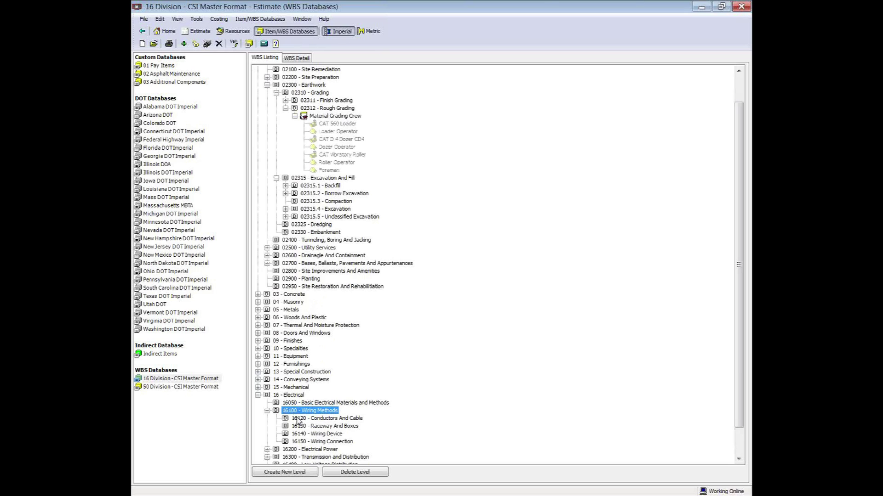
Create WBS level 16132 described as Conduit and Tubing under 16130 - Raceway And Boxes, with unit of measure LF.
left_click(297, 427)
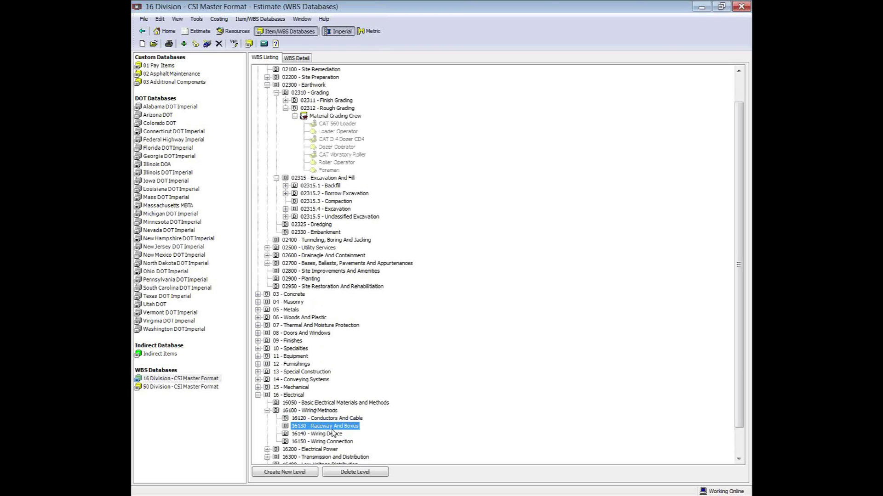
left_click(288, 472)
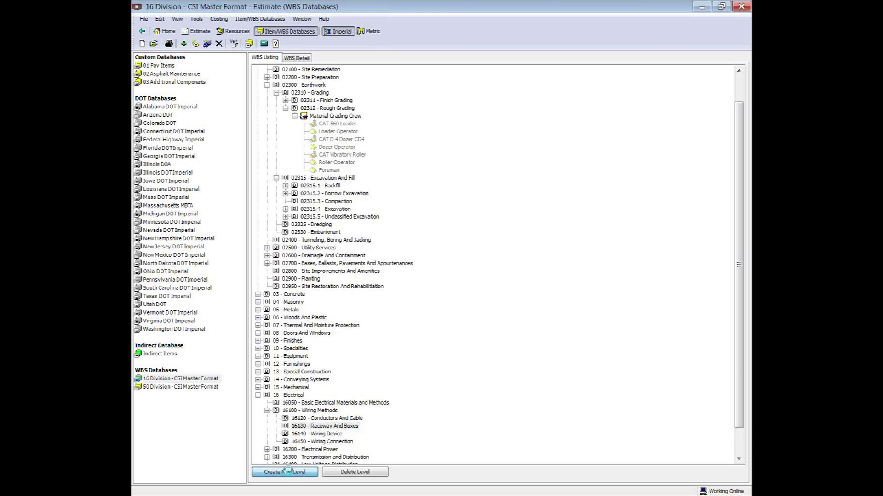
type("16132")
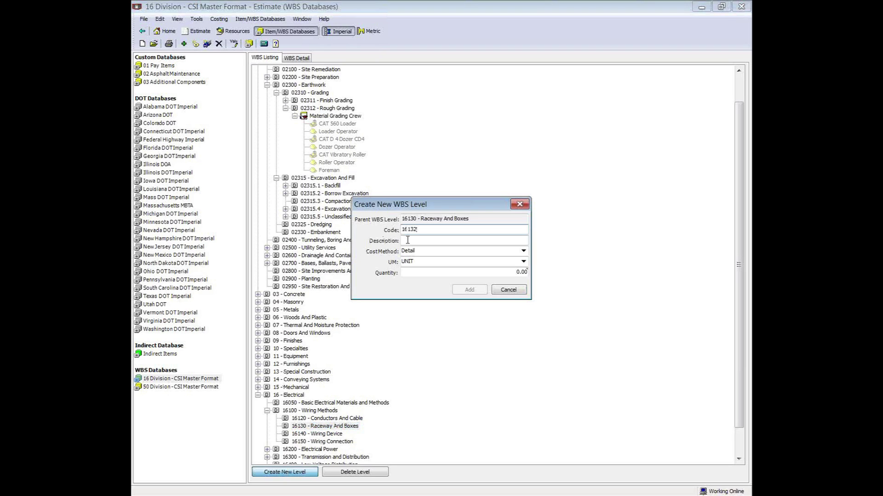
left_click(408, 240)
type("Conduit and Tubing")
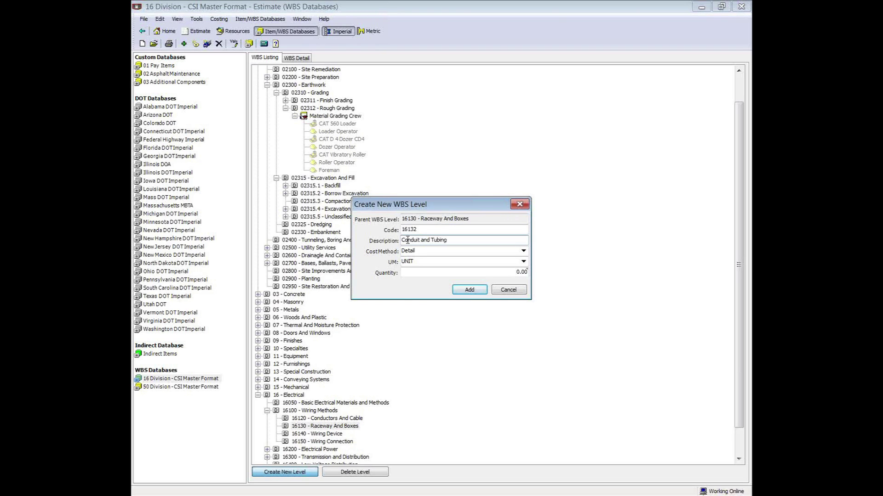
left_click(419, 262)
type("LF")
key("Tab")
left_click(469, 290)
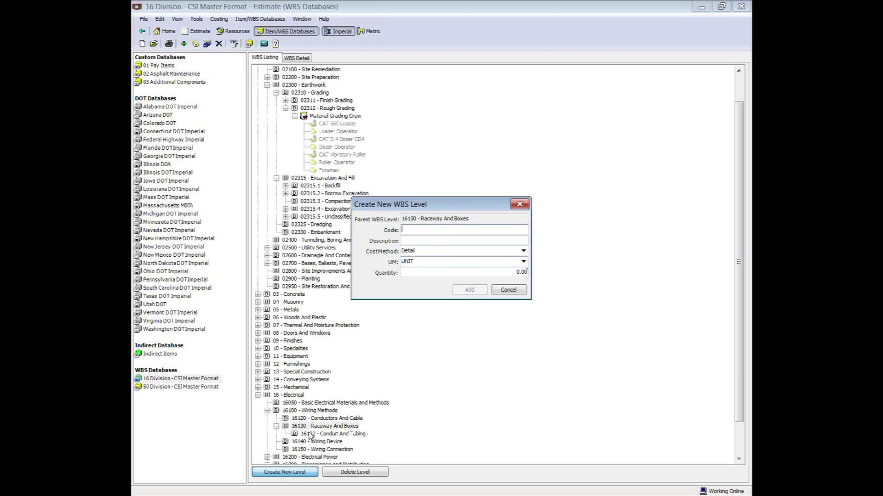
left_click(500, 291)
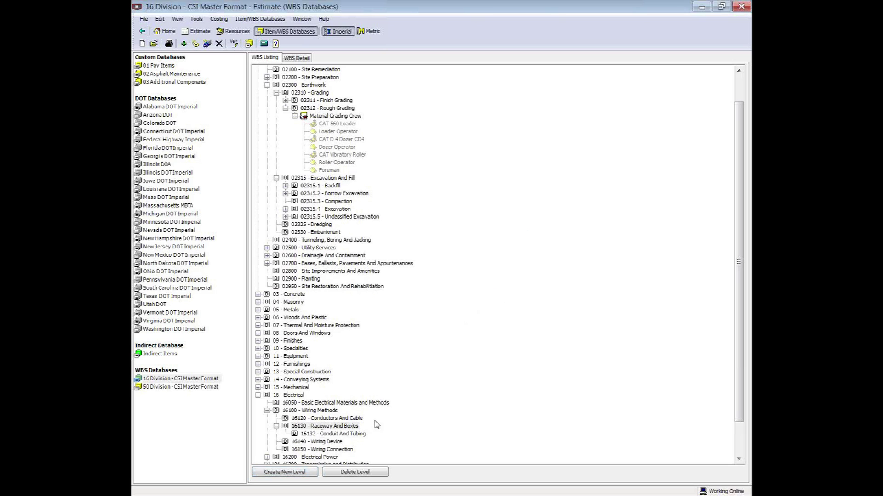
Find the Cabling/Conduit Crew among the crew components and add it to 16132 - Conduit And Tubing.
left_click(318, 434)
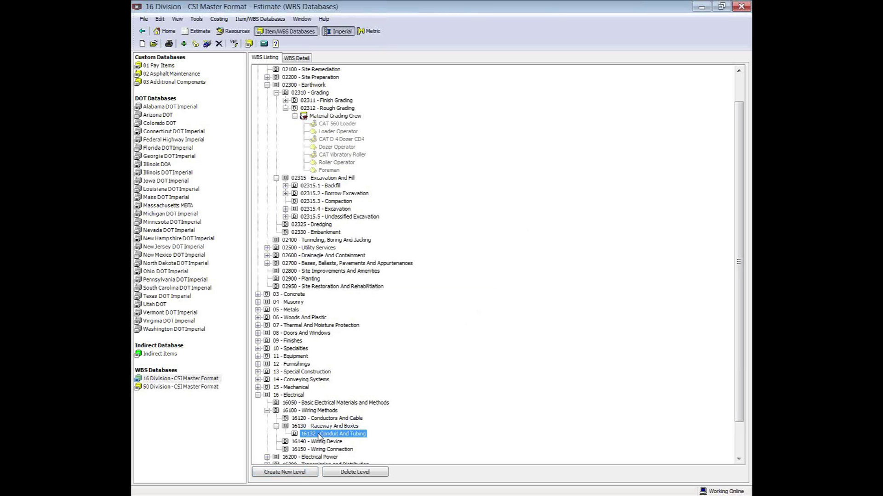
left_click(184, 44)
left_click_drag(606, 165, 474, 124)
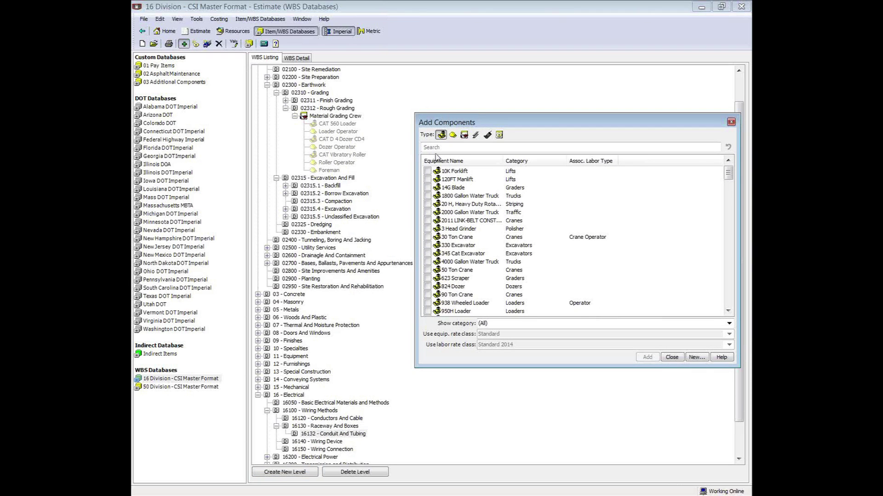
left_click(465, 135)
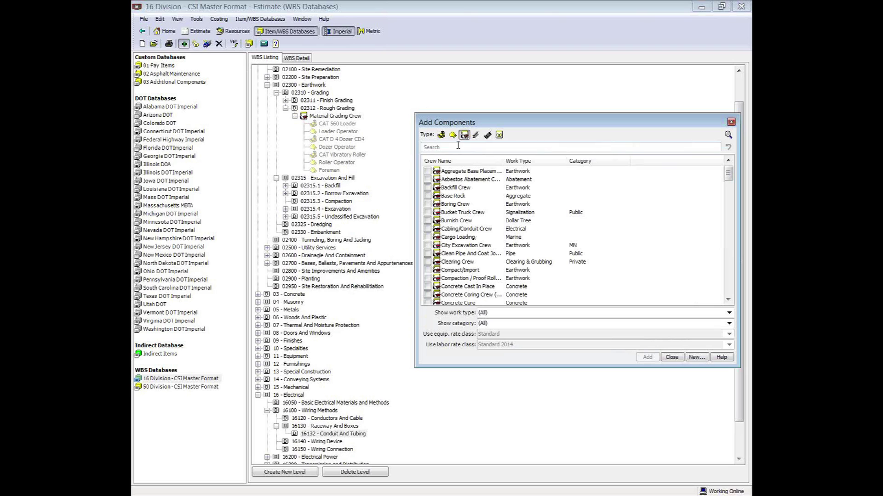
type("cond")
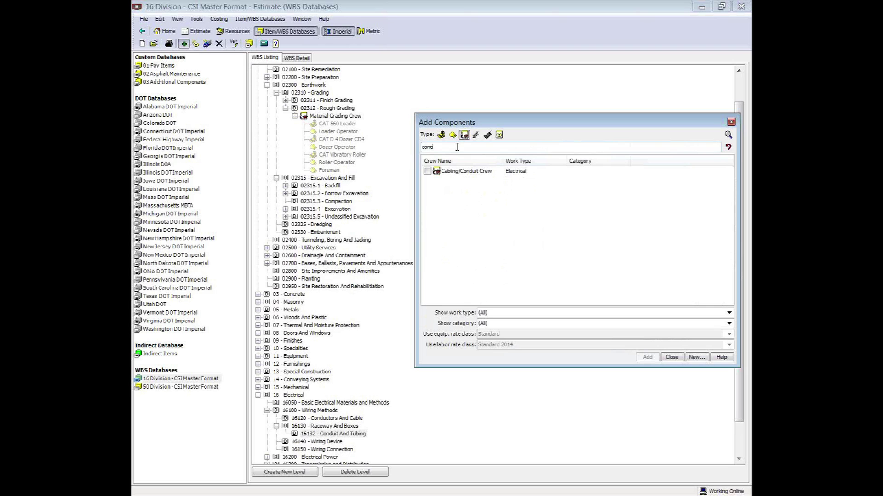
double_click(457, 172)
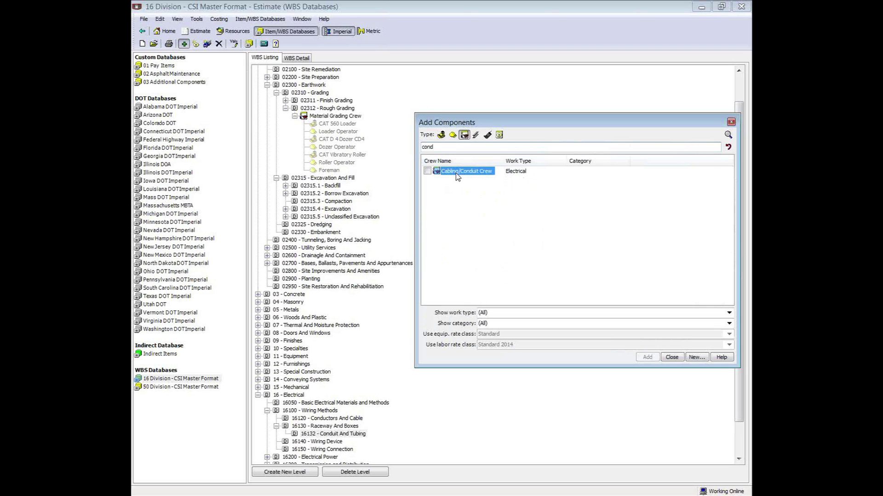
Find the material Conduit, PVC SCH 80, 2.0" and add it to 16132 - Conduit And Tubing.
left_click(476, 134)
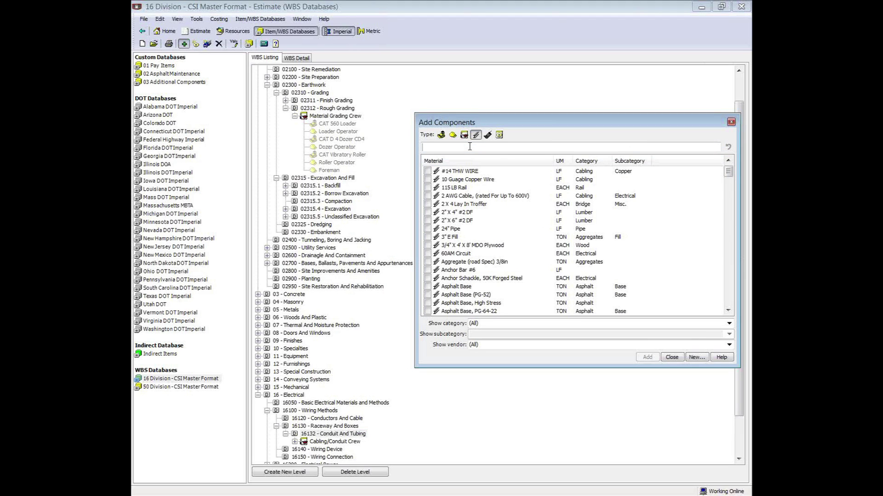
type("cond")
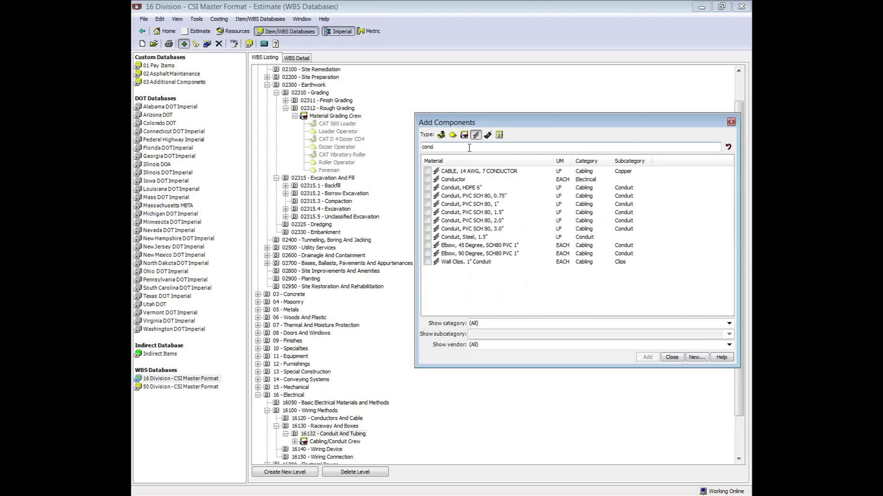
double_click(463, 224)
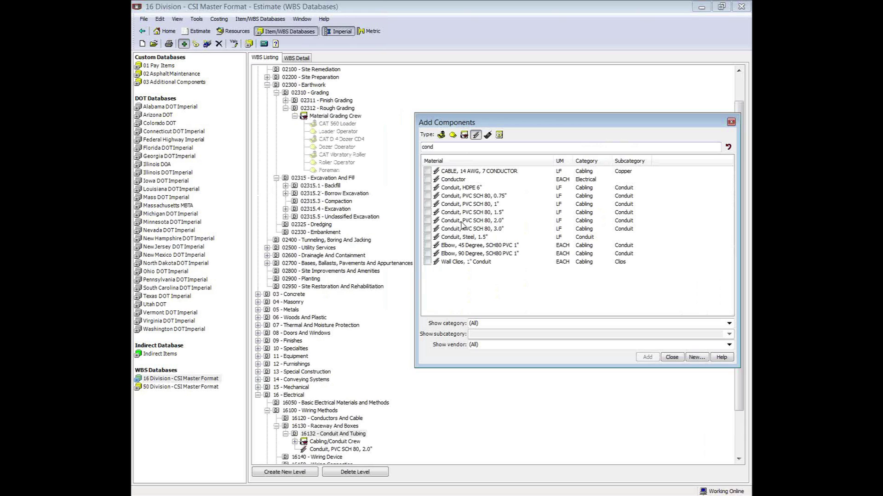
left_click(672, 357)
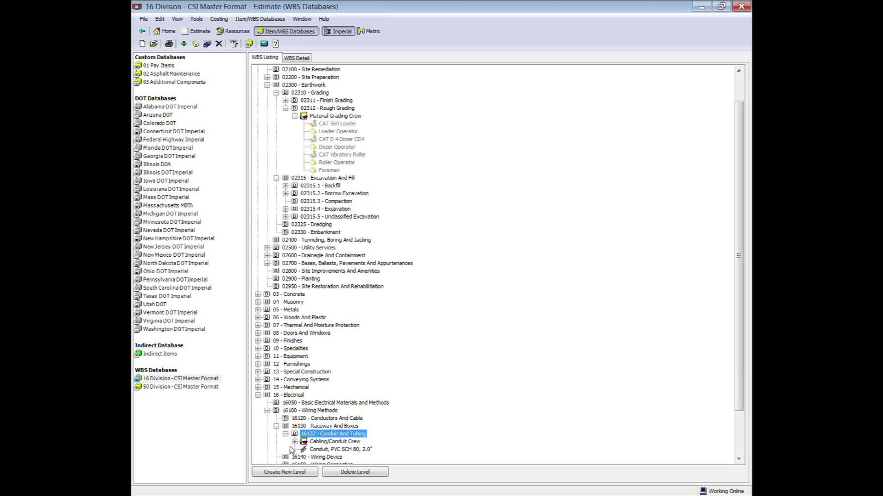
Start a WBS database import from New Customer WBS.xls, treating the file's first row as a data row.
left_click(156, 381)
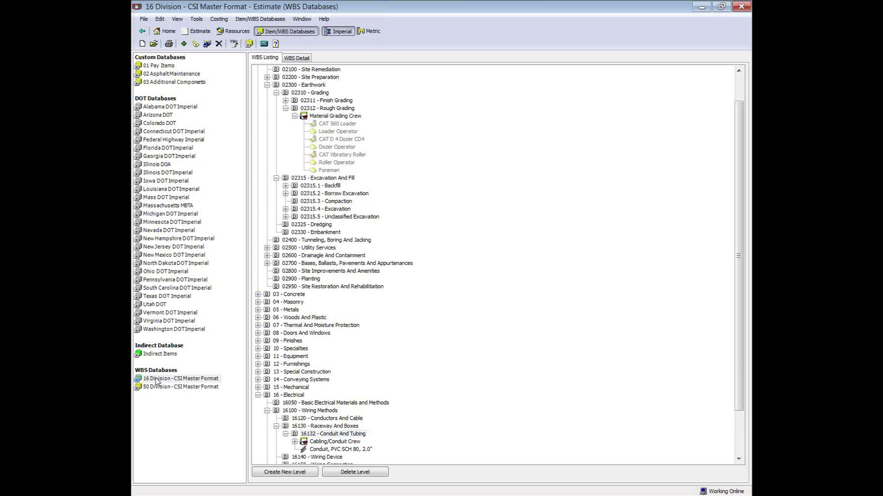
left_click(156, 381)
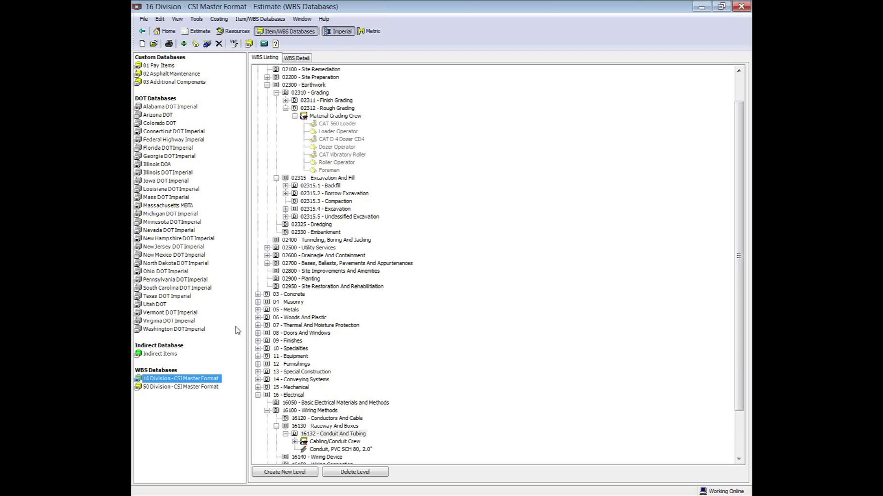
left_click(196, 18)
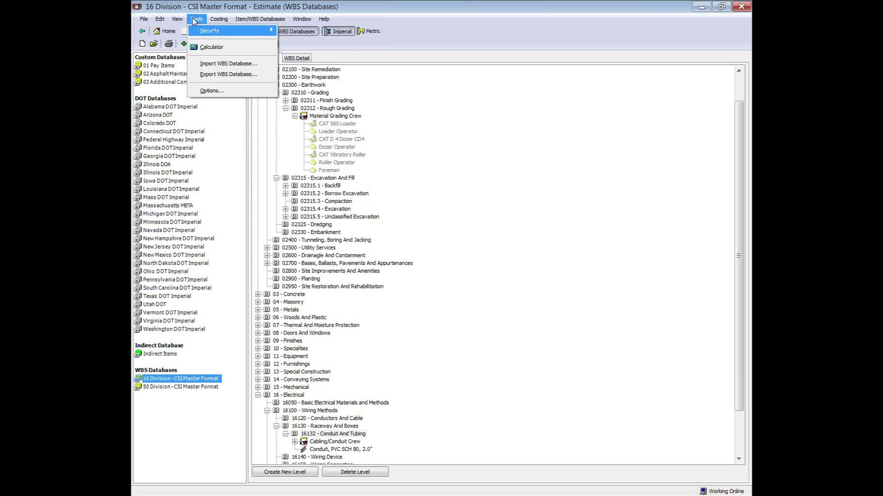
left_click(238, 64)
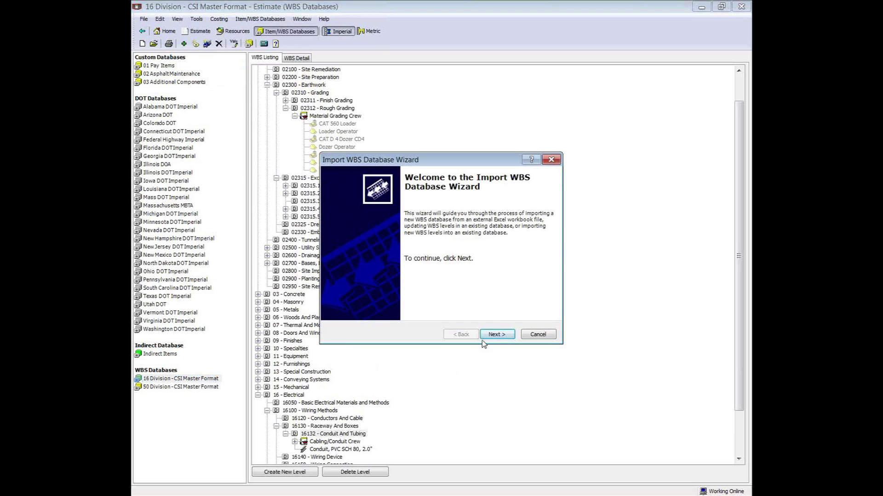
left_click(495, 335)
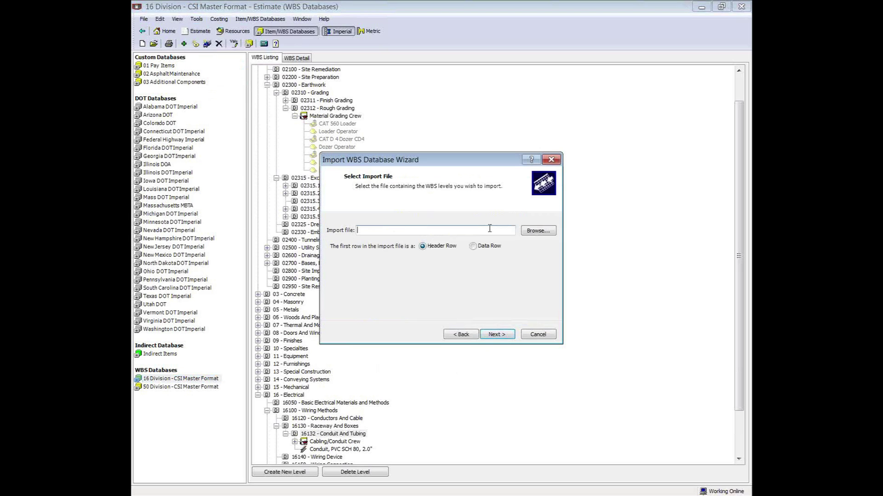
left_click(473, 247)
left_click(536, 231)
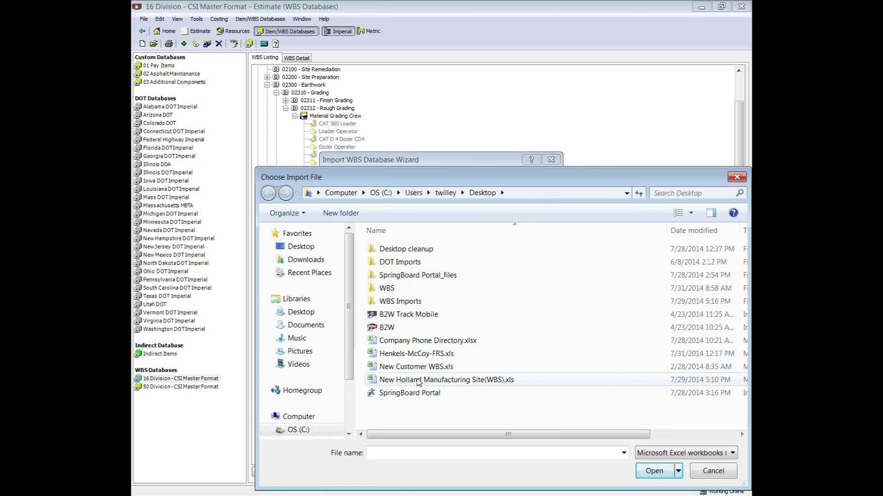
left_click(416, 367)
left_click(646, 471)
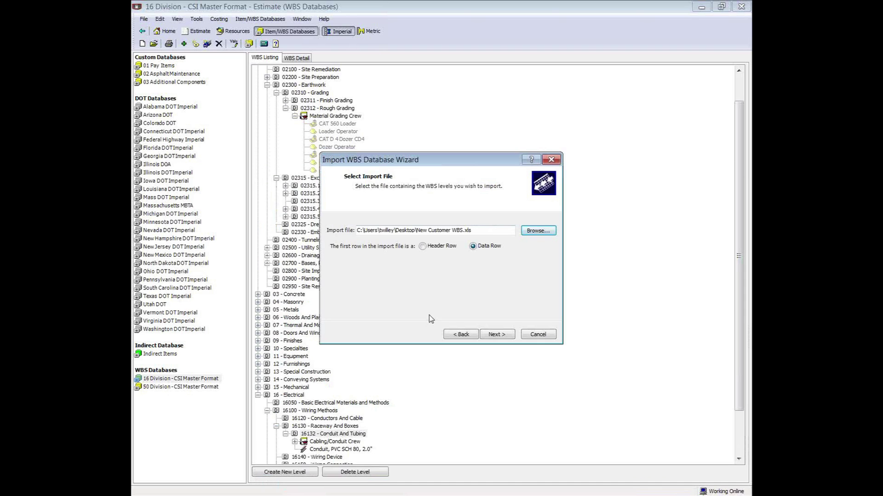
Set the import's target to a new WBS database named General Dynamics, keeping the full import type.
left_click(496, 334)
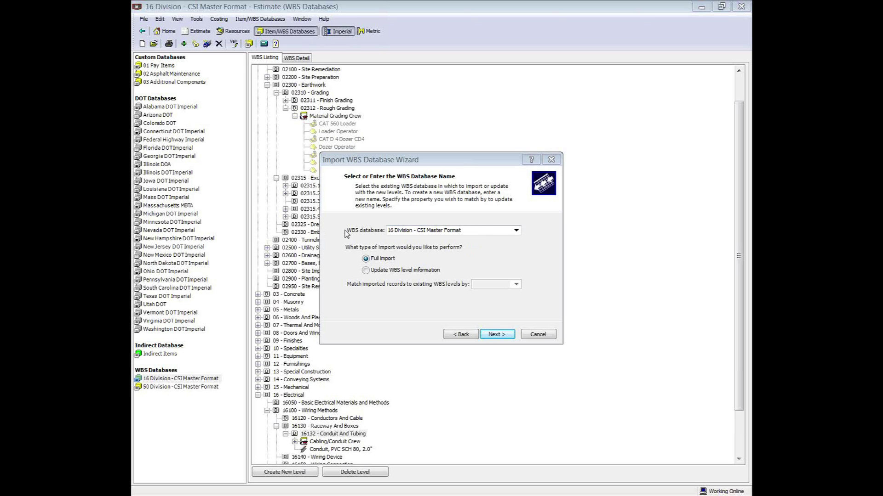
left_click(461, 229)
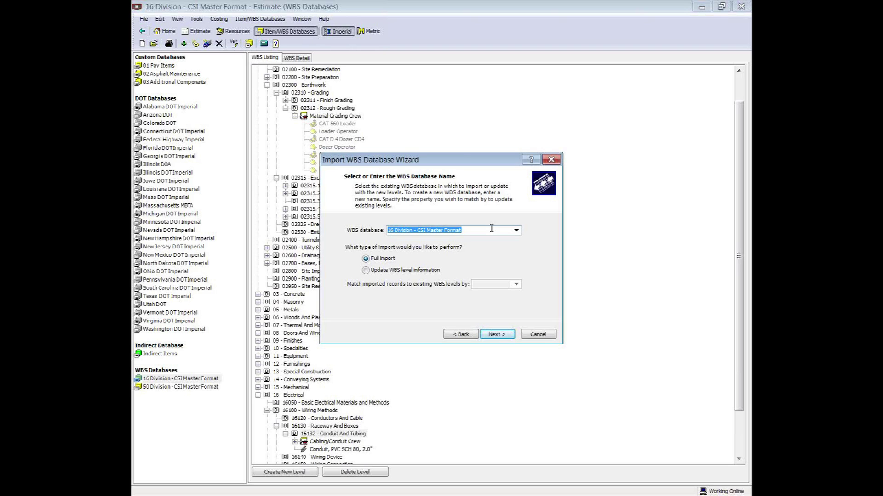
type("General Dynamics")
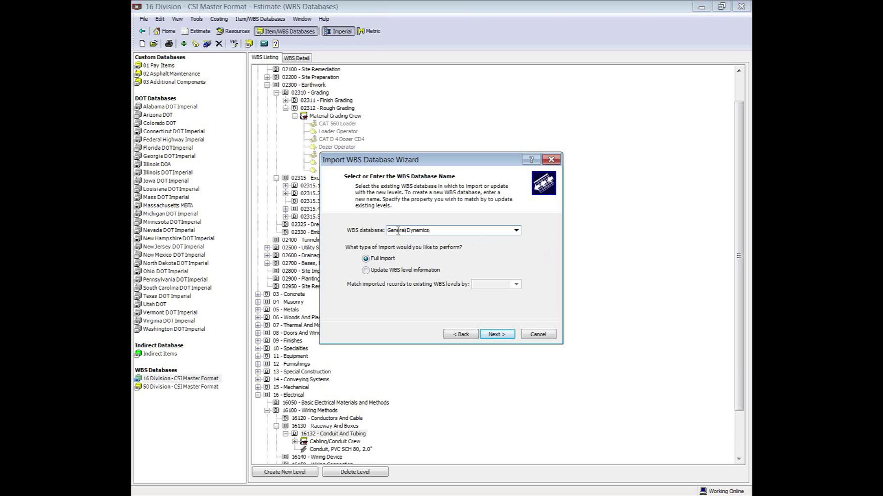
left_click(497, 335)
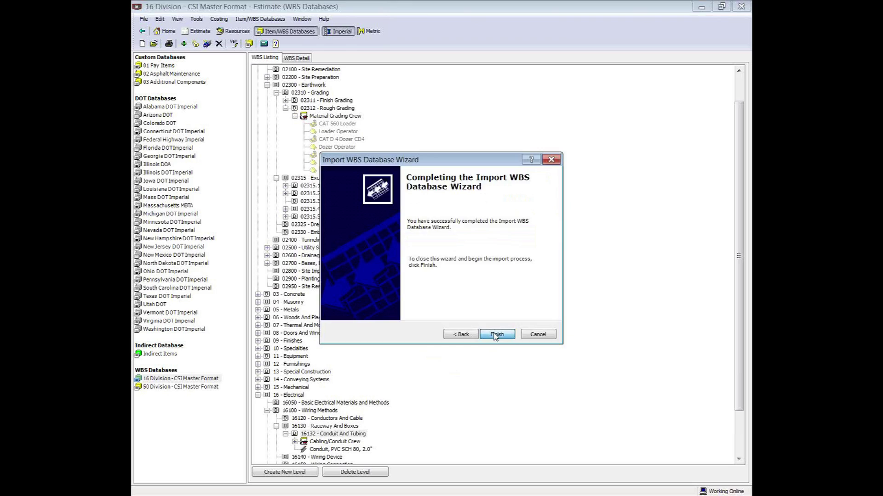
Run the import and open the General Dynamics database, expanding 0A100 - General Requirements.
left_click(496, 335)
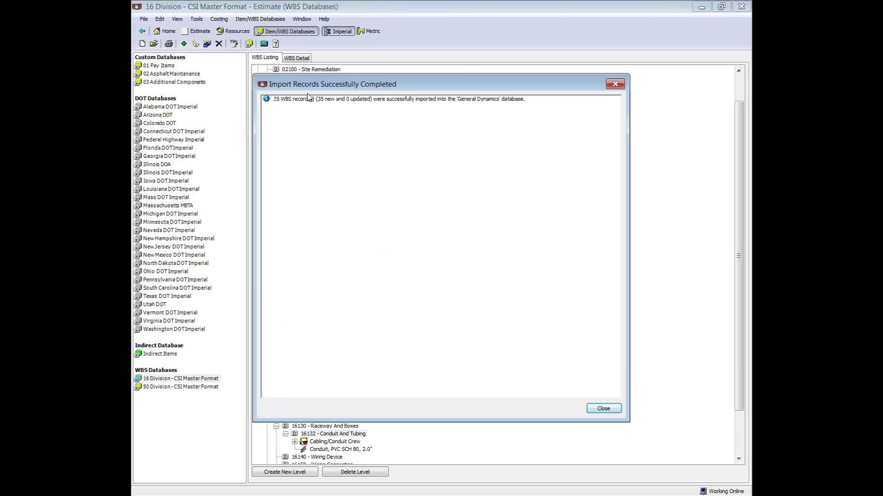
left_click(603, 409)
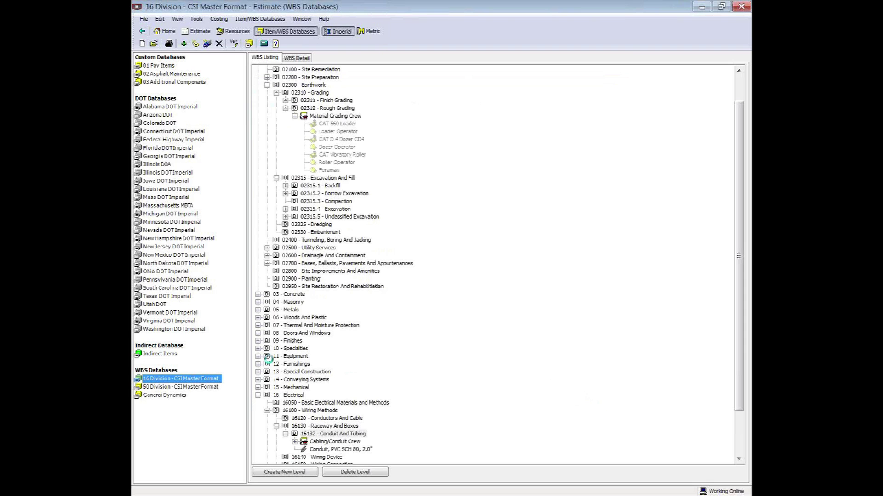
left_click(152, 395)
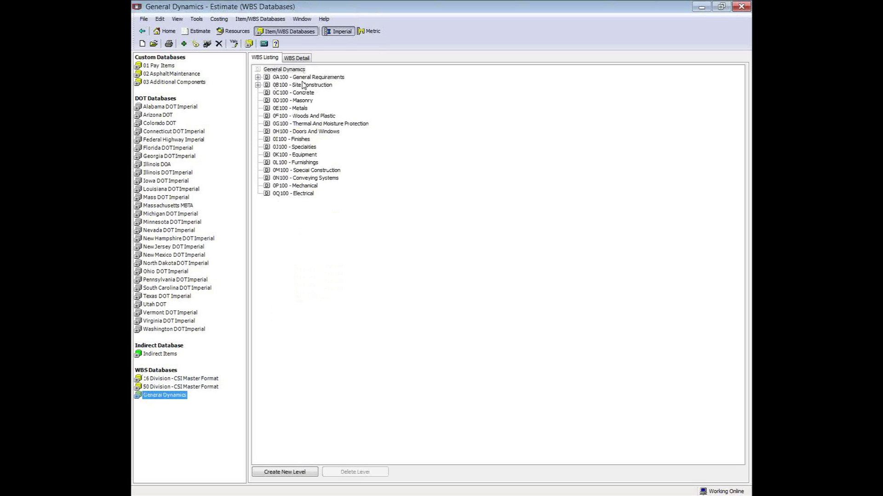
left_click(258, 77)
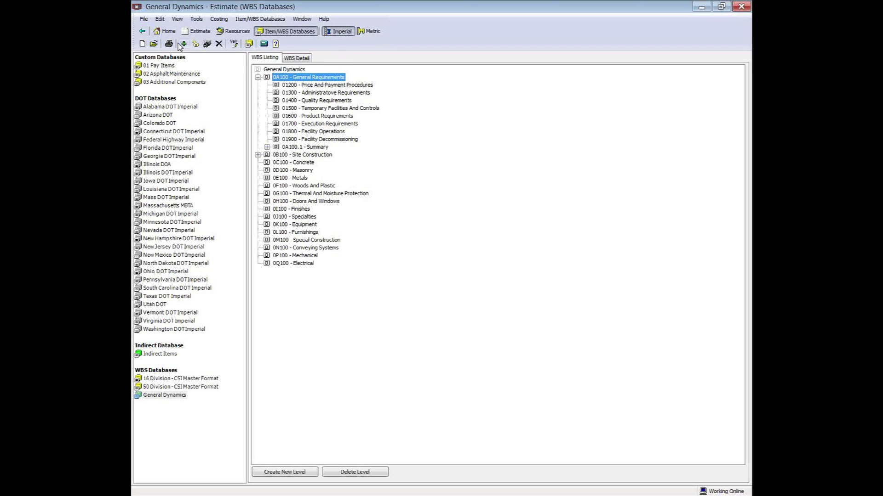
left_click(169, 31)
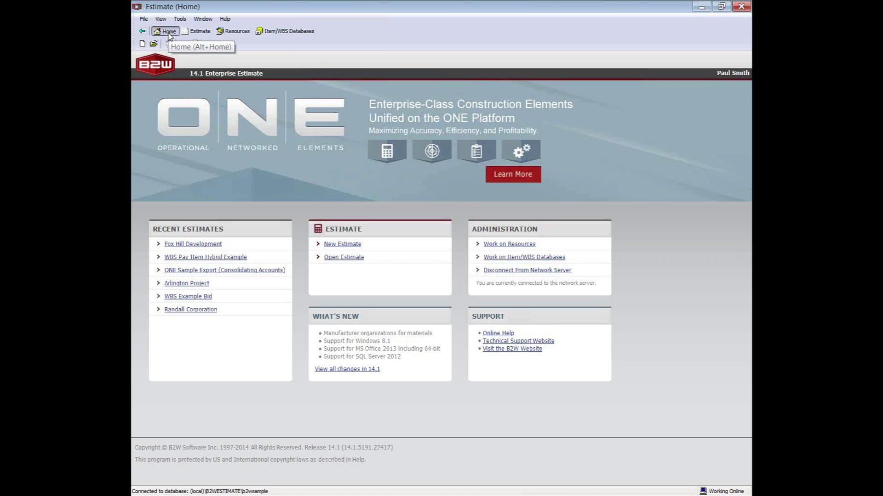
left_click(343, 245)
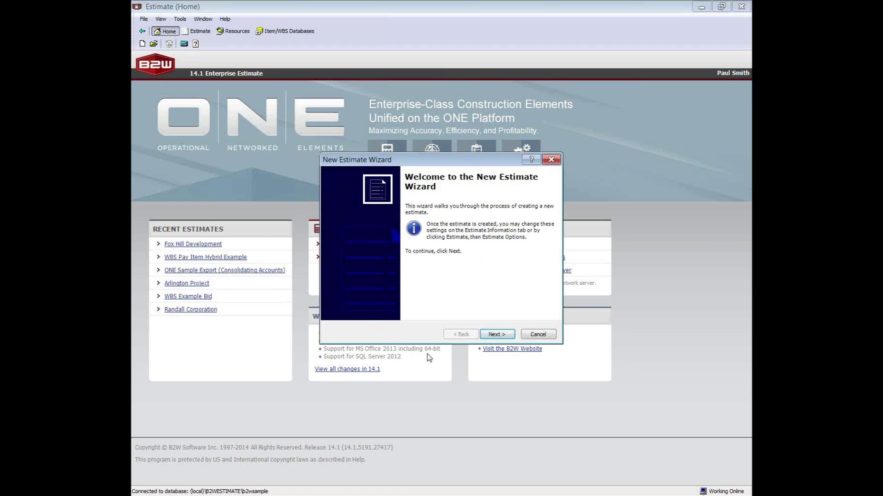
left_click(499, 335)
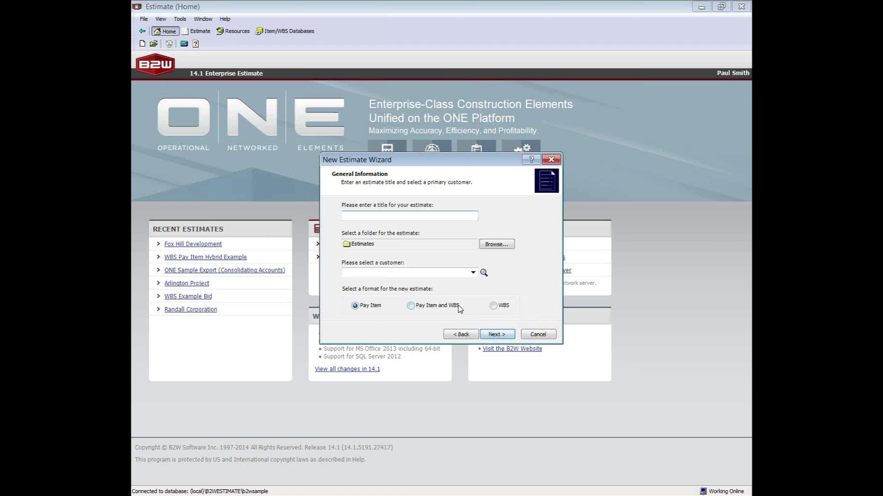
left_click(410, 213)
type("New Holland Project")
left_click(352, 272)
type("Agnerson Construction")
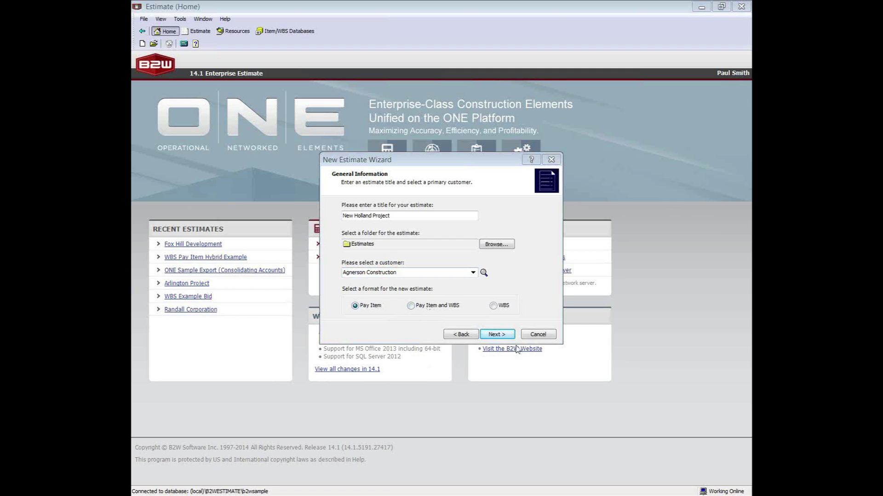
left_click(538, 337)
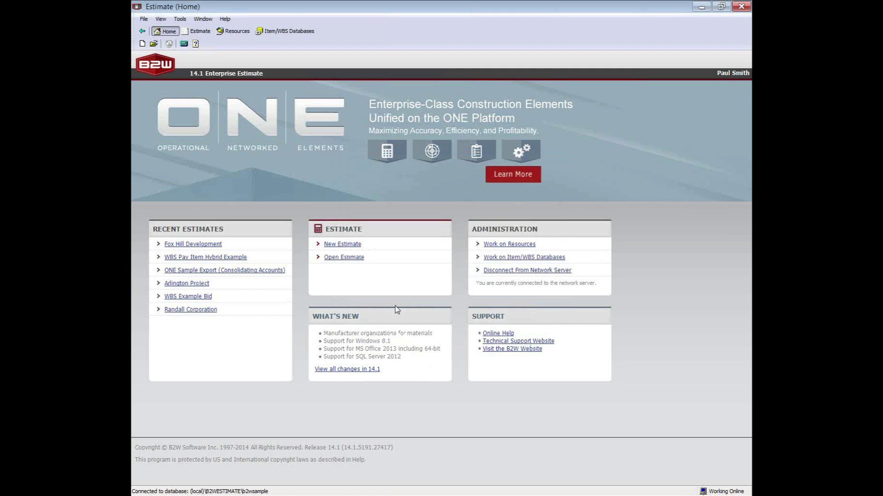
Open the WBS detail of 02315 - Excavation And Fill, under 02300 - Earthwork in the 16 Division - CSI Master Format database.
left_click(275, 31)
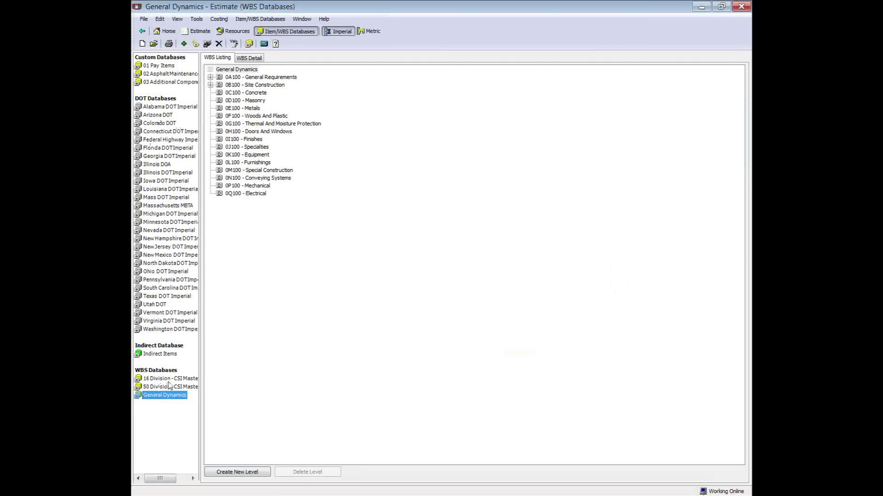
left_click(162, 380)
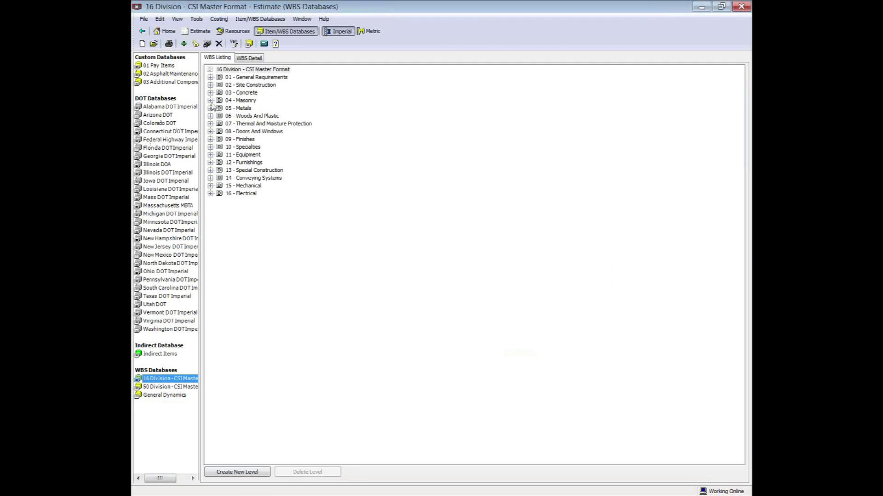
left_click(211, 85)
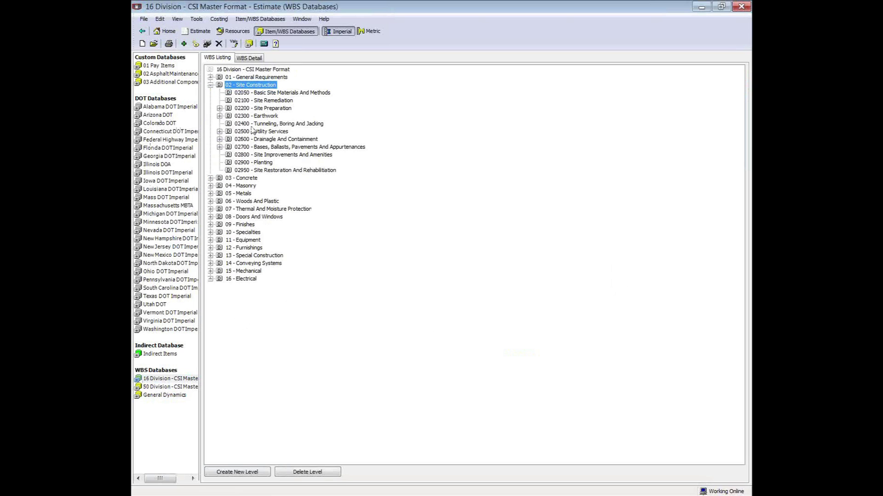
left_click(220, 115)
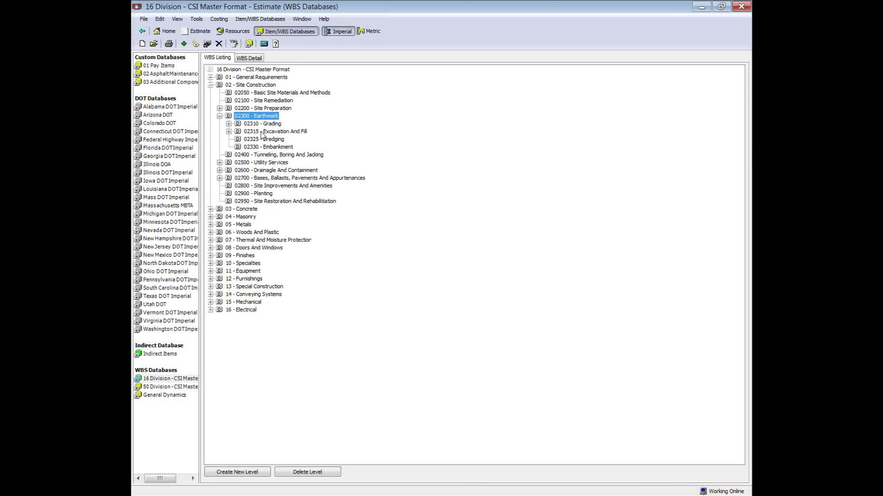
left_click(263, 132)
left_click(256, 58)
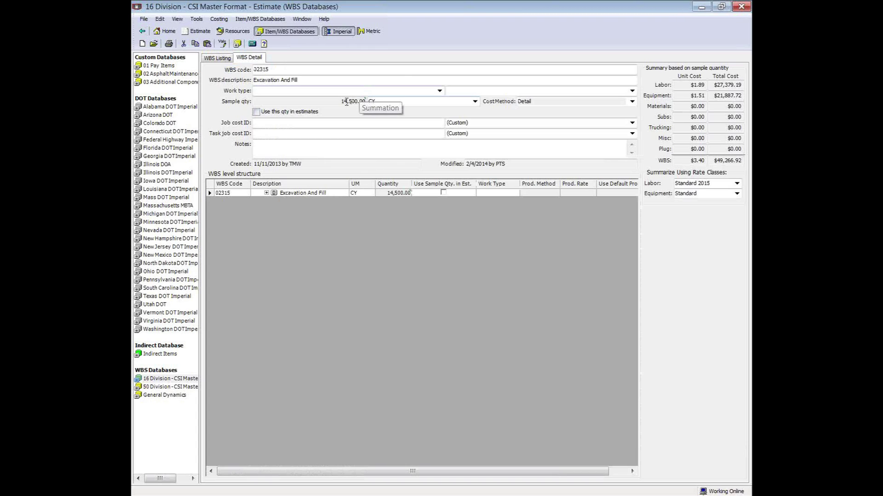
Add the Exclude From Summation column to the WBS level structure and show it for the levels under Excavation And Fill.
right_click(423, 188)
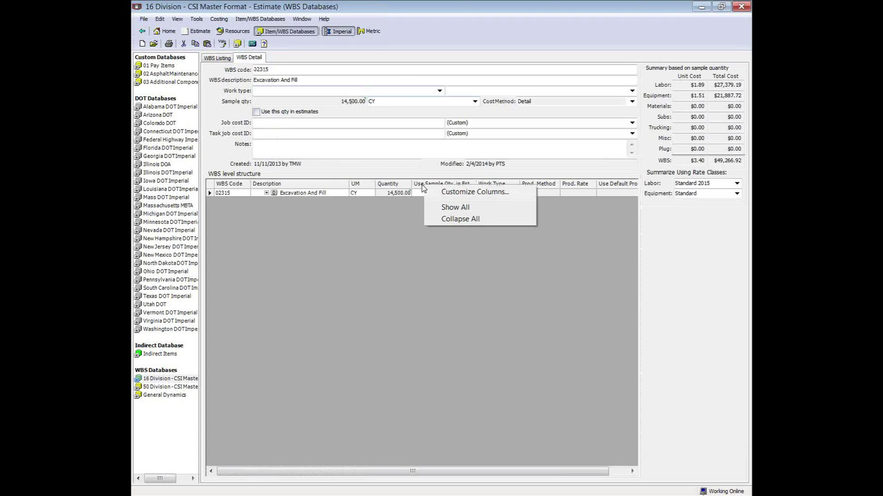
left_click(444, 193)
left_click(490, 222)
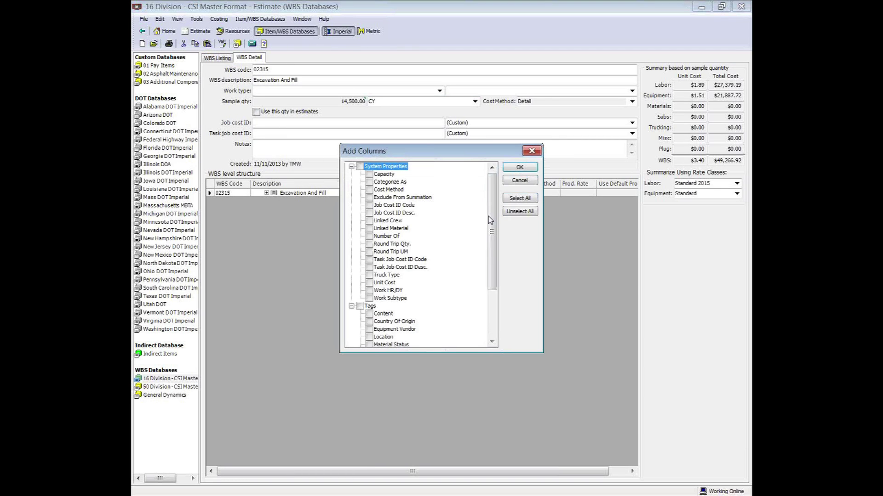
left_click(370, 198)
left_click(520, 167)
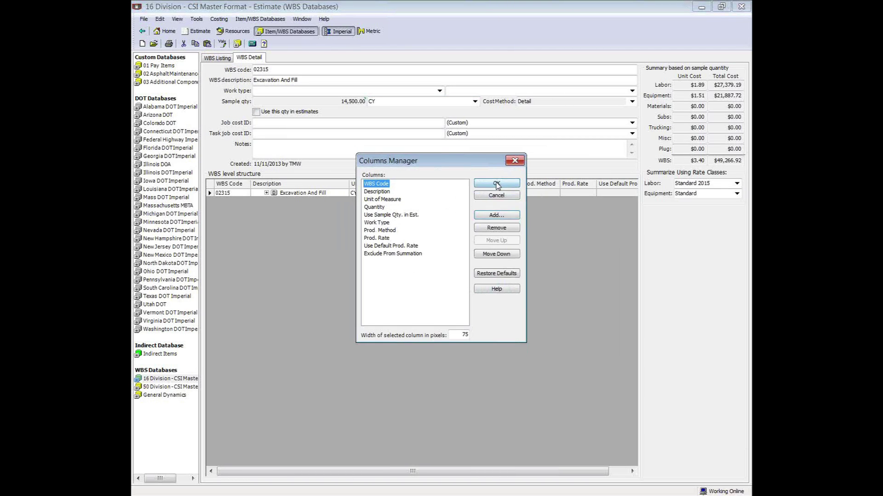
left_click(497, 184)
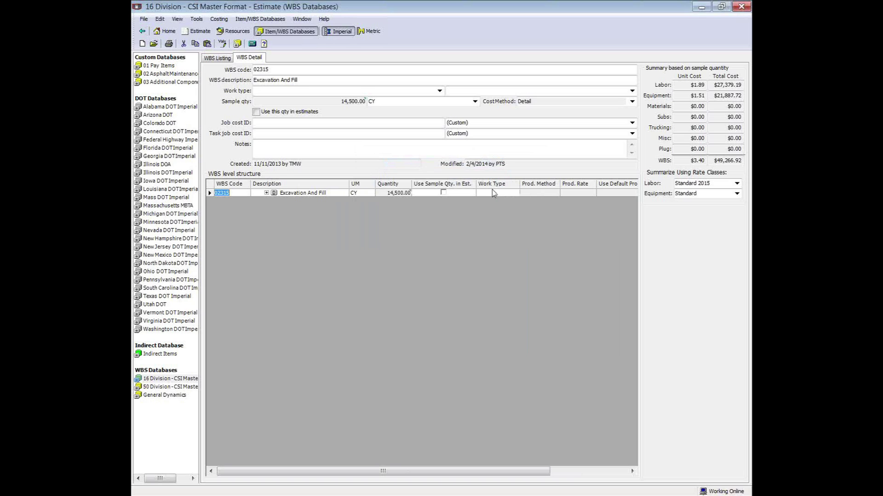
left_click(267, 193)
left_click_drag(456, 472, 537, 467)
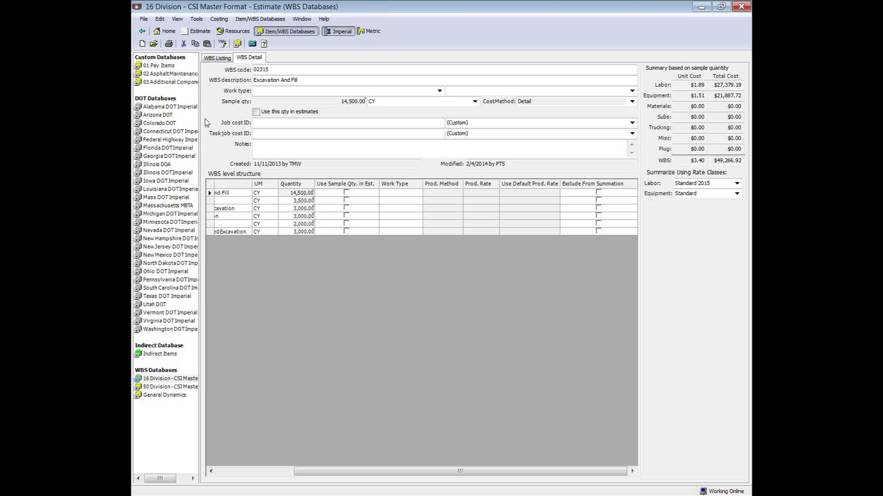
Start a new estimate titled New Holland Project for customer Agnerson Construction, using the WBS format.
left_click(165, 31)
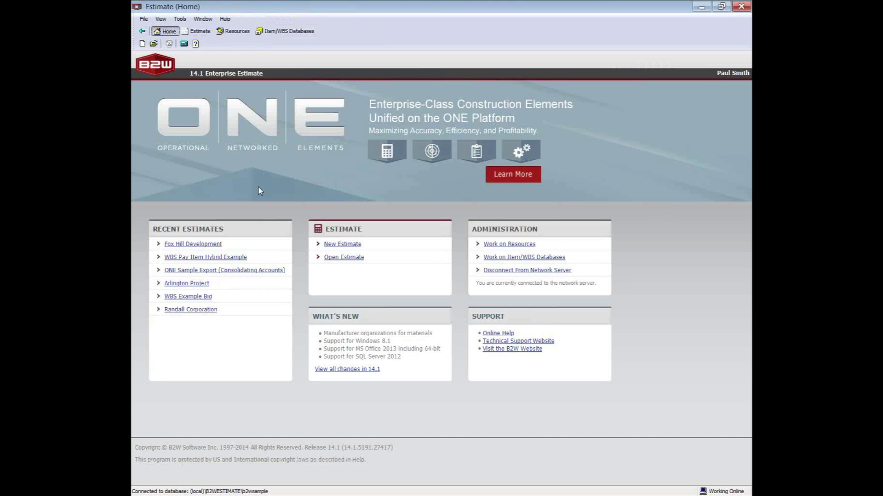
left_click(335, 249)
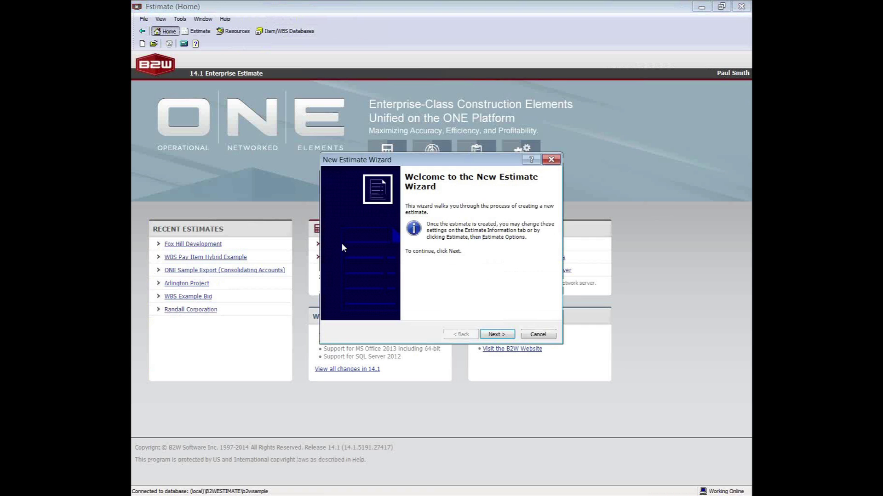
left_click(497, 335)
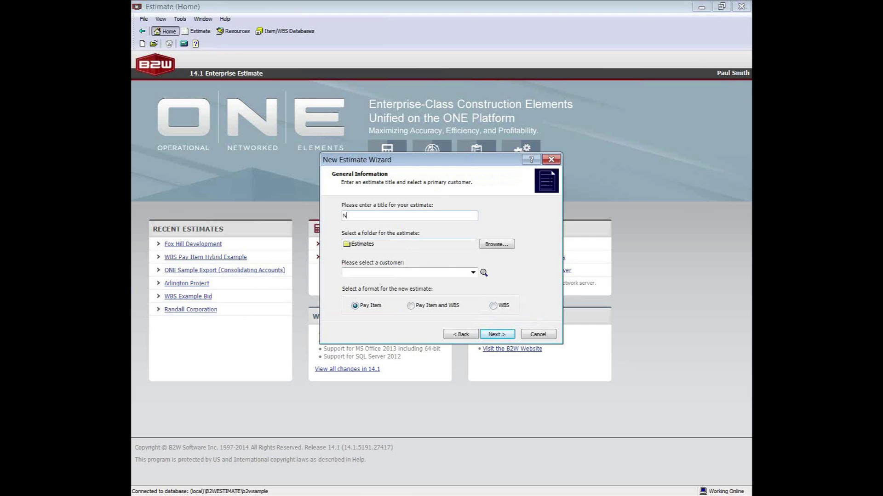
type("New Hol")
type("land Projec")
type("Agnerson Construction")
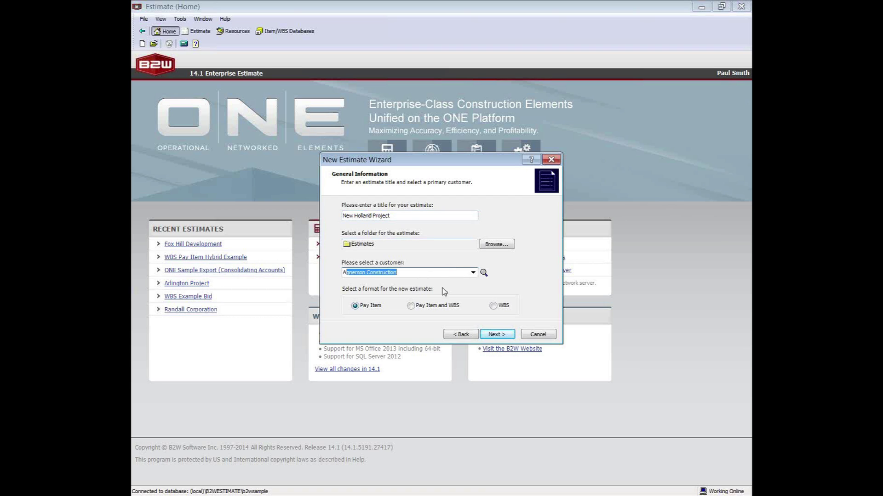
left_click(492, 306)
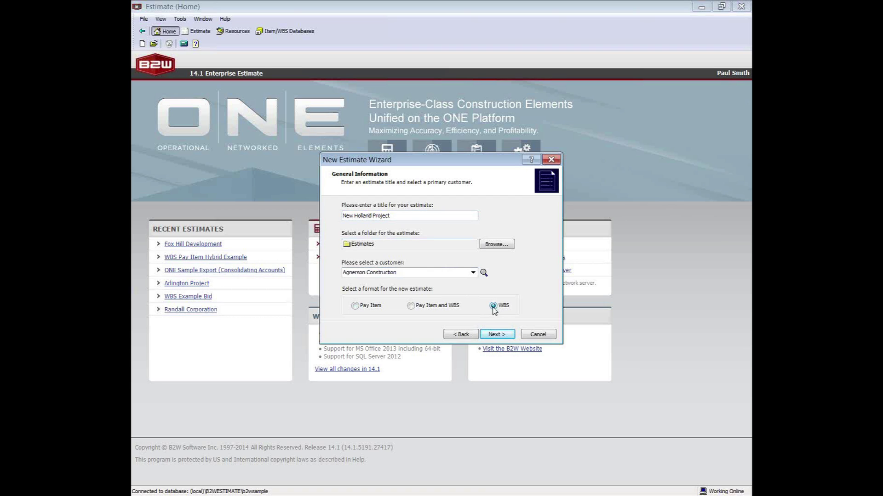
Keep Imperial as the system of measure and complete the new estimate's setup with the remaining default settings.
left_click(501, 336)
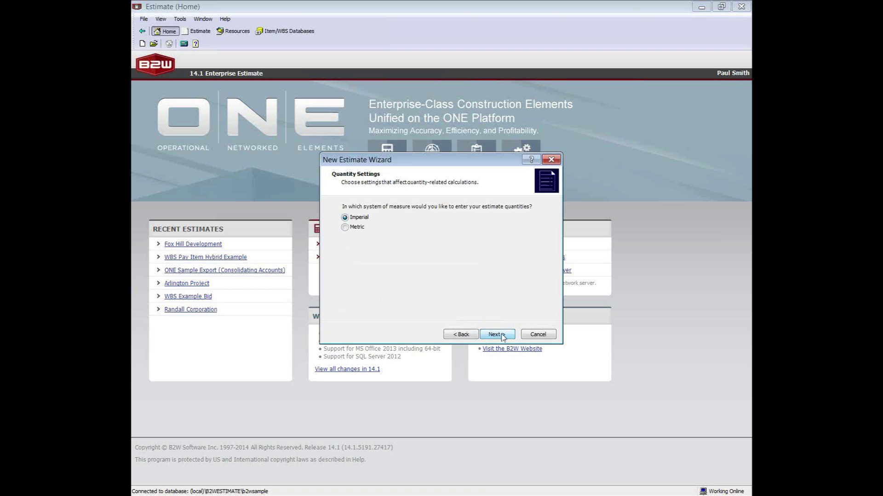
left_click(501, 336)
left_click(501, 336)
left_click(500, 334)
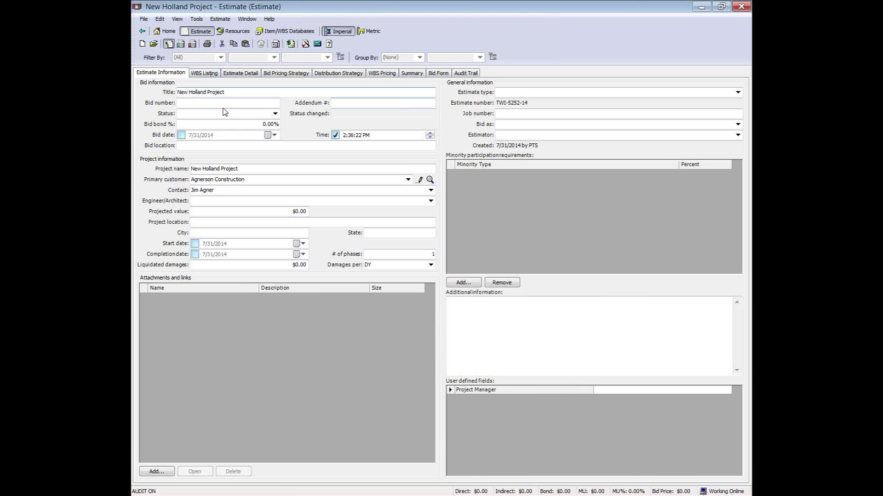
Set the New Holland Project level's quantity to 1 with LS as its unit of measure in the WBS listing.
left_click(205, 74)
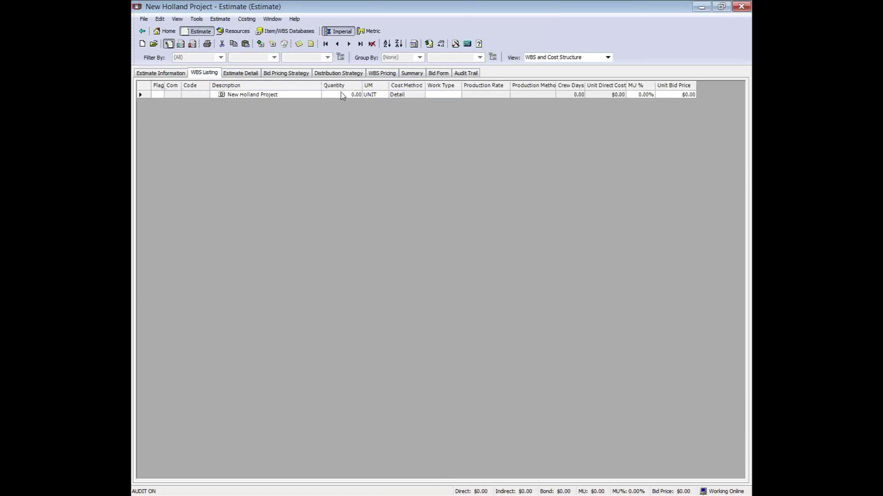
left_click(336, 95)
type("1")
key("Tab")
left_click(295, 94)
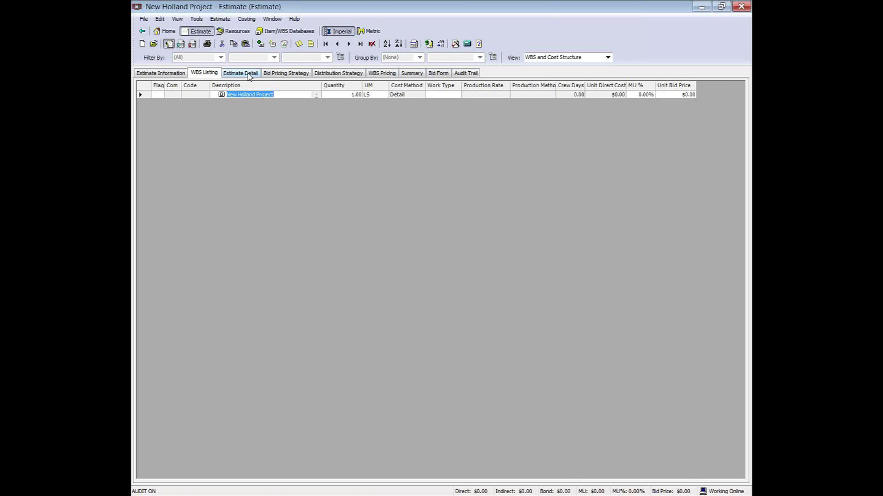
Open the estimate detail and look at the available options for importing and exporting WBS levels.
left_click(248, 74)
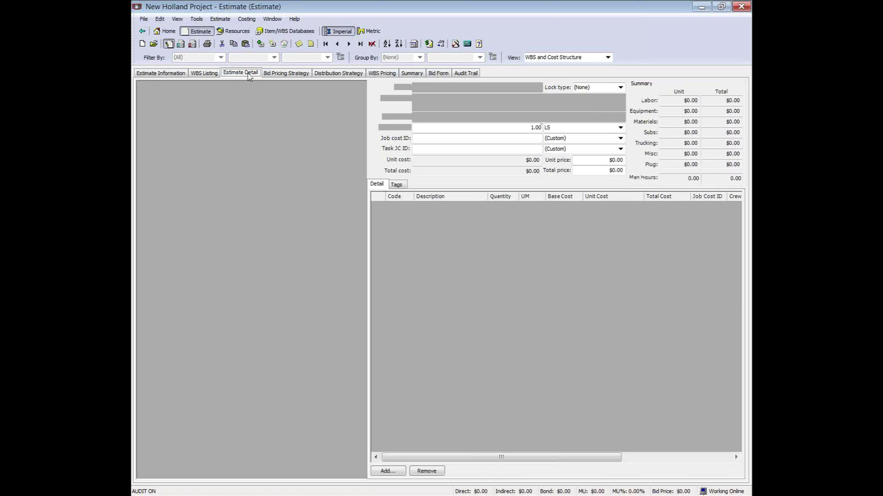
left_click(196, 19)
mouse_move(221, 64)
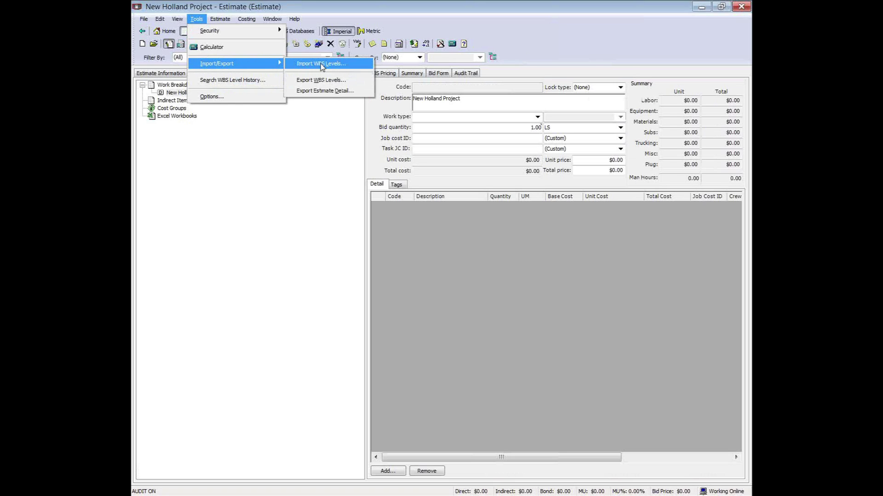
left_click(393, 89)
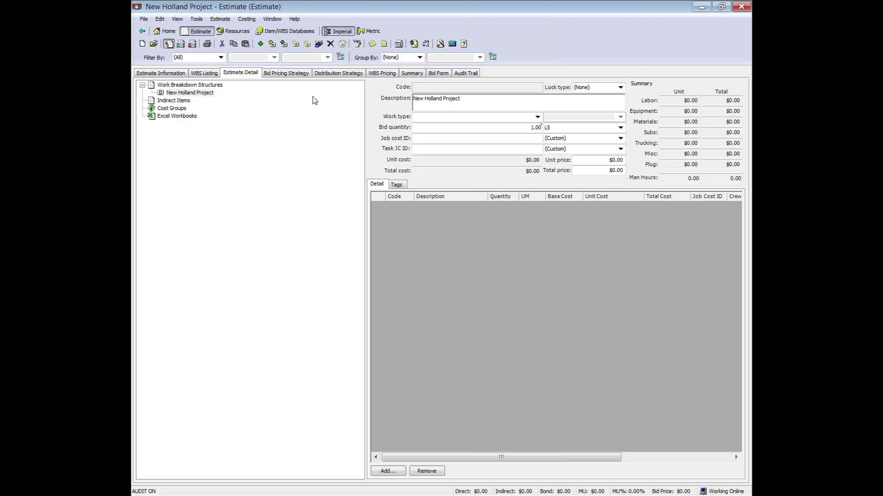
Start adding WBS levels from the 16 Division - CSI Master Format database, selecting 01 - General Requirements and 02 - Site Construction.
left_click(273, 43)
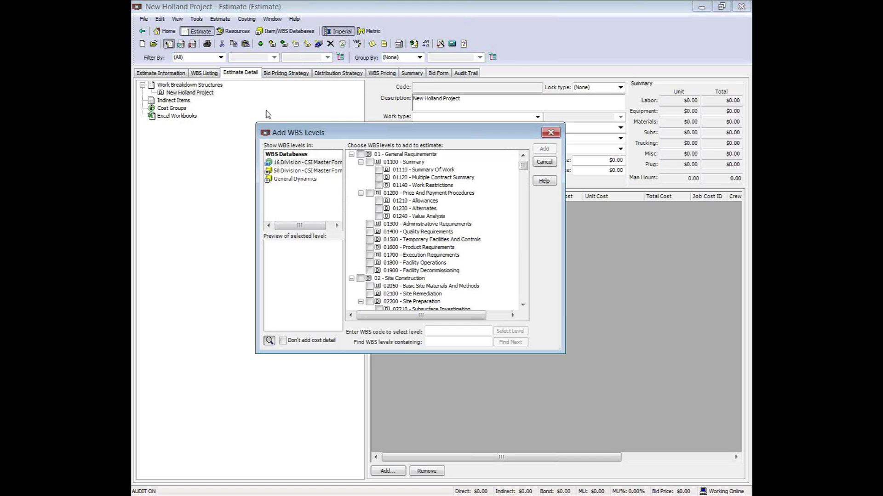
left_click(302, 163)
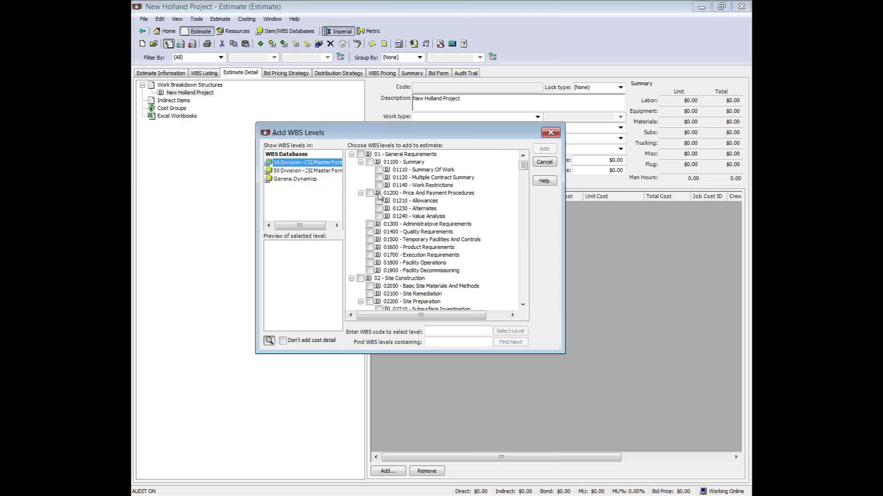
left_click(361, 154)
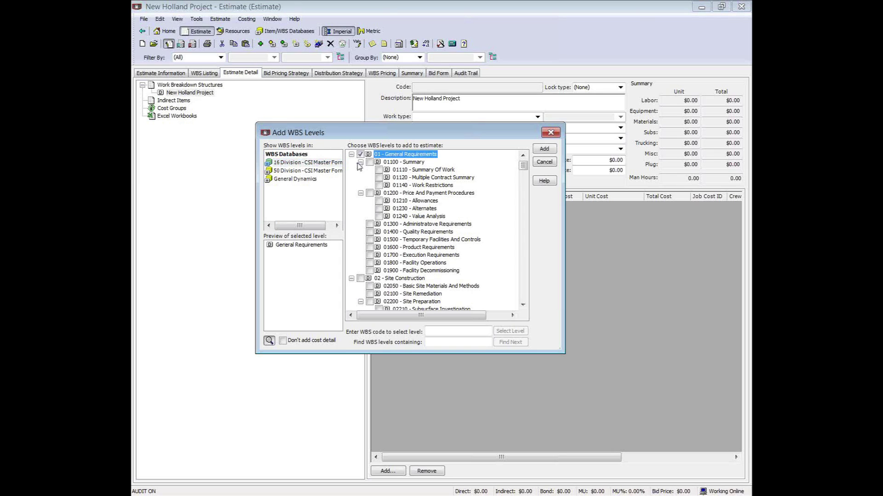
left_click(360, 279)
scroll(362, 281, "down", 9)
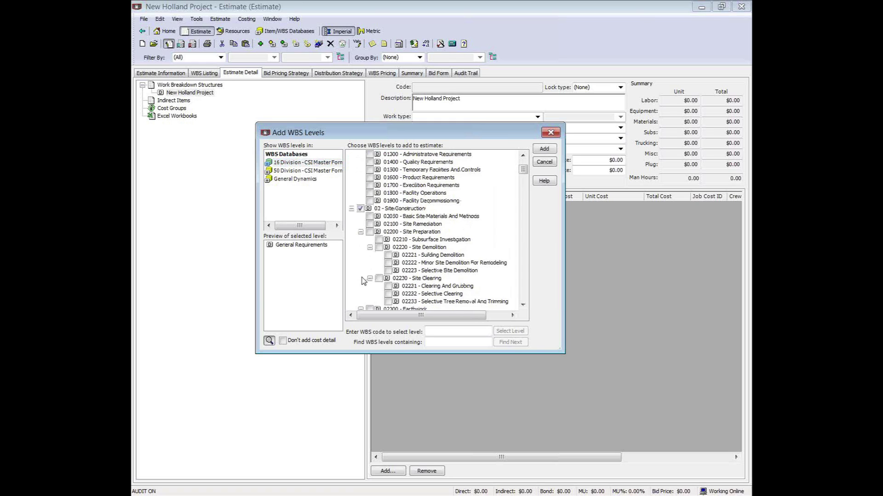
scroll(362, 281, "down", 1)
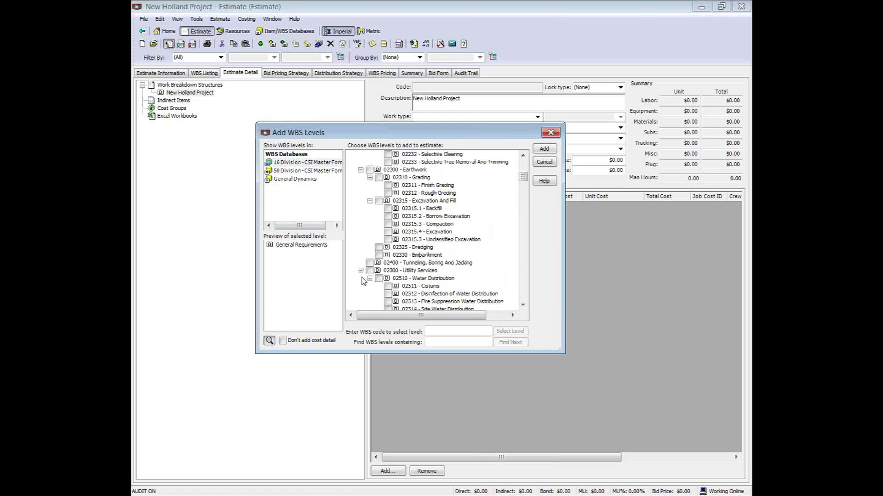
scroll(362, 282, "up", 12)
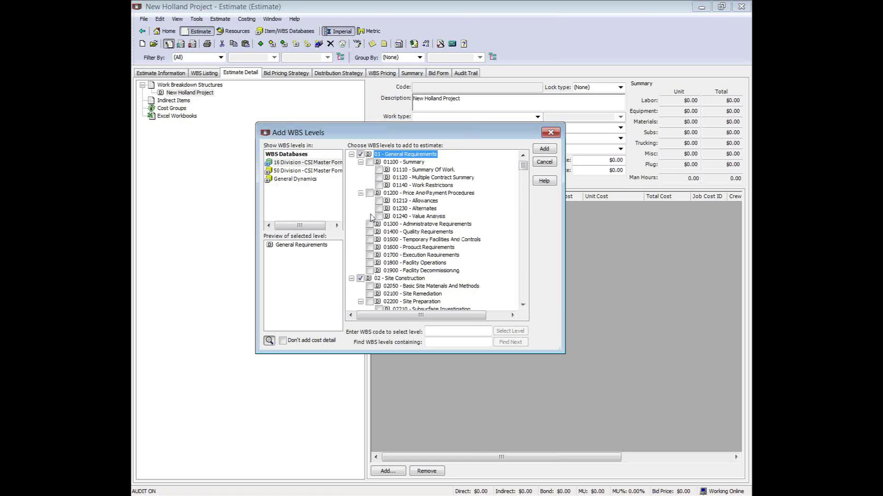
Preview the General Requirements sublevels and select 01110 - Summary Of Work and 01240 - Value Analysis for the estimate.
left_click(400, 185)
left_click(401, 172)
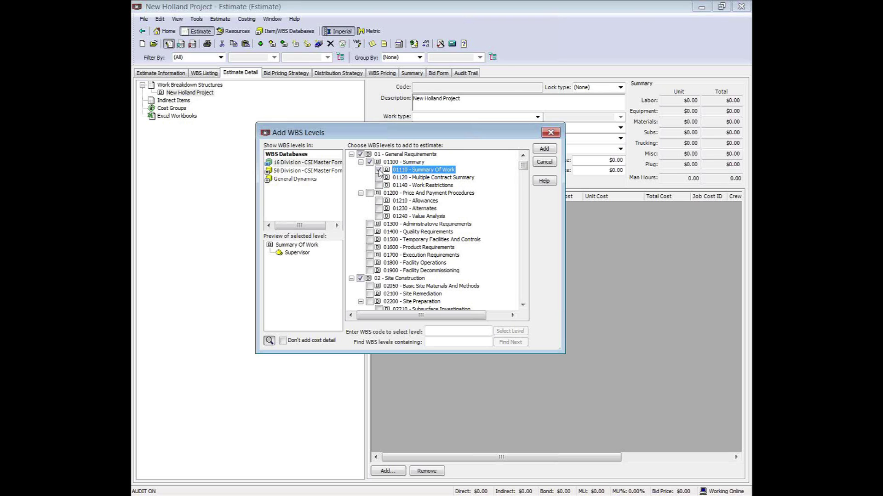
left_click(379, 170)
left_click(370, 162)
left_click(397, 201)
left_click(397, 209)
left_click(397, 217)
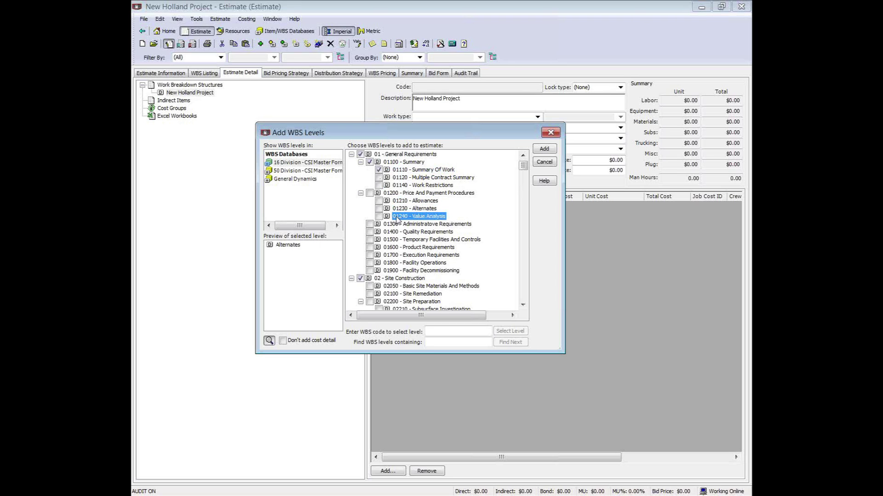
left_click(378, 216)
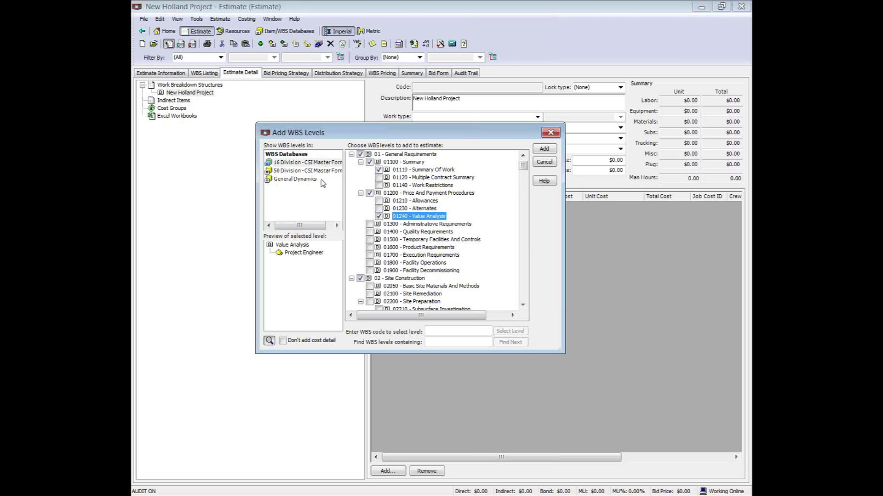
Preview the demolition levels under Site Preparation and select 02220 - Site Demolition's child levels all at once.
left_click(523, 305)
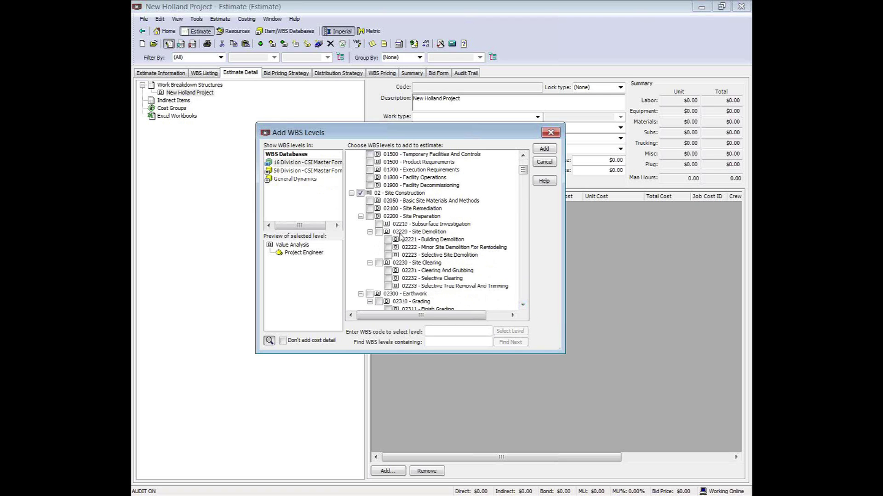
left_click(400, 233)
left_click(401, 240)
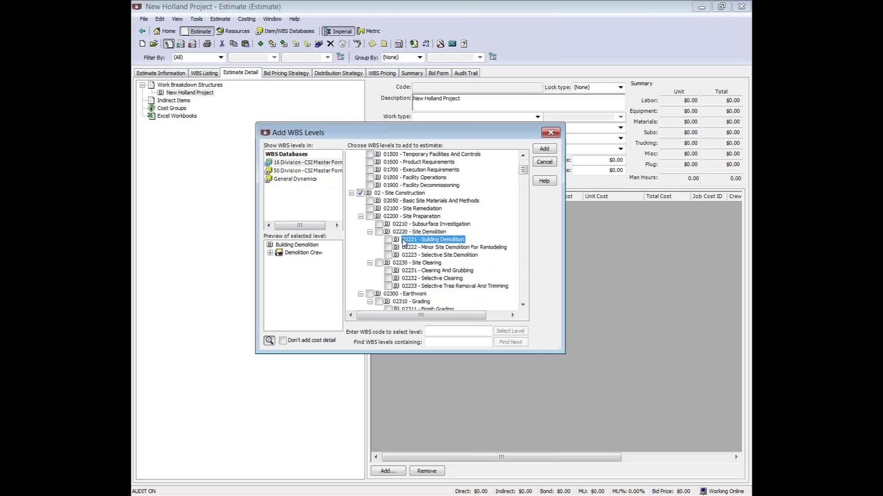
left_click(402, 247)
left_click(403, 233)
right_click(403, 233)
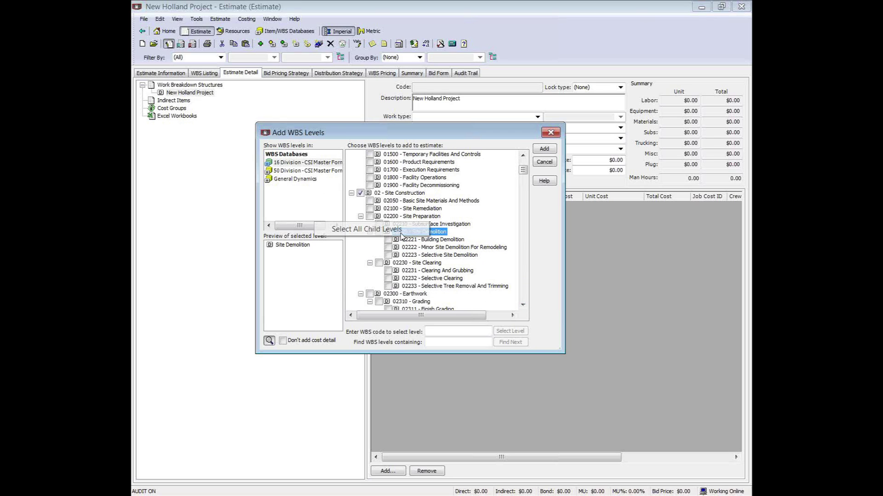
left_click(376, 229)
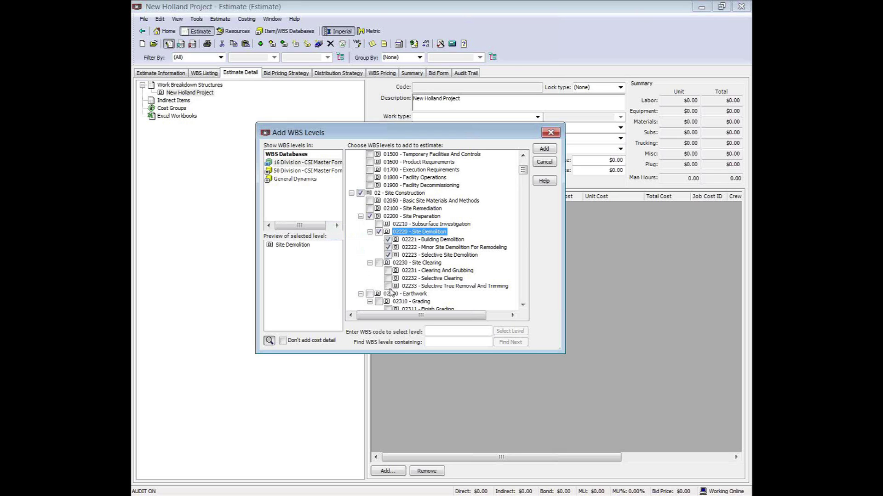
Exclude 02223 - Selective Site Demolition, select 02315 - Excavation And Fill's child levels except 02315.3 - Compaction, and add the chosen levels to the estimate.
left_click(388, 256)
left_click(524, 305)
left_click(523, 305)
left_click(523, 305)
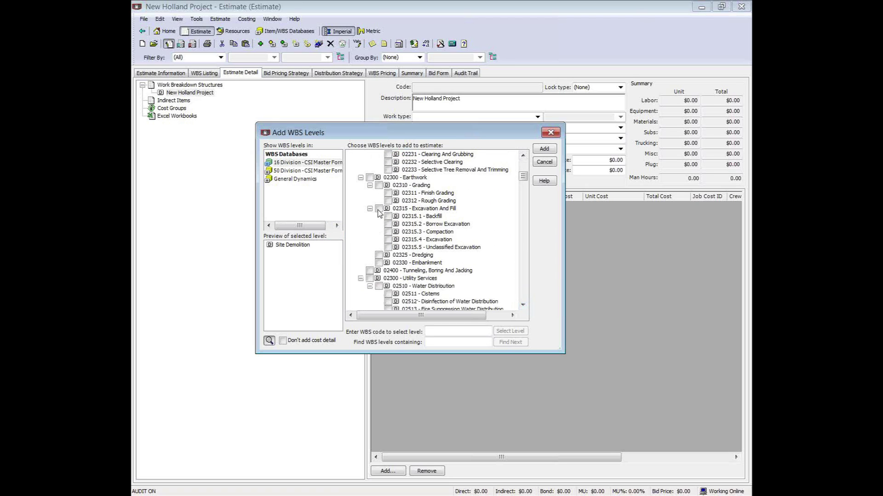
left_click(390, 209)
right_click(391, 210)
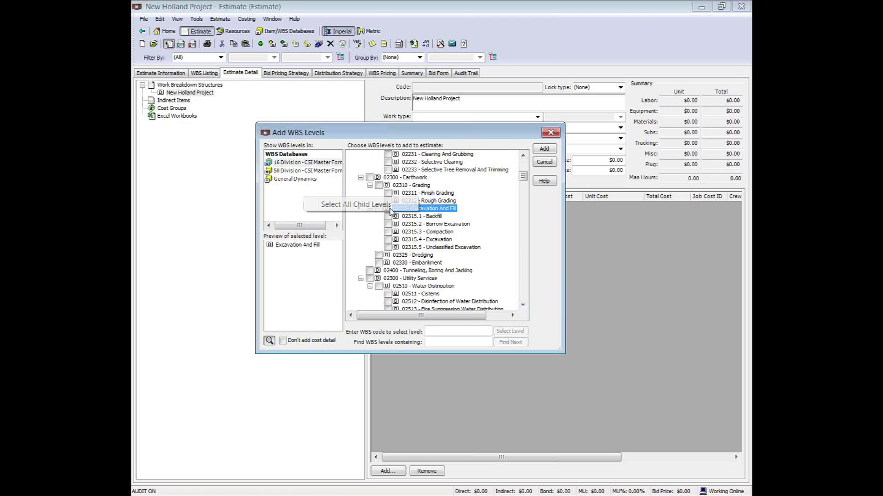
left_click(338, 205)
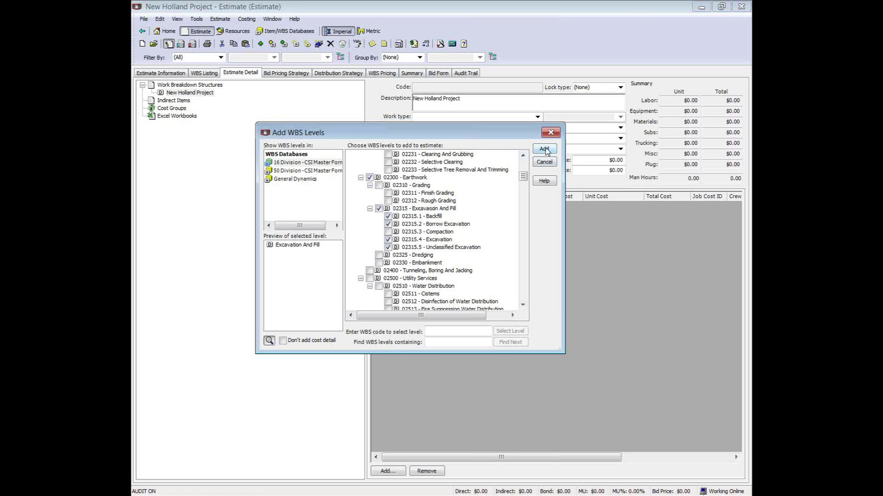
left_click(544, 149)
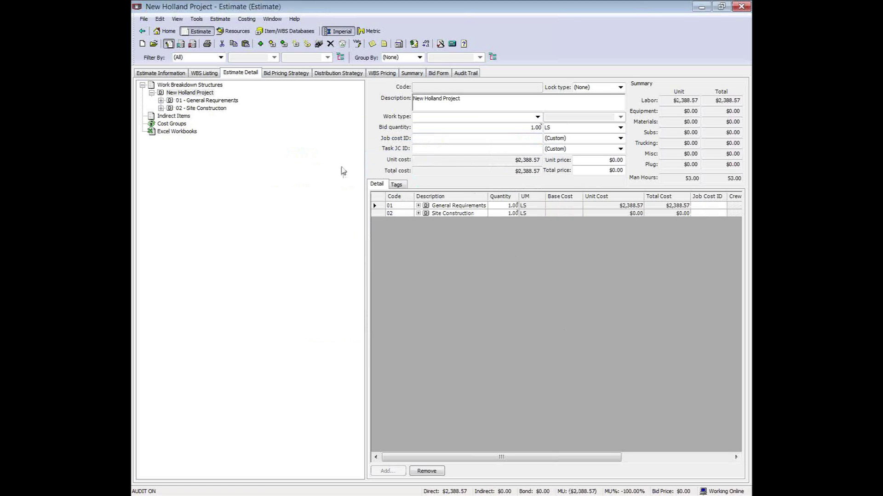
Expand General Requirements, its Summary level and Site Construction in the estimate tree to review the added sublevels.
left_click(176, 101)
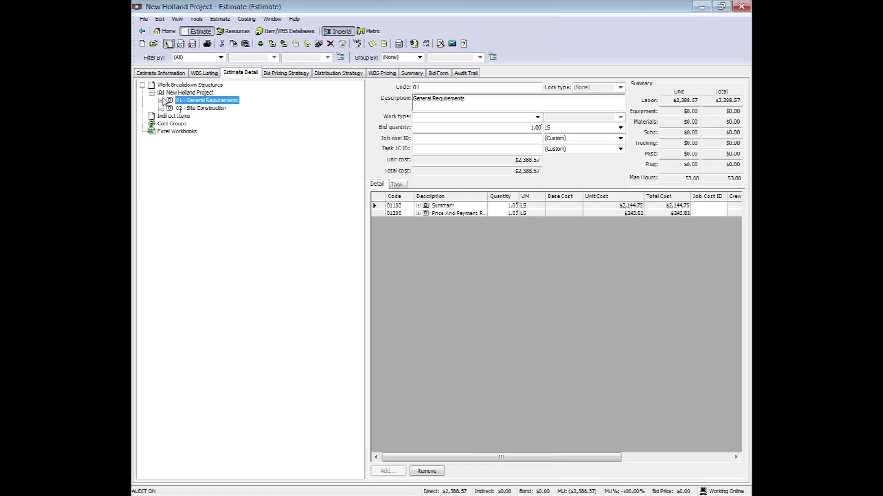
left_click(160, 100)
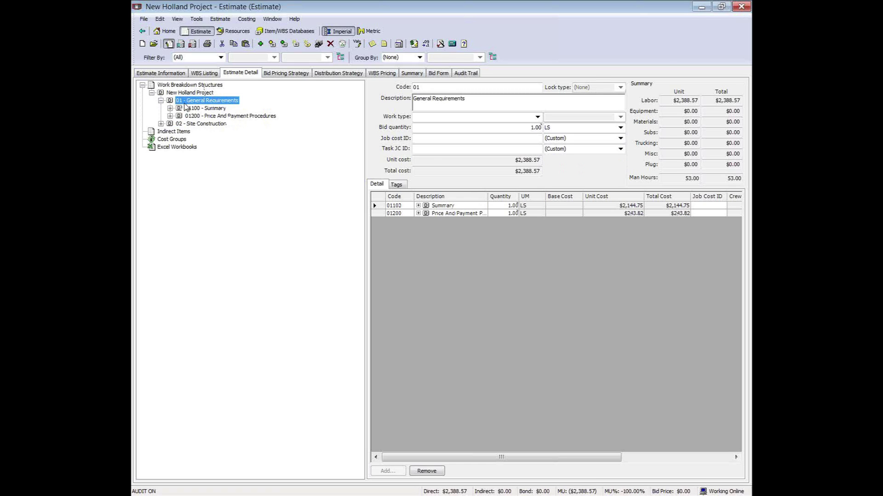
left_click(170, 108)
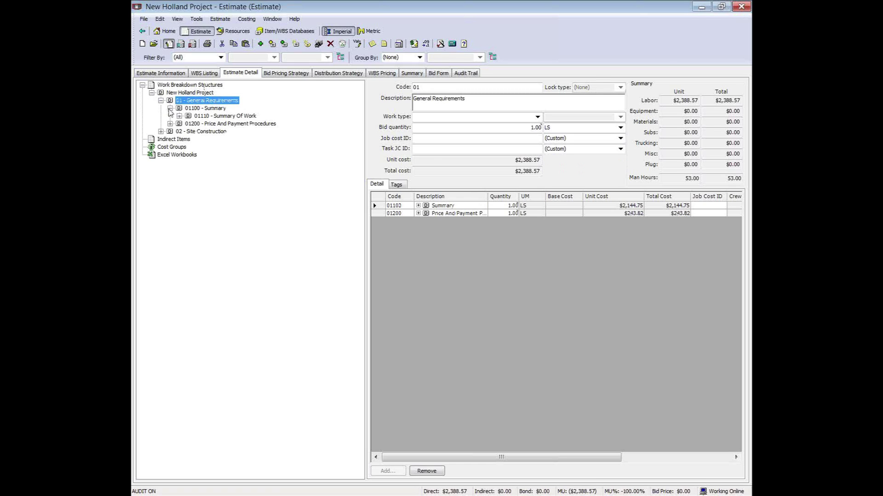
left_click(161, 131)
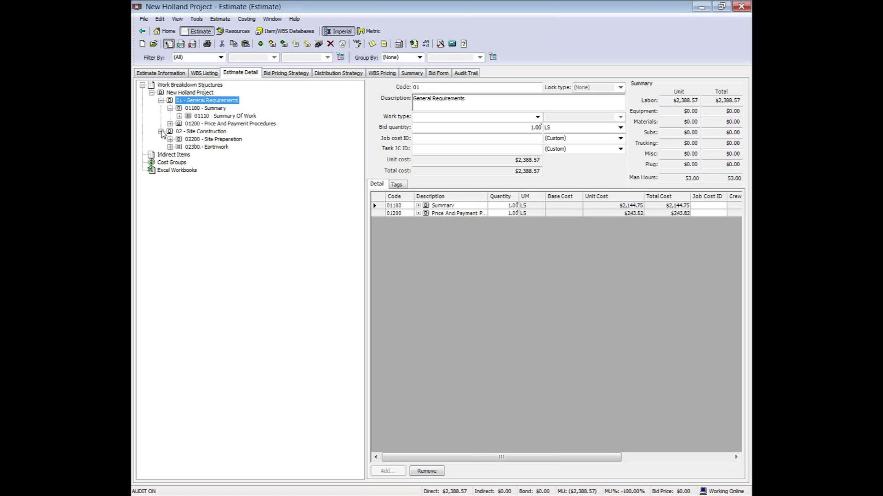
Under 02200 - Site Preparation, set the Building Demolition quantity to 25,000 CY and copy it to Minor Site Demolition.
left_click(185, 140)
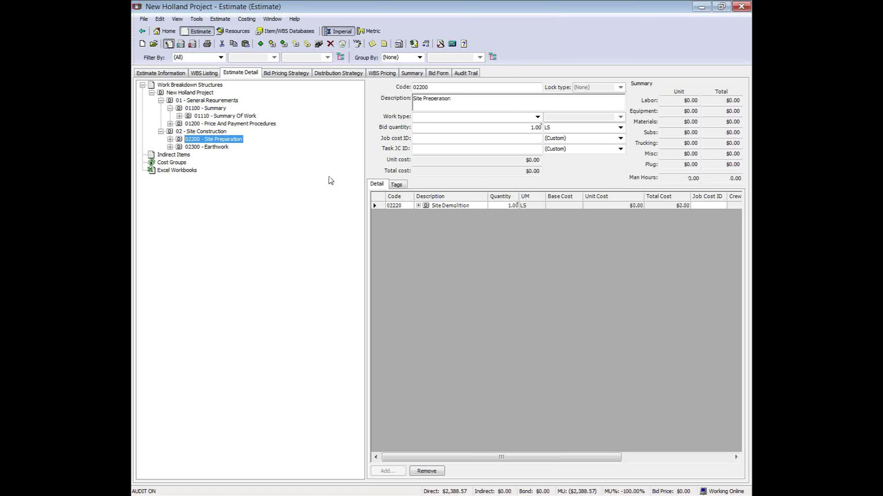
left_click(418, 206)
left_click(418, 205)
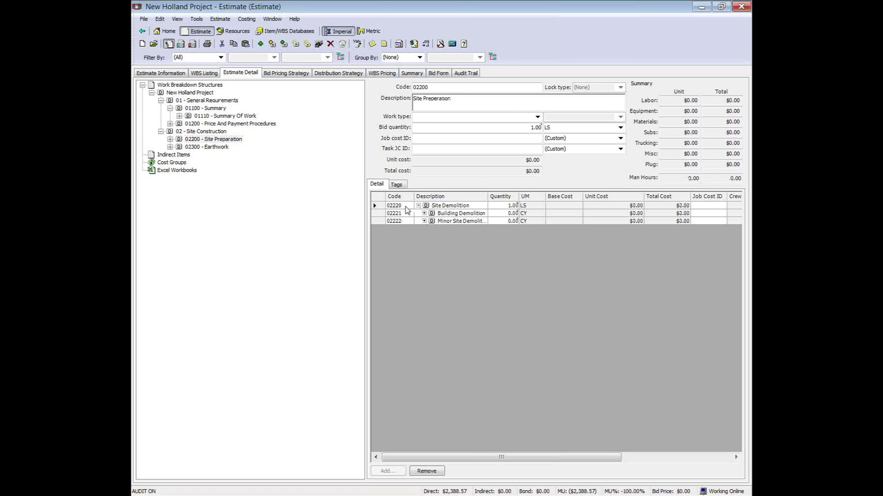
left_click(496, 214)
type("25,00")
key("Return")
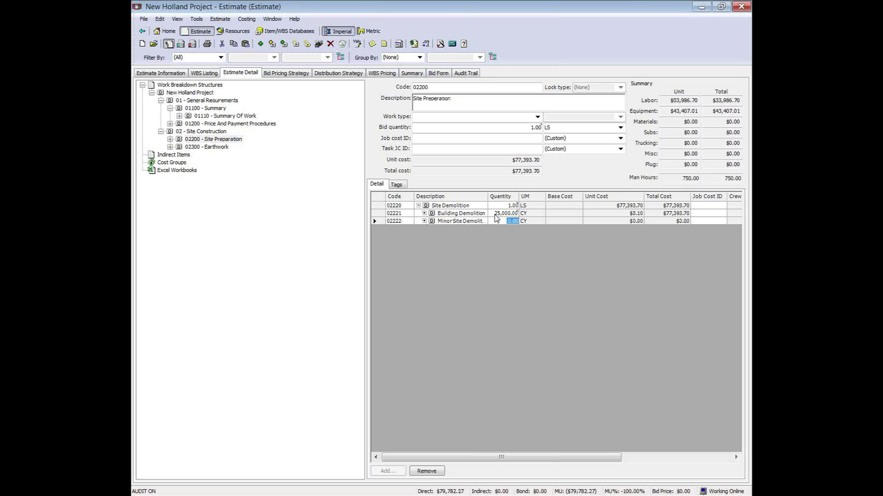
left_click(503, 214)
key("ctrl+c")
left_click(505, 221)
key("ctrl+v")
left_click(501, 214)
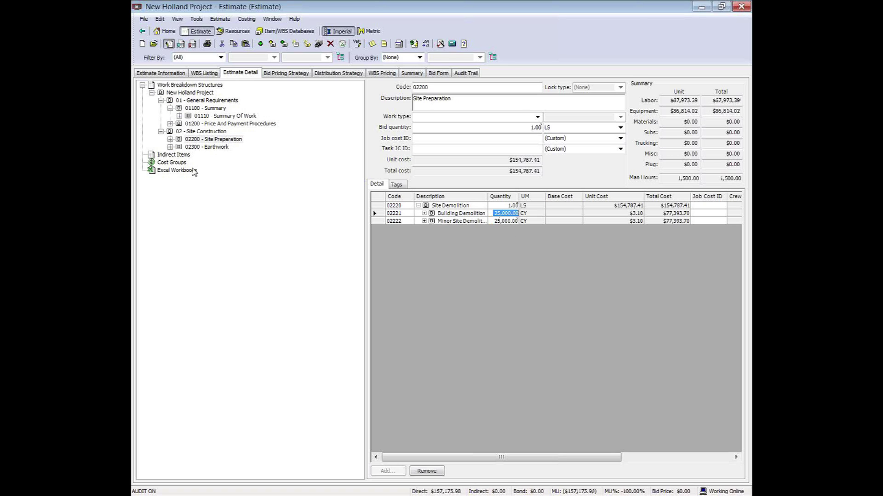
Under 02300 - Earthwork, set the Backfill quantity to 15,000 CY and copy it to Borrow Excavation, Excavation and Unclassified Excavation.
left_click(189, 147)
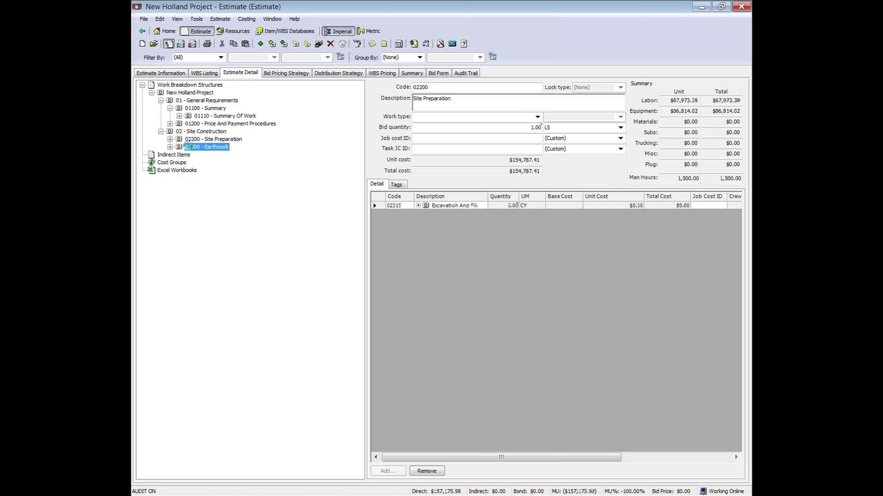
left_click(417, 205)
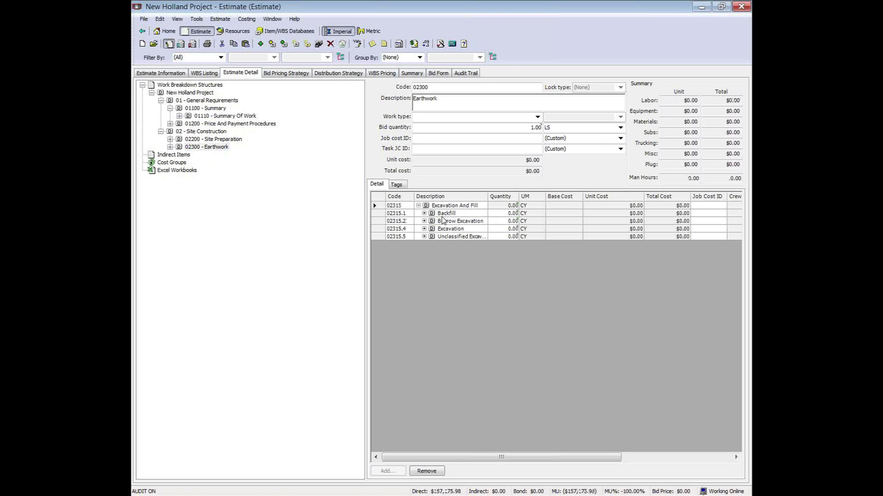
left_click(499, 214)
type("15,000")
key("Return")
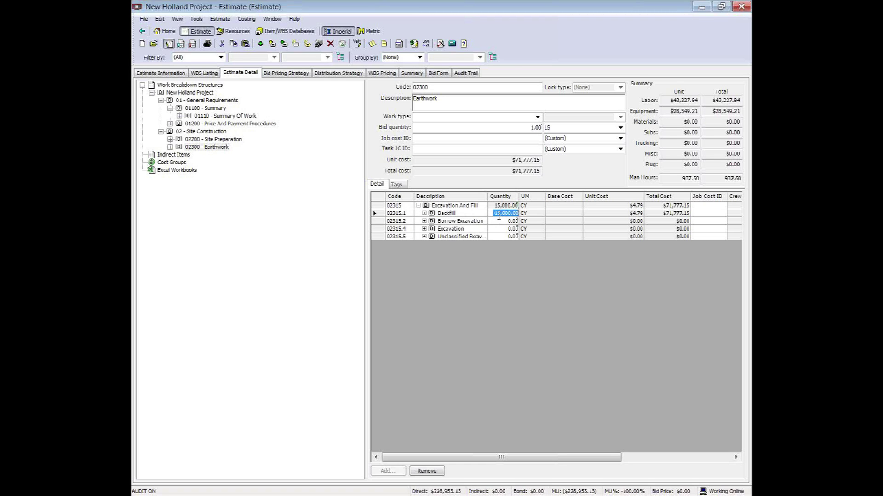
key("ctrl+c")
key("Down")
key("ctrl+v")
key("Down")
key("ctrl+v")
key("Down")
key("ctrl+v")
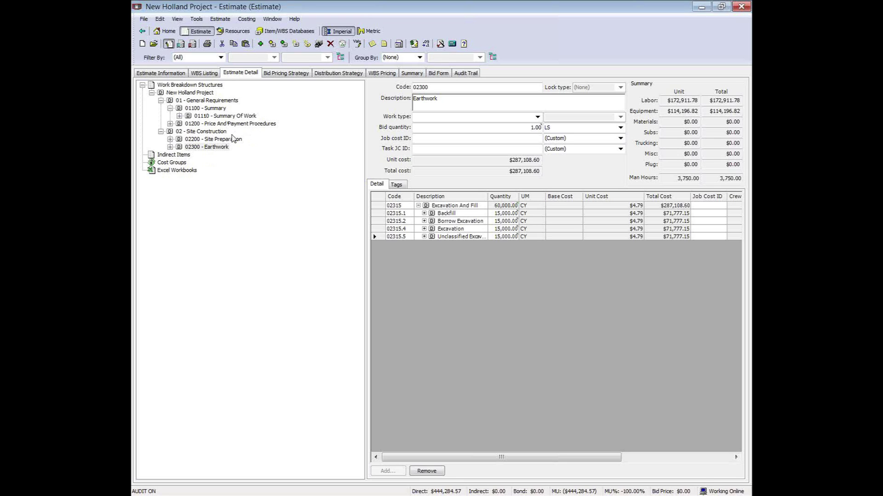
Open the cost detail for 02 - Site Construction, examine its crews and equipment costs, and close it without changes.
left_click(170, 147)
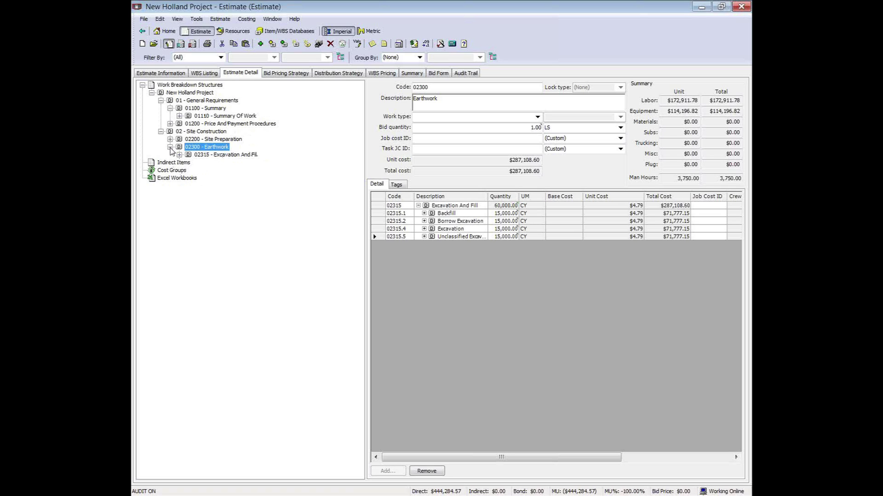
left_click(181, 133)
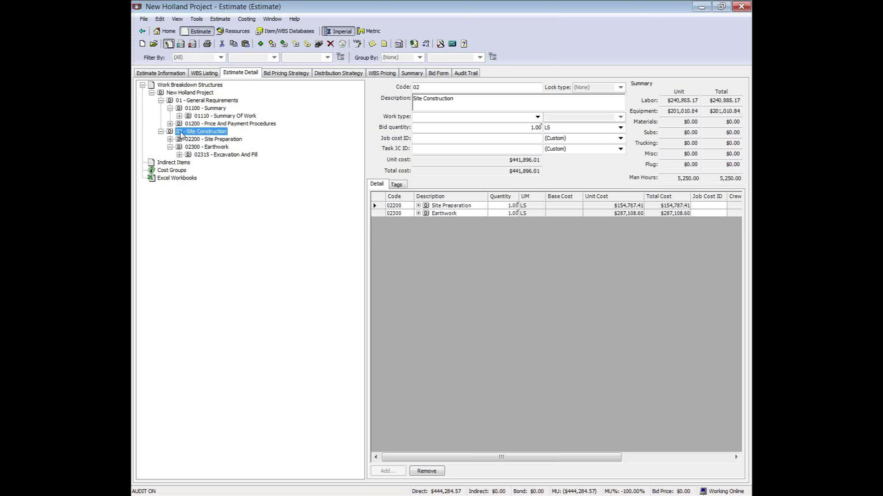
right_click(181, 134)
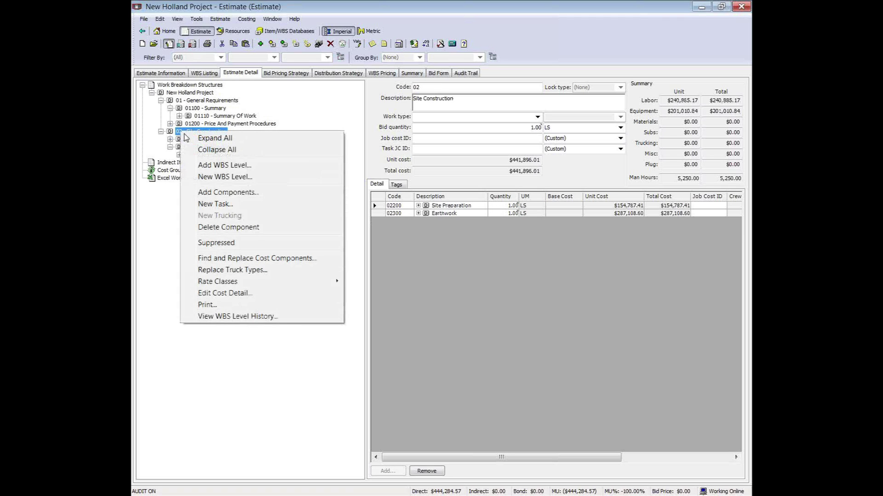
left_click(239, 295)
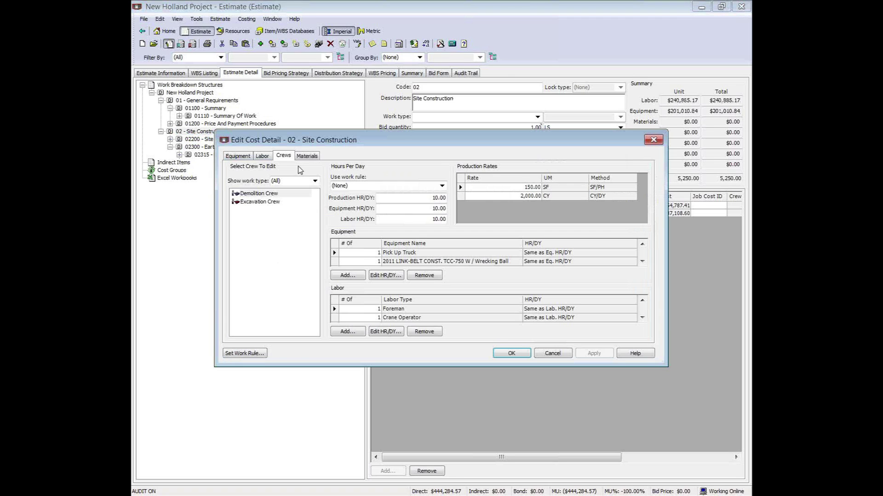
left_click(243, 157)
left_click_drag(278, 141, 341, 111)
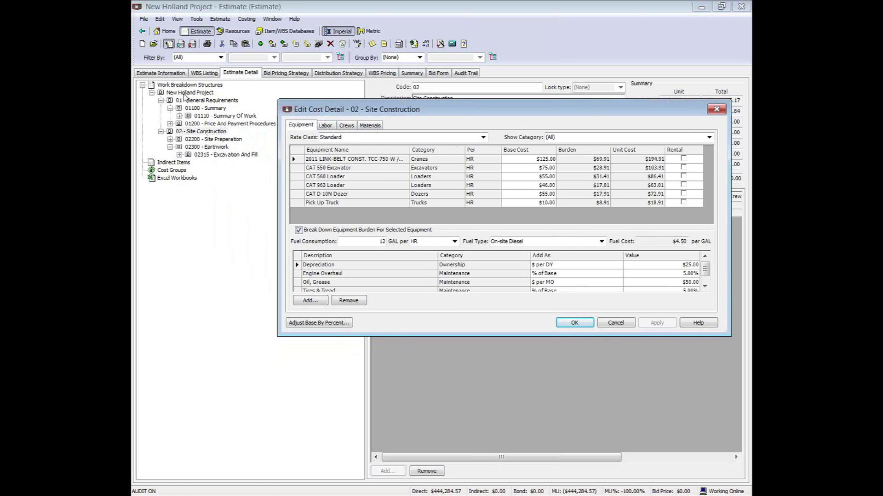
left_click(716, 109)
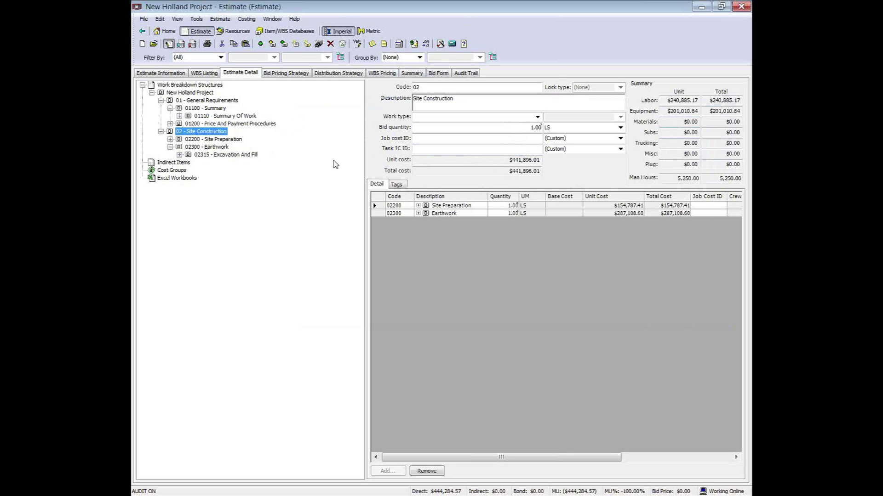
Preview the Cost Detail report for 02 - Site Construction and close it without printing.
right_click(192, 137)
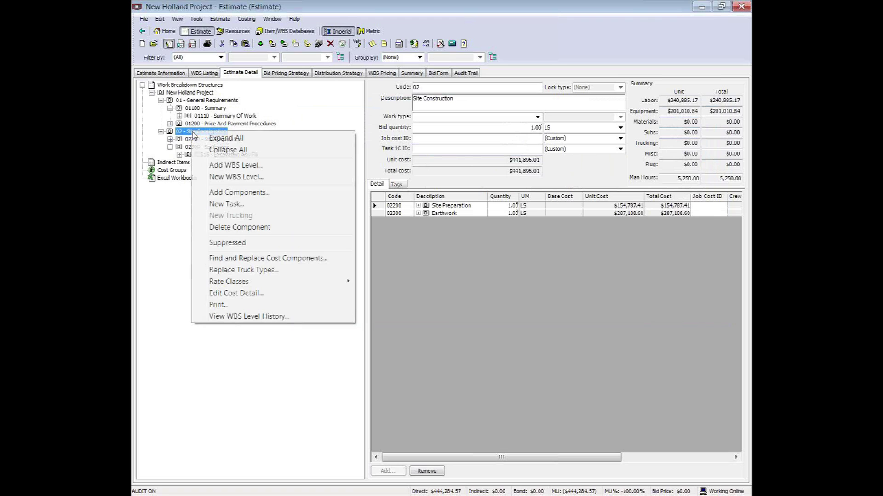
left_click(234, 305)
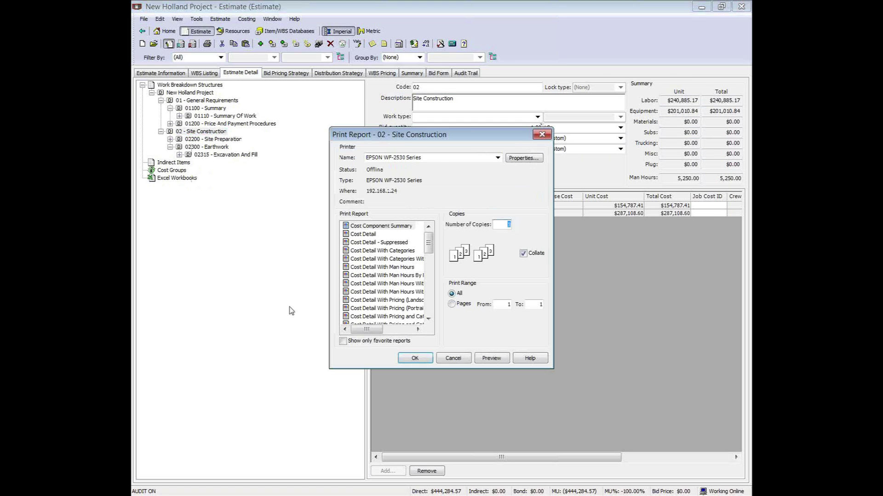
left_click(366, 235)
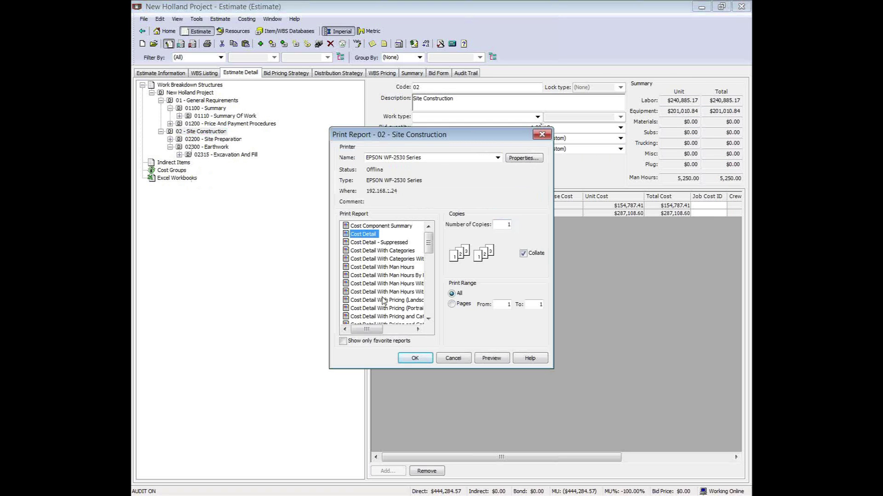
left_click(491, 359)
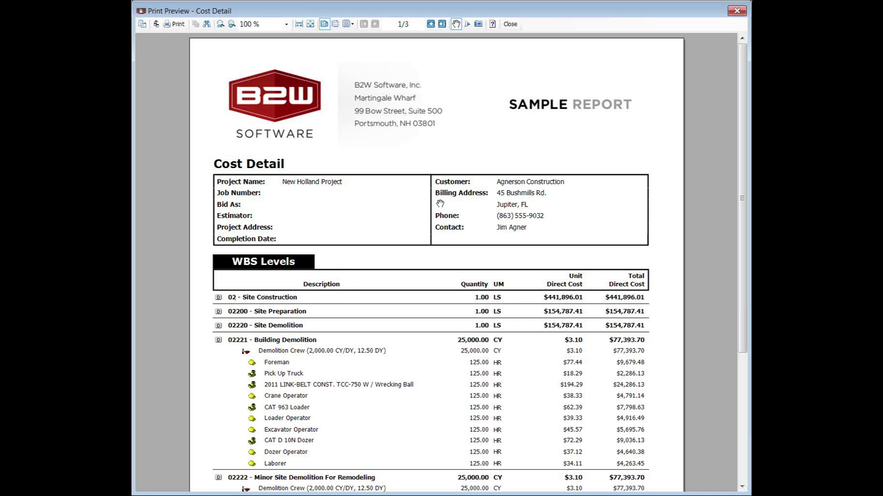
left_click(510, 27)
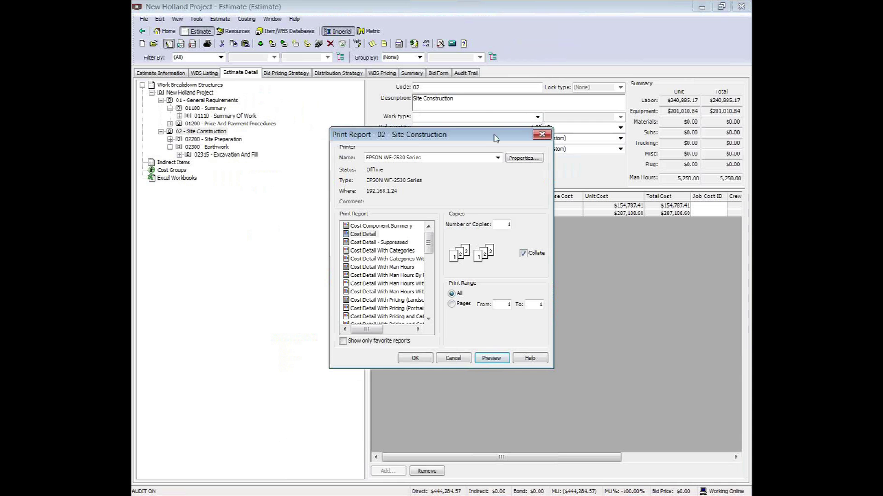
left_click(543, 134)
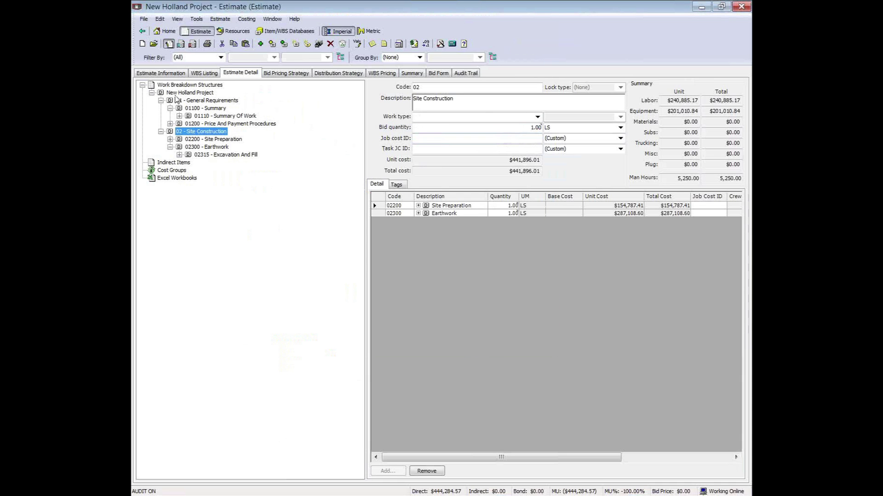
Collapse 01100 - Summary and show the sublevels of Site Preparation and Earthwork in the estimate tree.
left_click(170, 147)
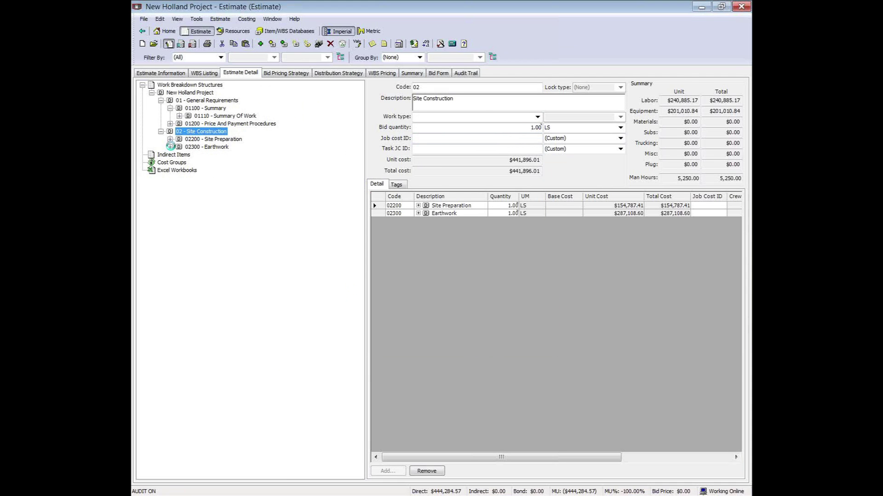
left_click(170, 108)
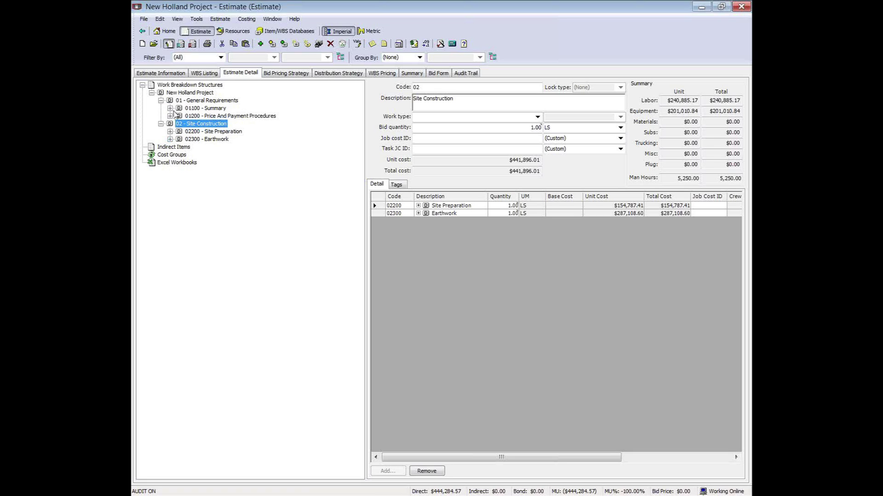
left_click(170, 131)
left_click(170, 147)
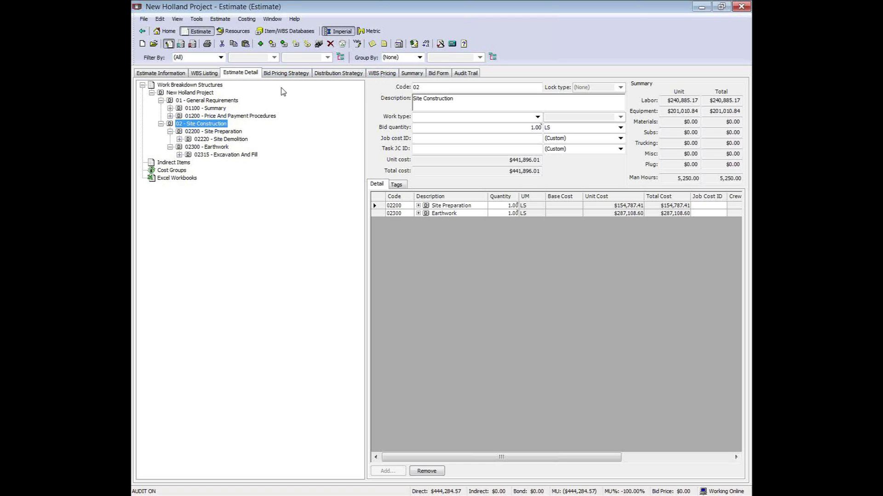
In the bid pricing strategy, set the overhead on Total Overall Cost to 10%.
left_click(280, 73)
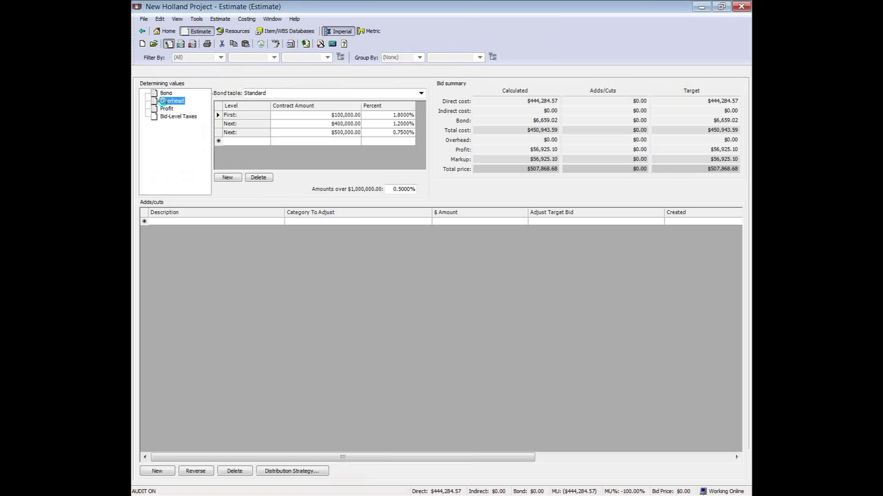
left_click(172, 101)
left_click(387, 102)
type("10")
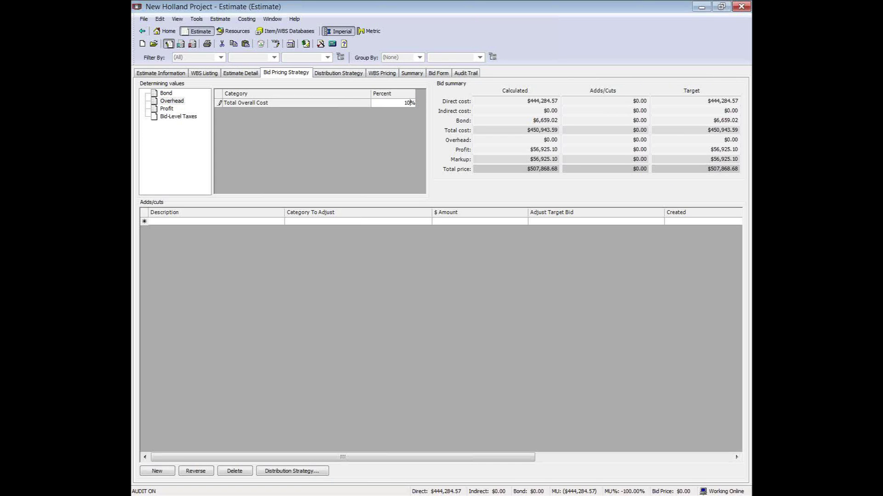
key("Return")
Review the profit percentages by cost category and open the estimate's distribution strategy.
left_click(166, 108)
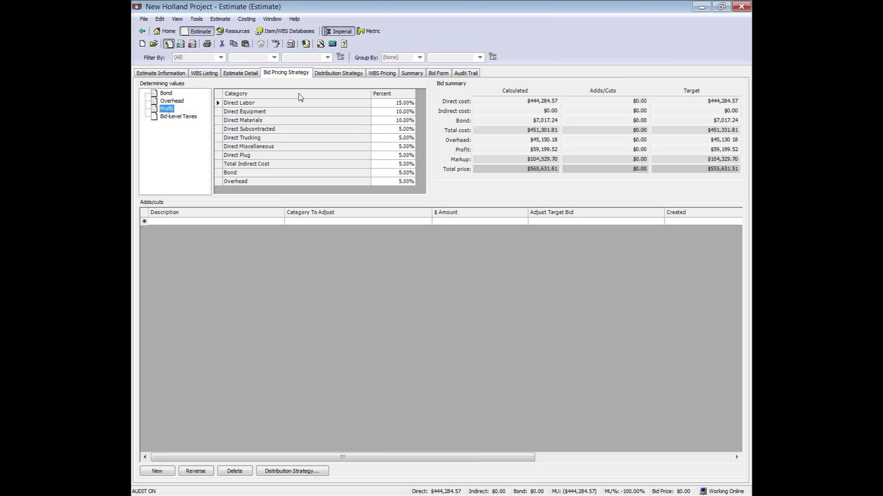
left_click(324, 73)
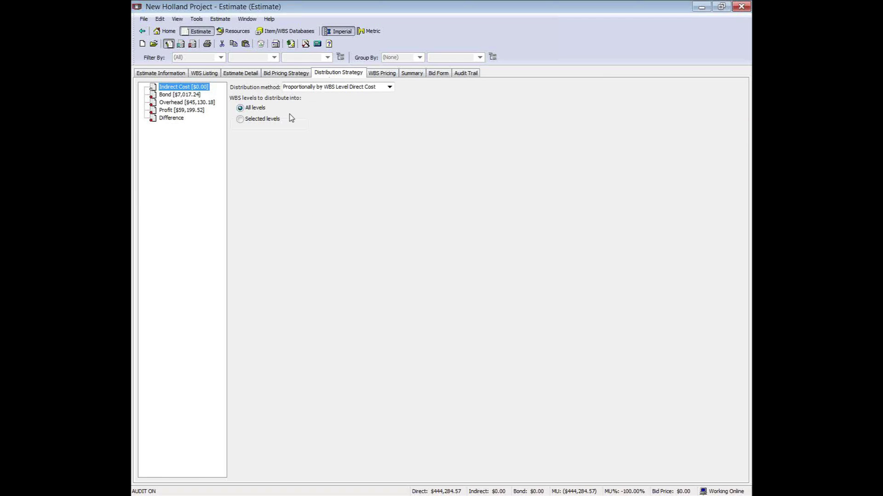
Set the profit to distribute proportionally by WBS level direct cost into selected WBS levels only.
left_click(172, 113)
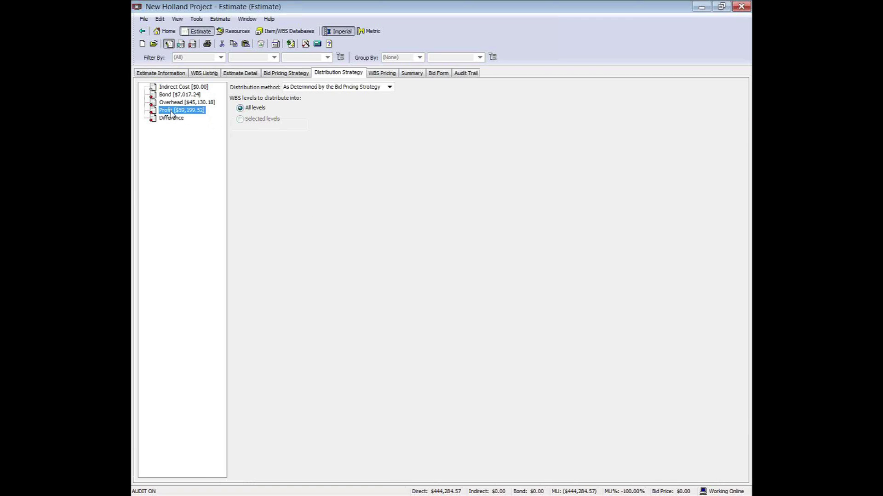
left_click(388, 86)
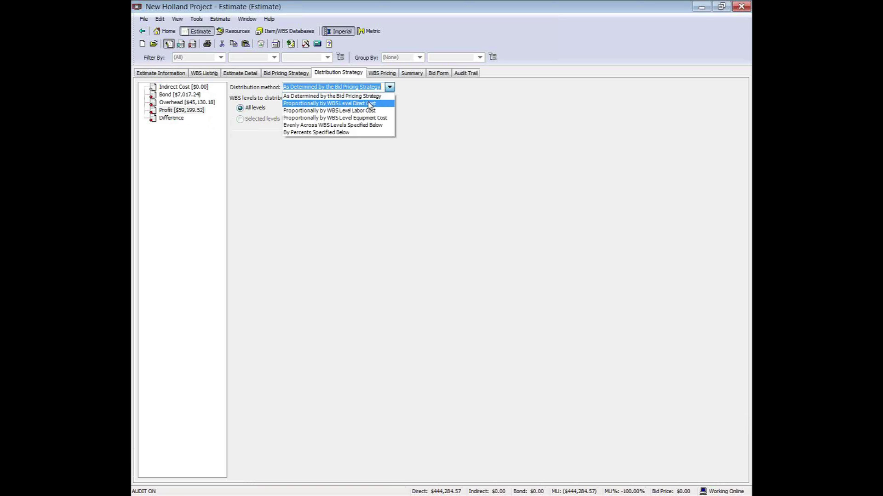
left_click(371, 103)
left_click(241, 120)
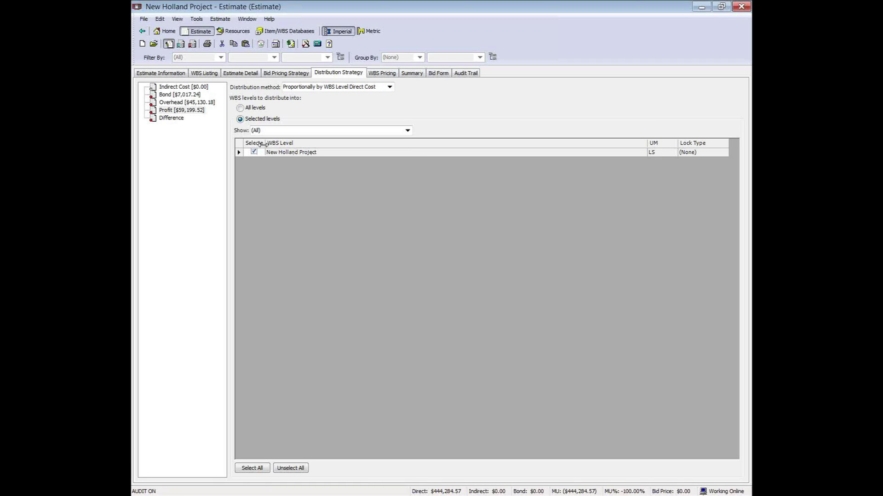
Distribute the bond, overhead and profit into the project-level price in WBS pricing, accepting the price change.
left_click(383, 74)
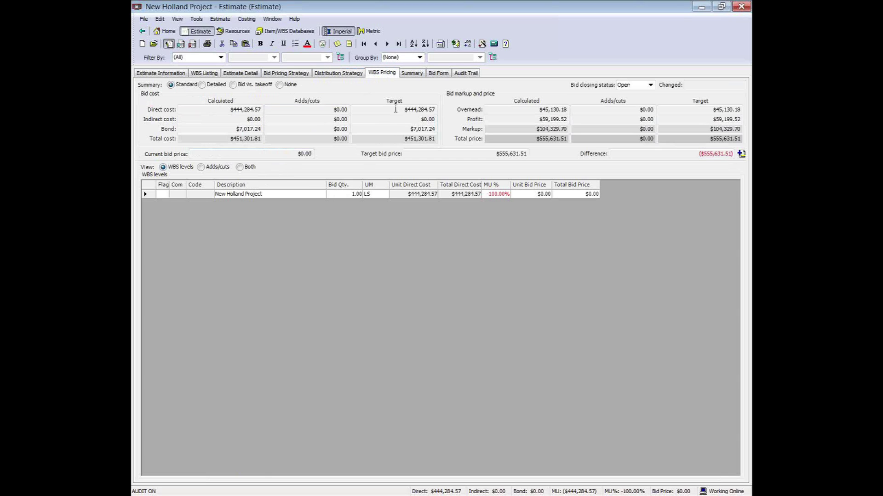
left_click(455, 43)
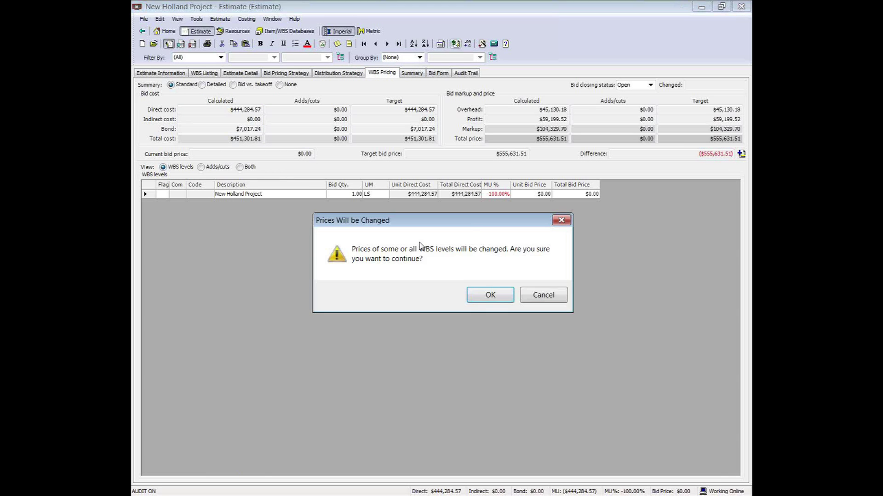
left_click(490, 295)
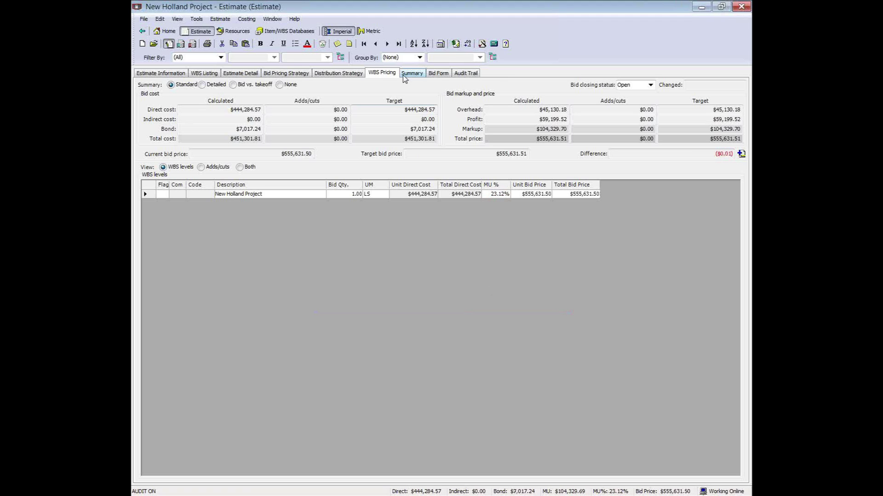
Preview the customer bid form priced at project level and close it without sending.
left_click(436, 73)
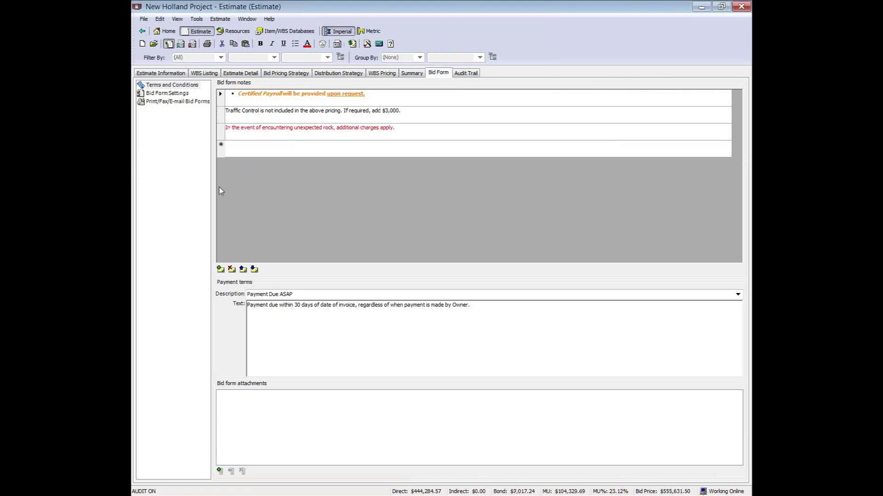
left_click(161, 101)
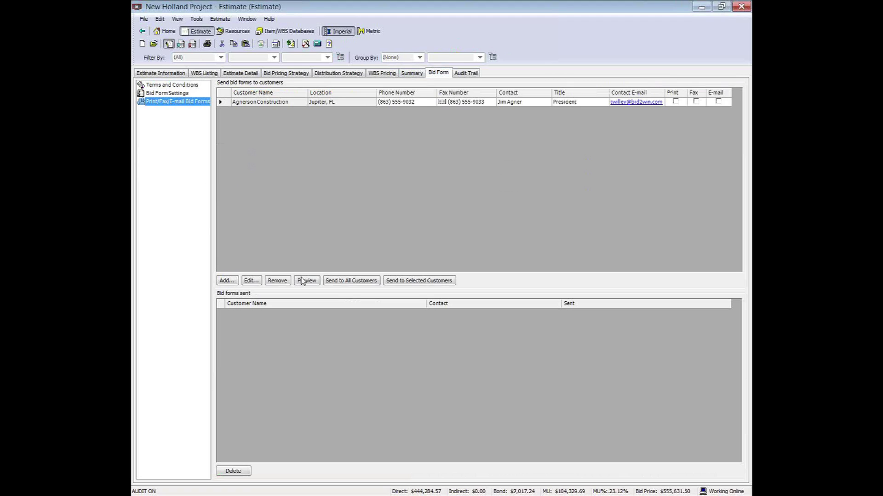
left_click(305, 281)
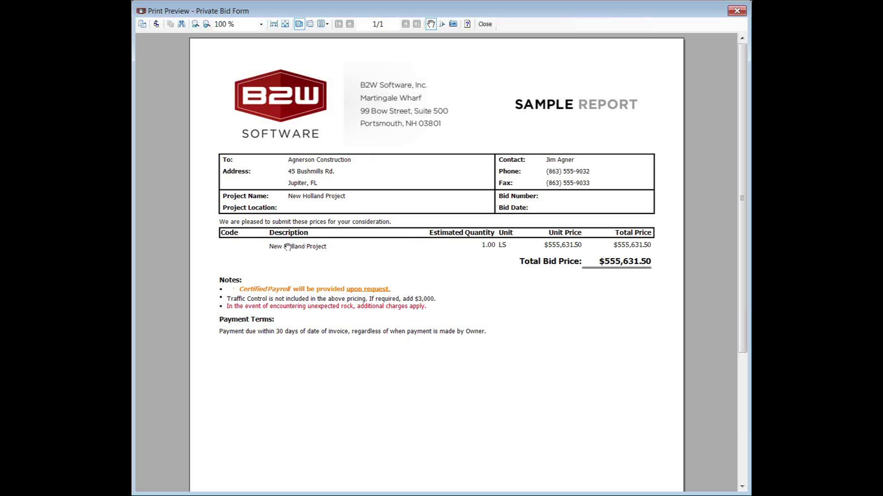
left_click(485, 24)
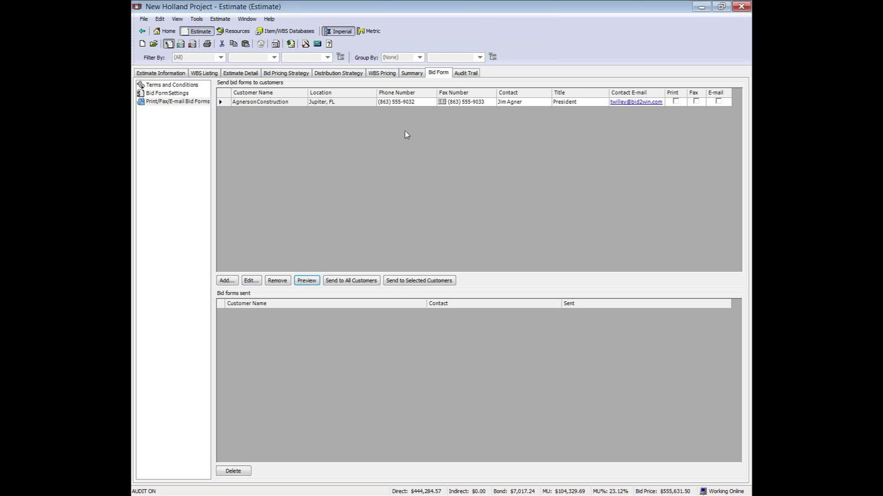
In the estimate options, set the WBS pricing level to Division and accept the deletion of the distribution strategy settings.
left_click(220, 18)
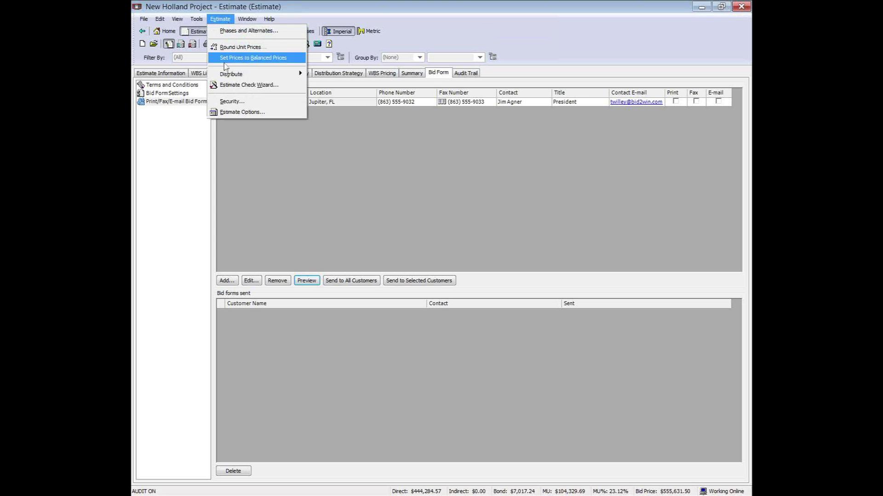
left_click(250, 113)
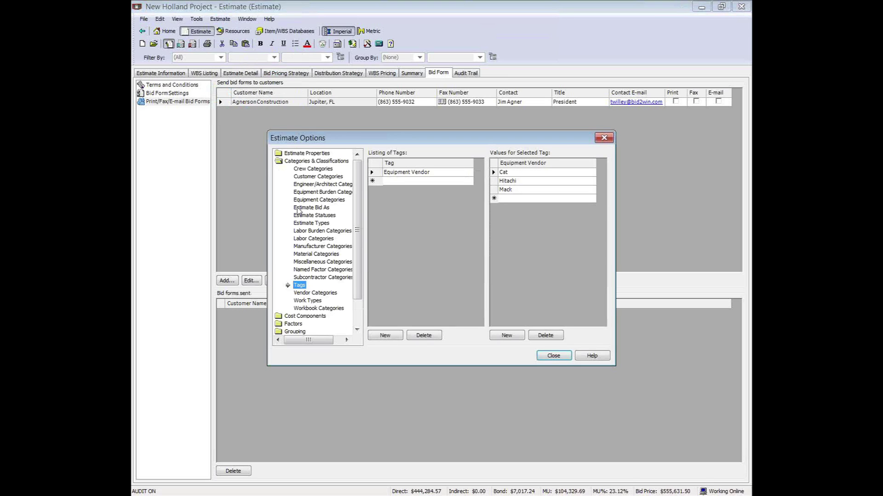
left_click(302, 154)
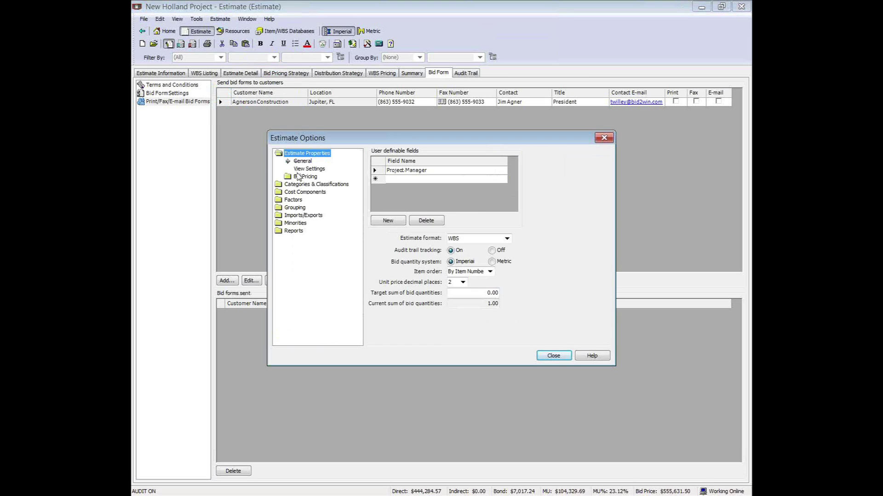
left_click(300, 178)
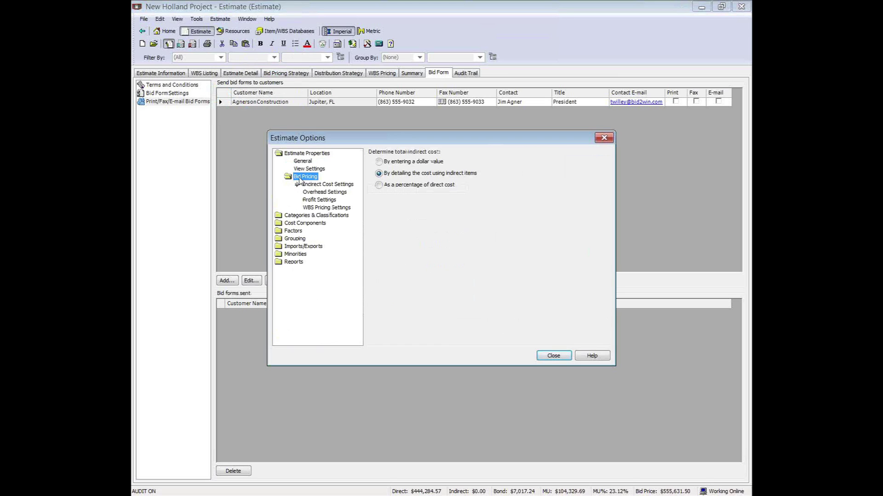
left_click(318, 207)
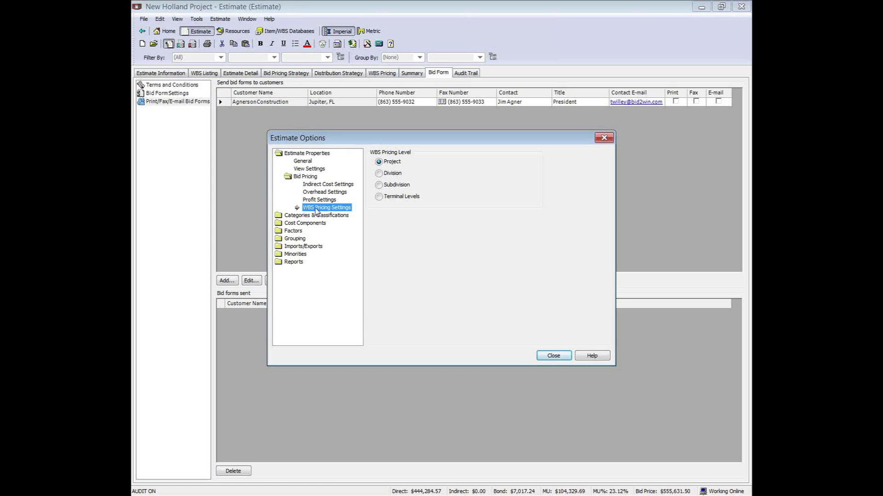
left_click(380, 174)
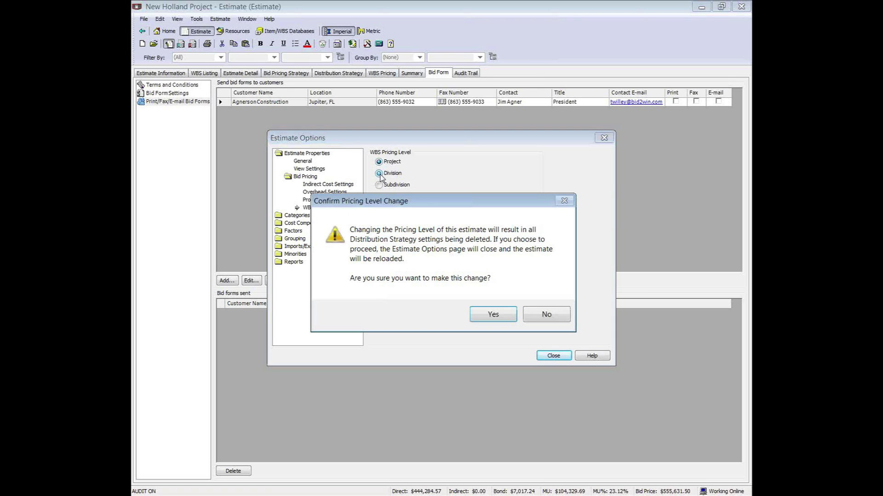
left_click(492, 315)
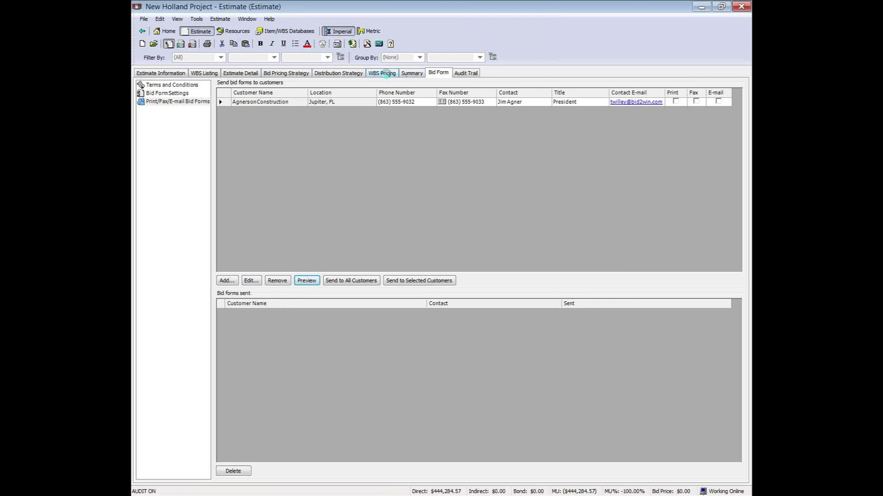
Distribute the markup into the General Requirements and Site Construction division prices, accepting the price change.
left_click(382, 73)
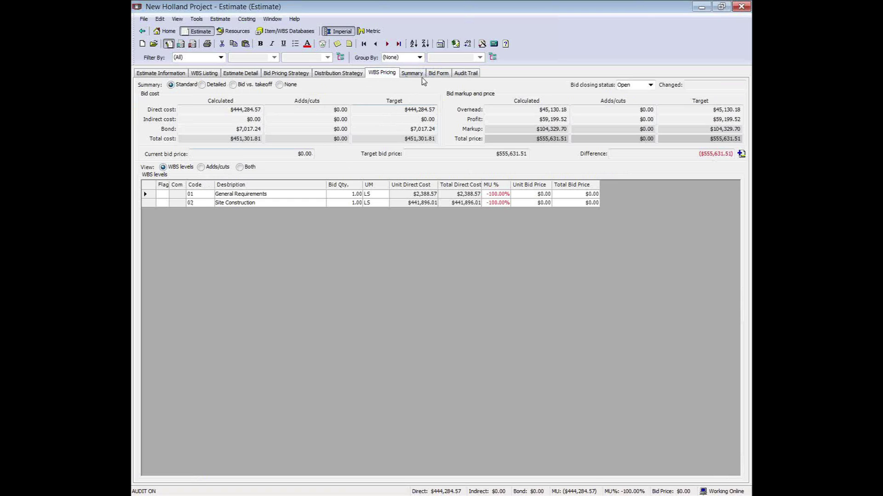
left_click(455, 44)
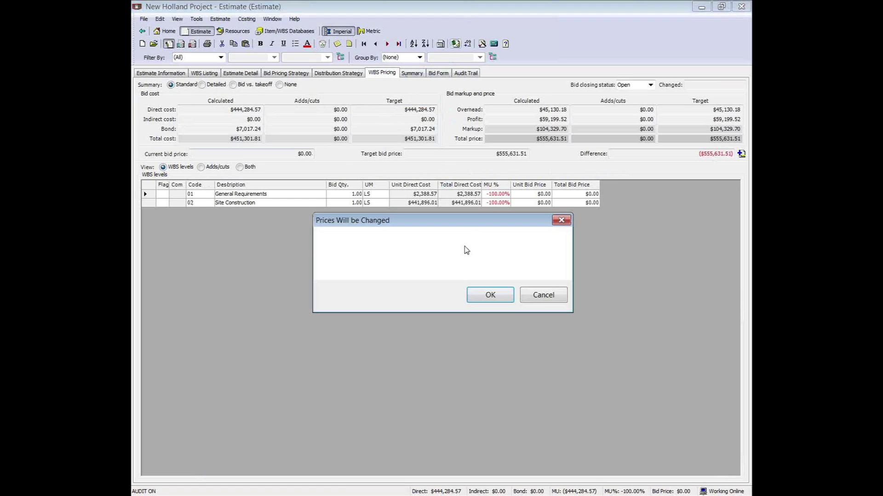
left_click(491, 293)
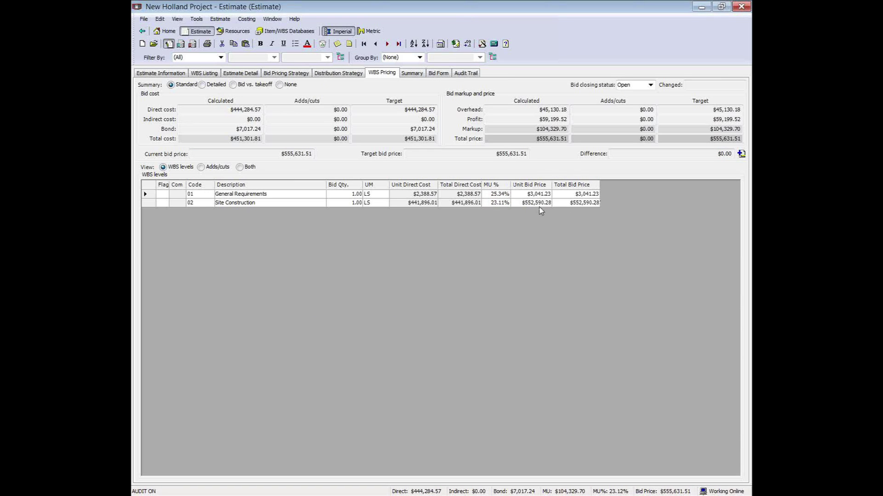
Preview the customer bid form with the prices listed by division and close it.
left_click(439, 73)
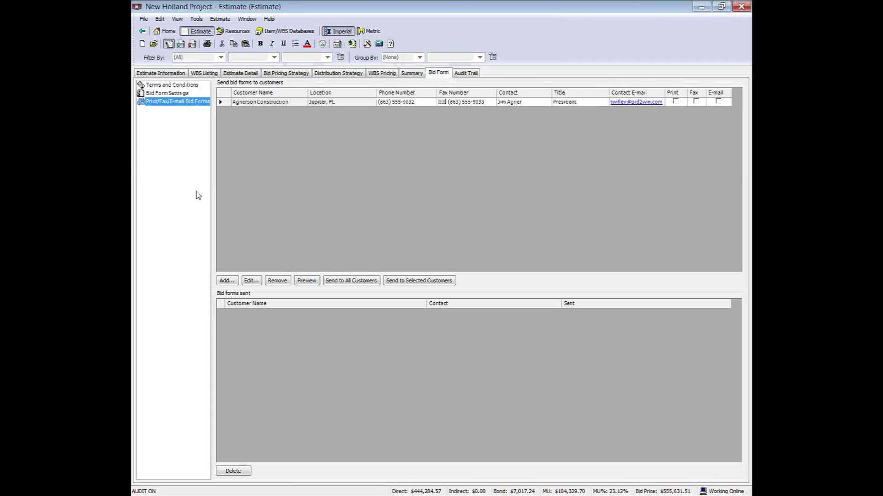
left_click(307, 280)
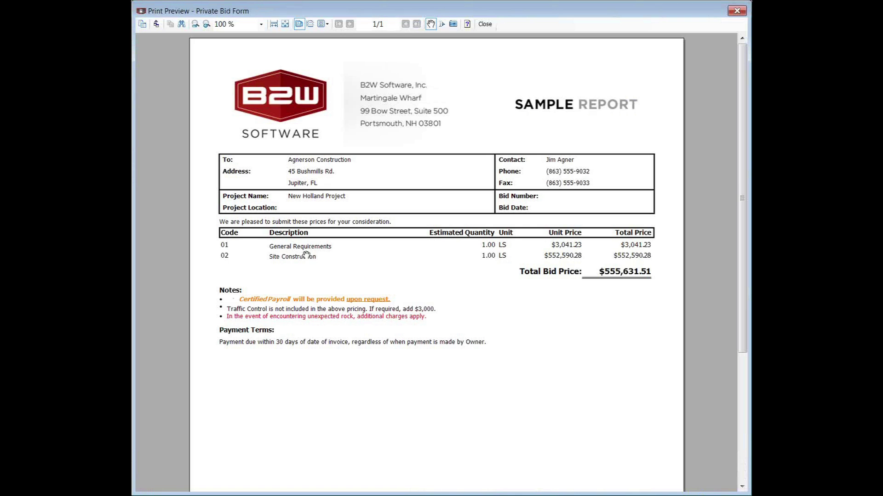
left_click(485, 24)
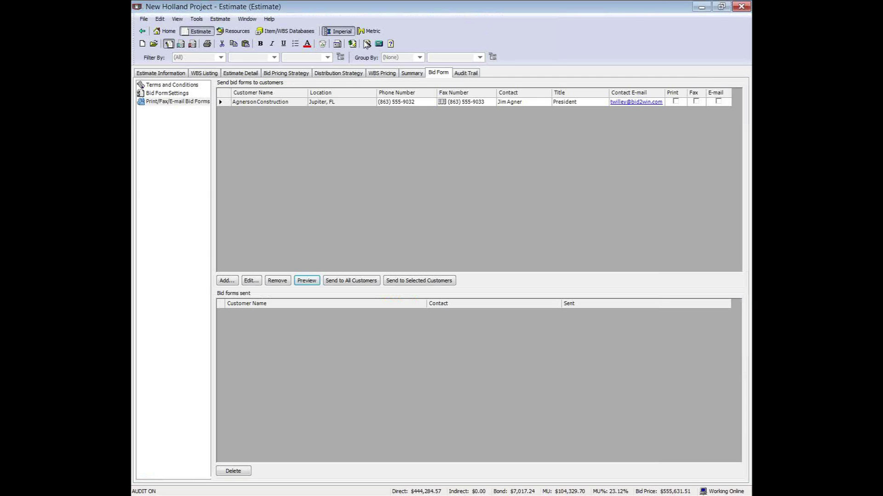
Set the WBS pricing level to Subdivision and distribute the markup into the subdivision prices, accepting both changes.
left_click(221, 19)
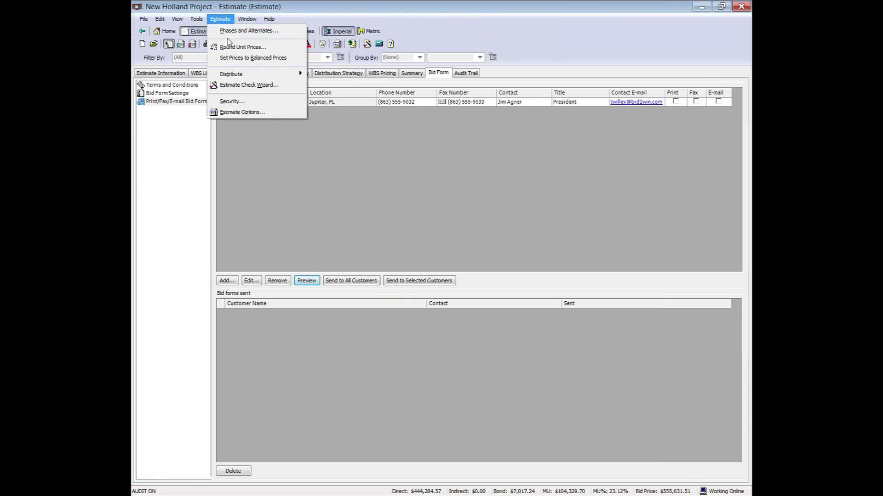
left_click(236, 112)
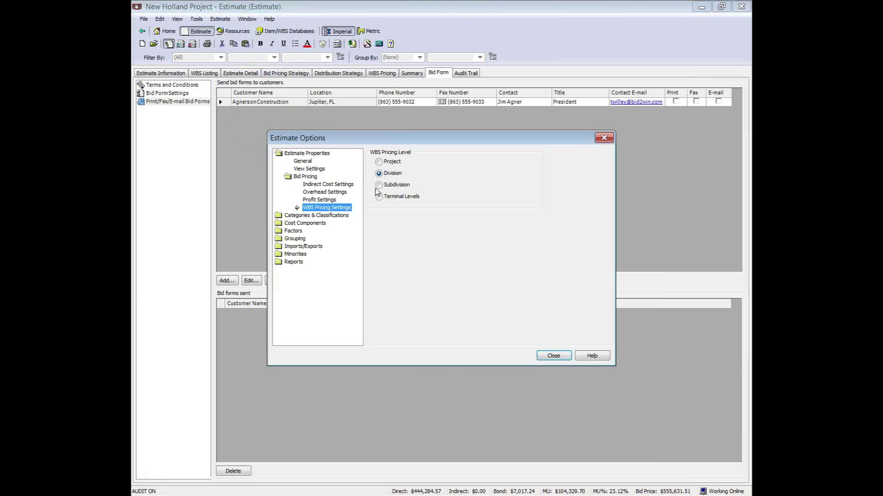
left_click(378, 185)
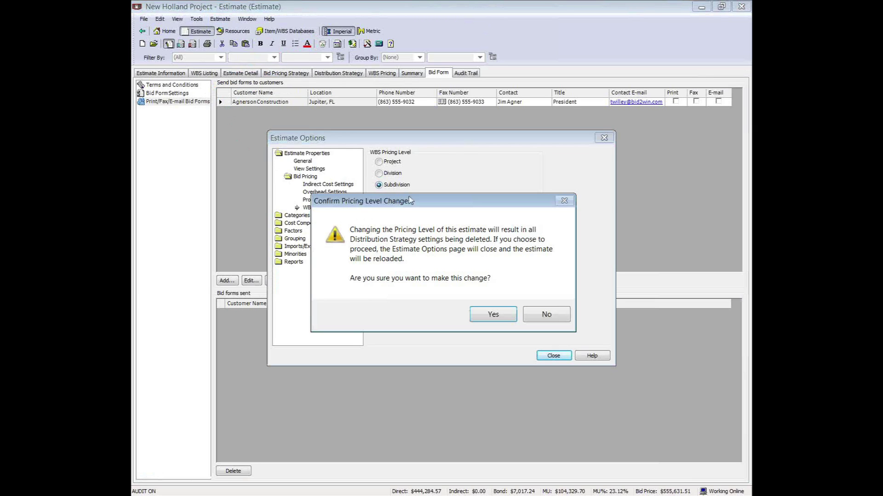
left_click(506, 315)
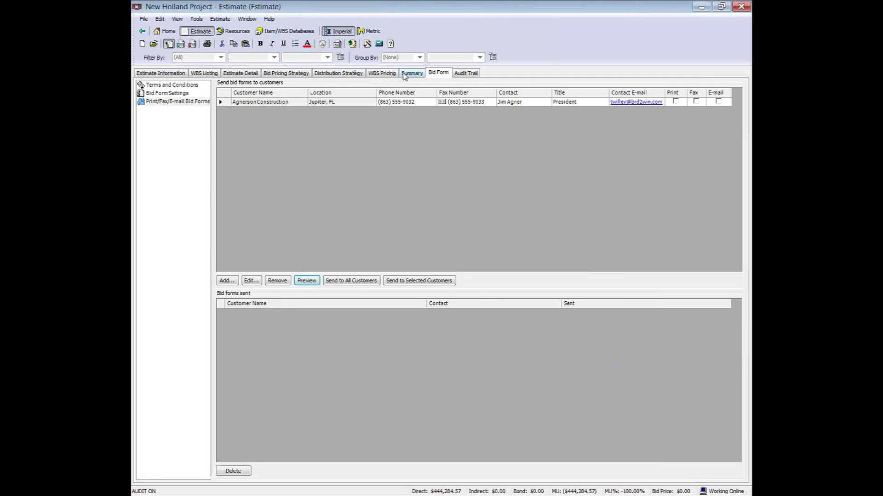
left_click(381, 73)
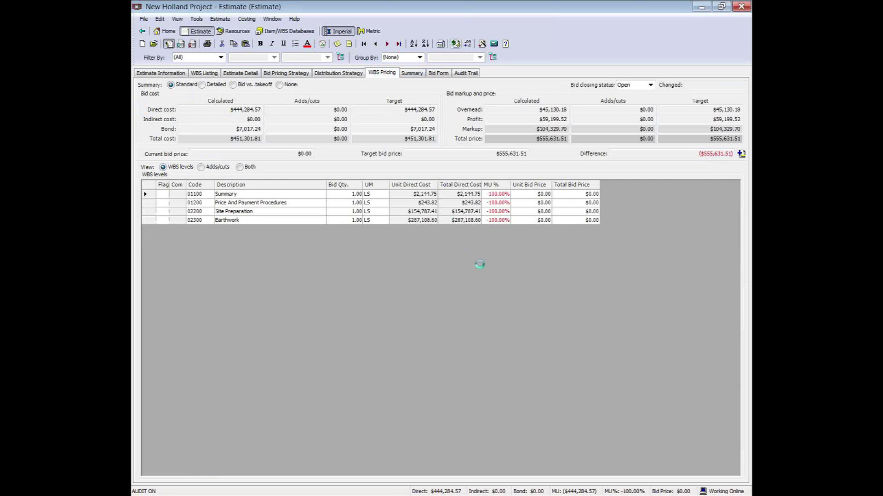
left_click(498, 293)
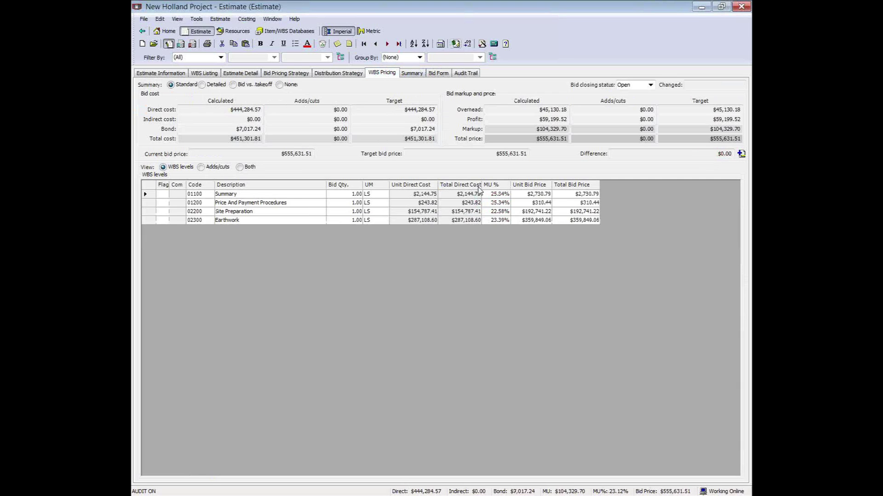
Preview the customer bid form with the prices listed by subdivision and close it.
left_click(438, 74)
left_click(166, 102)
left_click(305, 281)
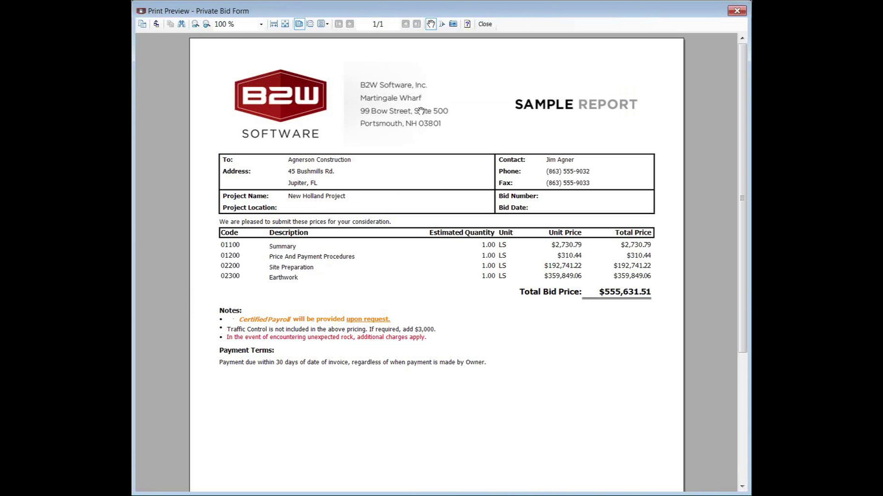
left_click(490, 27)
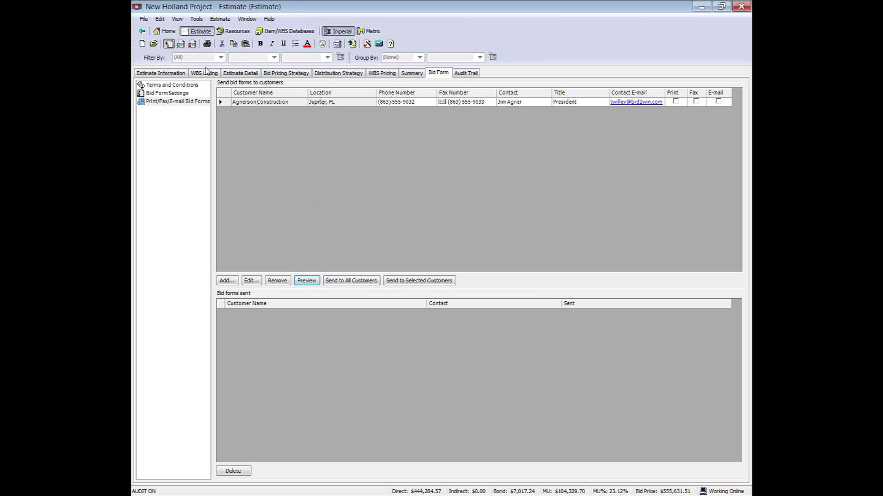
Open the WBS level history for 02300 - Earthwork from the estimate detail to compare it with other estimates.
left_click(234, 75)
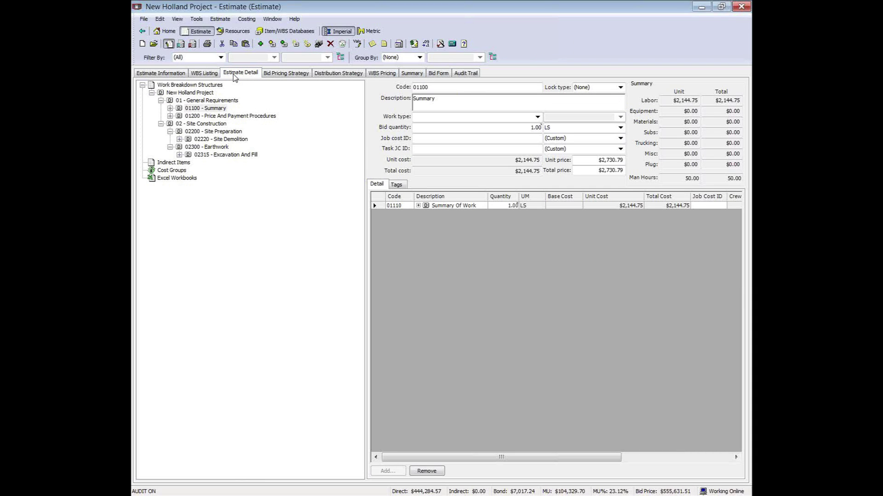
left_click(206, 148)
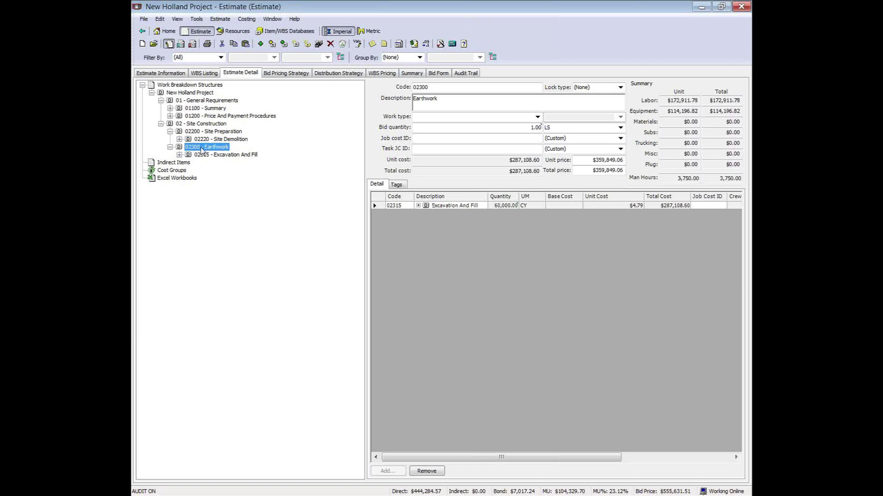
right_click(204, 150)
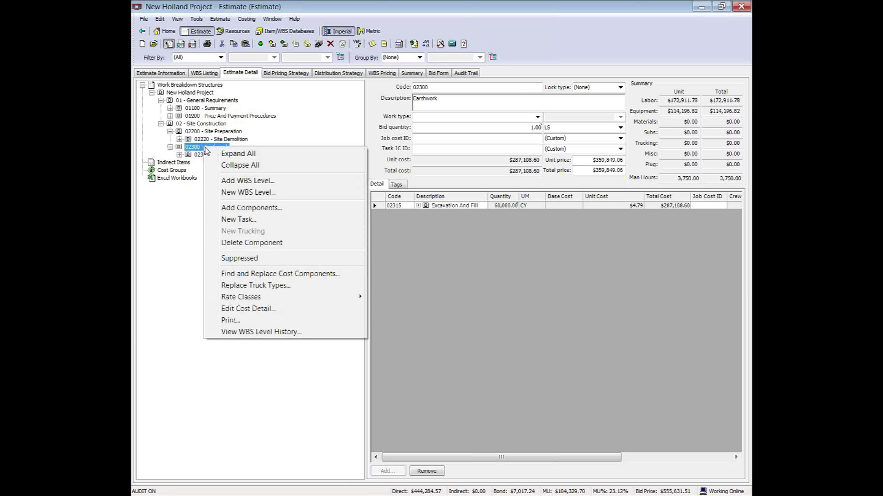
left_click(259, 332)
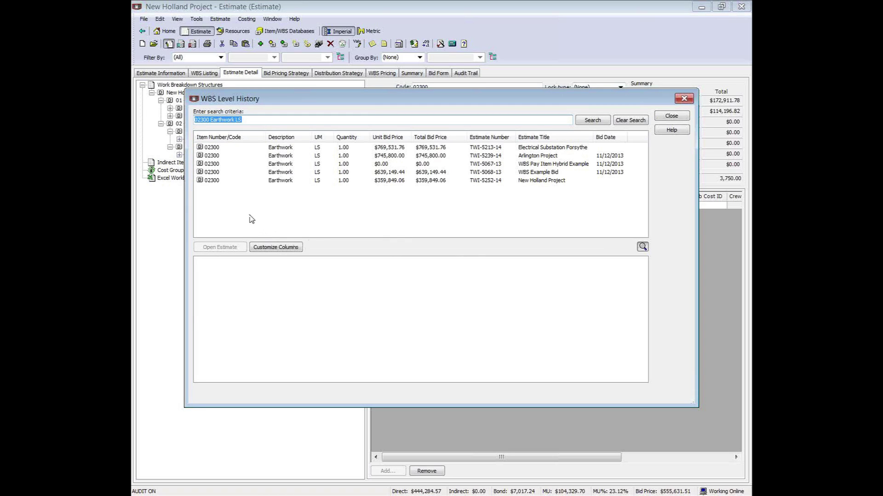
Examine the Earthwork history from the Electrical Substation Forsythe estimate down to the Finish Grading crew resources, and close the history.
left_click(214, 150)
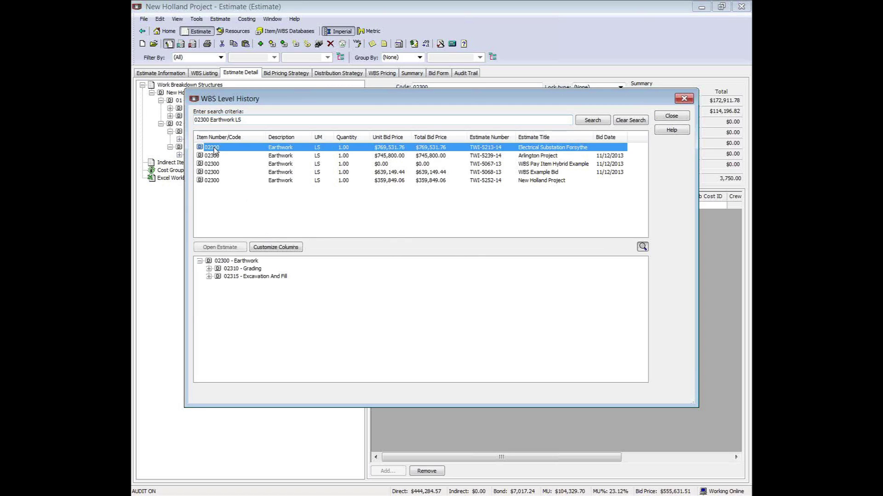
left_click(209, 276)
left_click(209, 268)
left_click(218, 284)
left_click(218, 276)
left_click(227, 284)
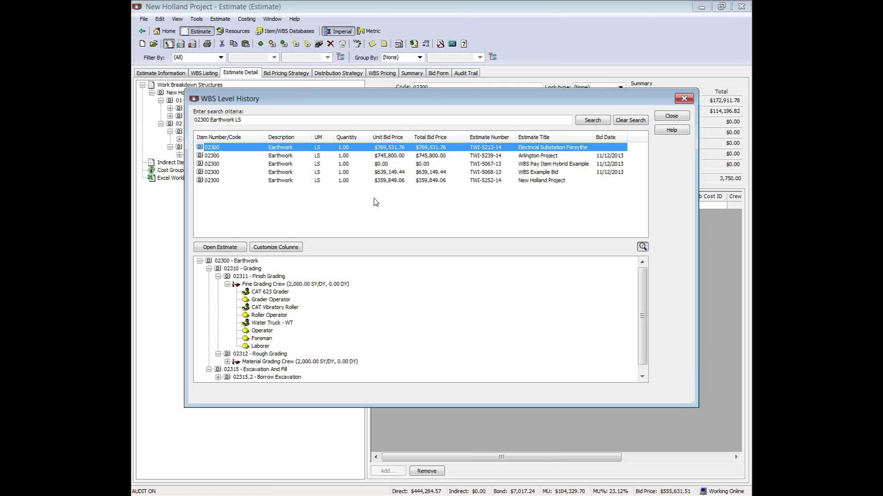
left_click(683, 99)
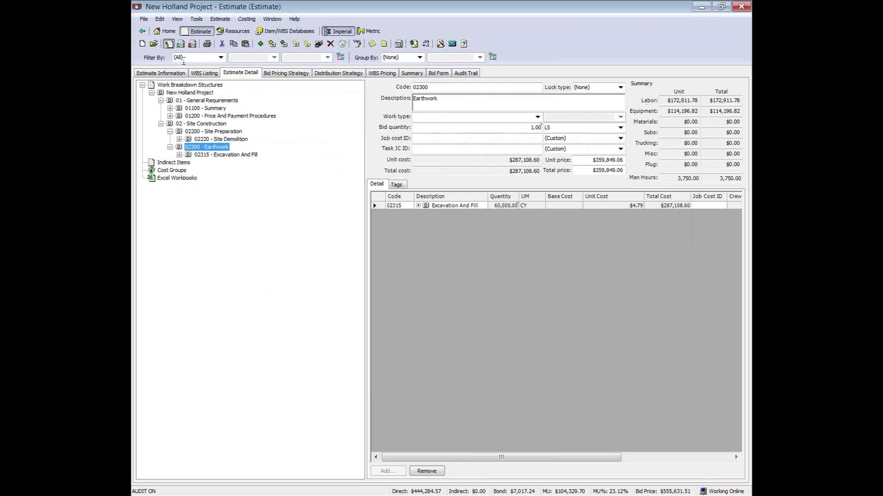
Open the recent WBS Pay Item Hybrid Example estimate and show its estimate detail.
left_click(164, 32)
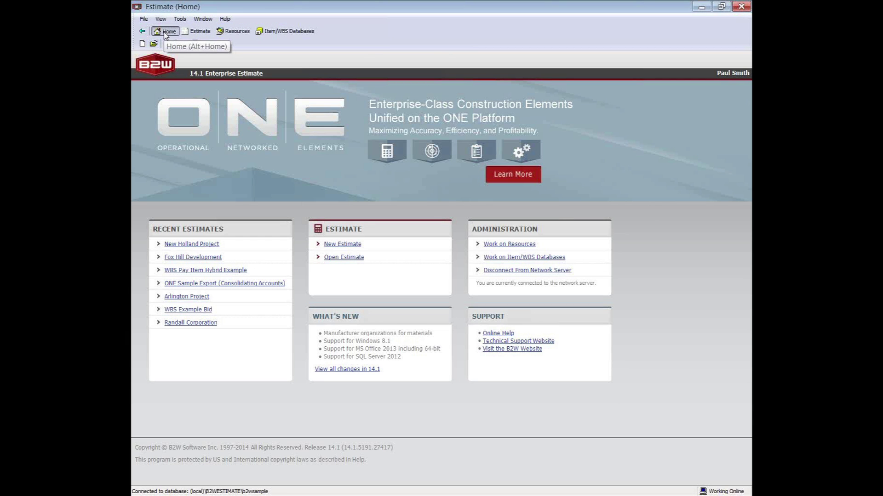
left_click(197, 271)
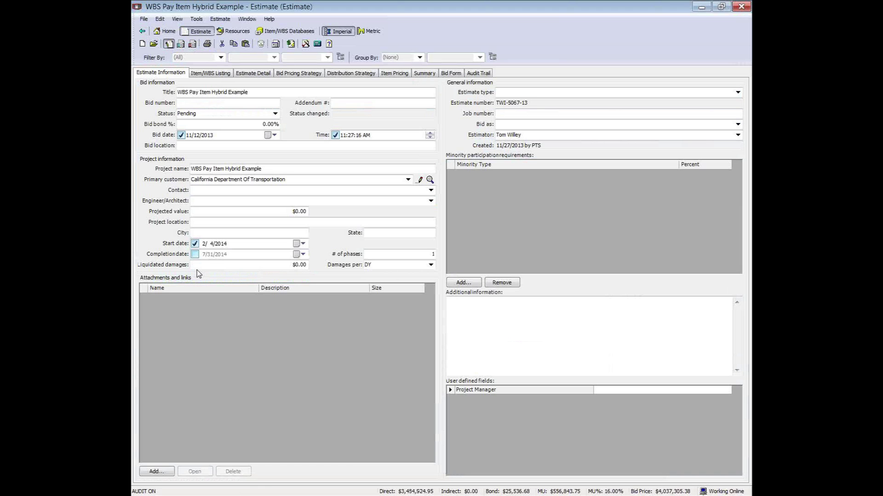
left_click(249, 75)
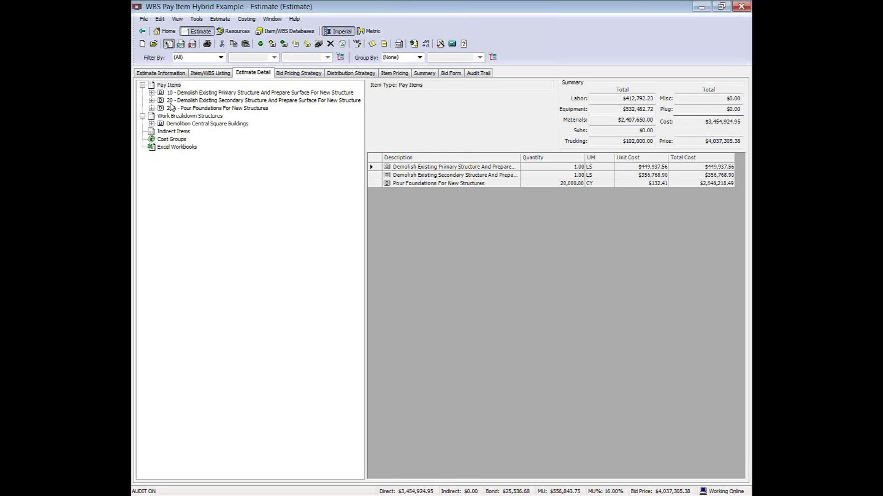
Expand the Demolition Central Square Buildings structure to show the levels under General Requirements, Site Construction and Concrete.
left_click(152, 124)
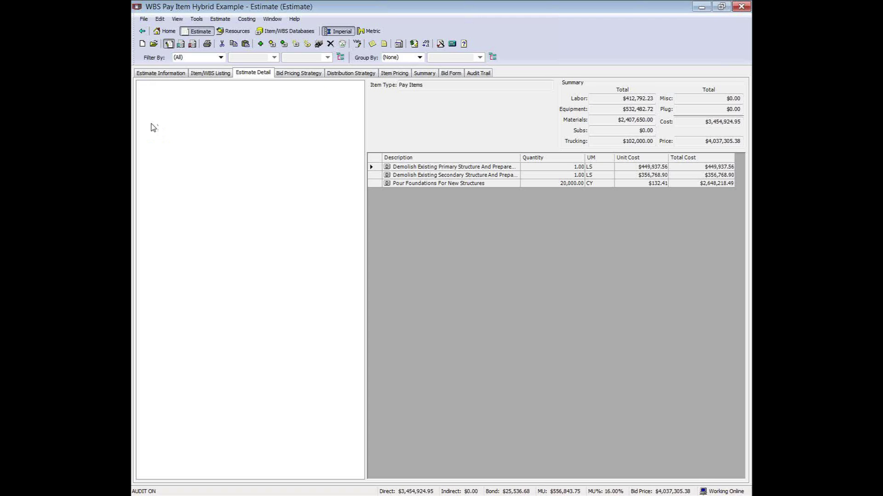
left_click(161, 139)
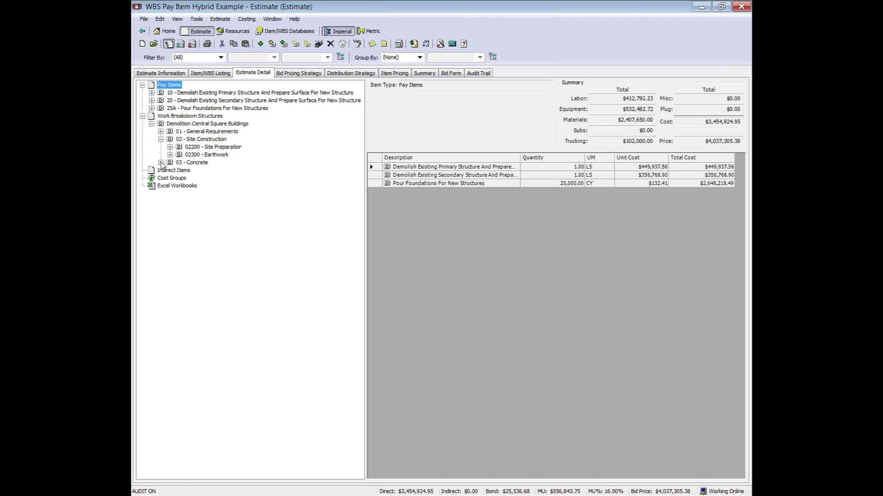
left_click(161, 162)
left_click(161, 131)
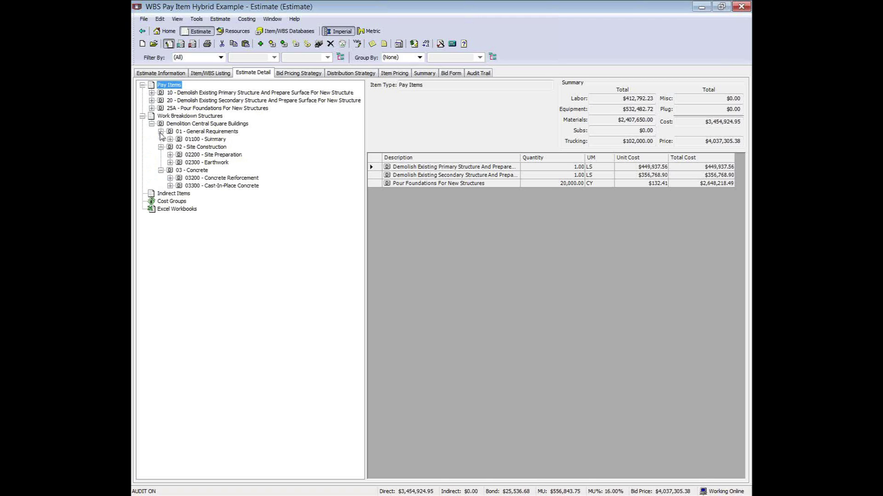
left_click(170, 138)
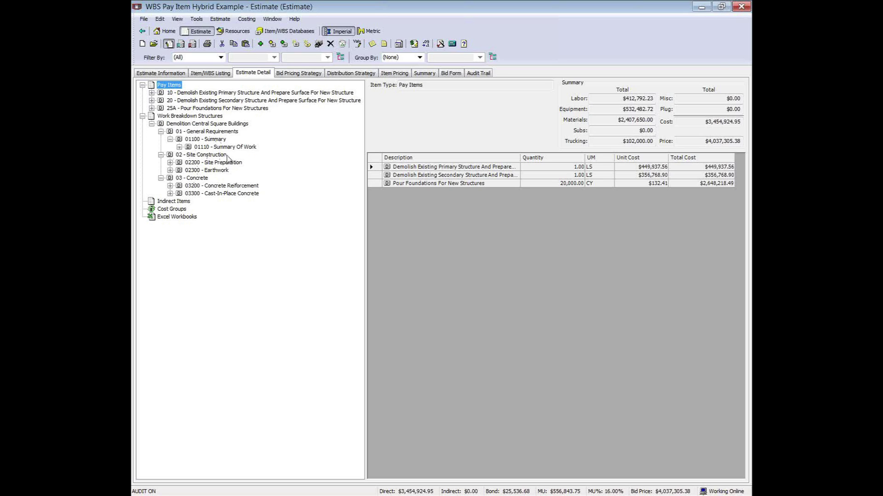
Review how the costs of 02311 - Finish Grading under Earthwork are apportioned to the pay items.
left_click(170, 170)
left_click(200, 178)
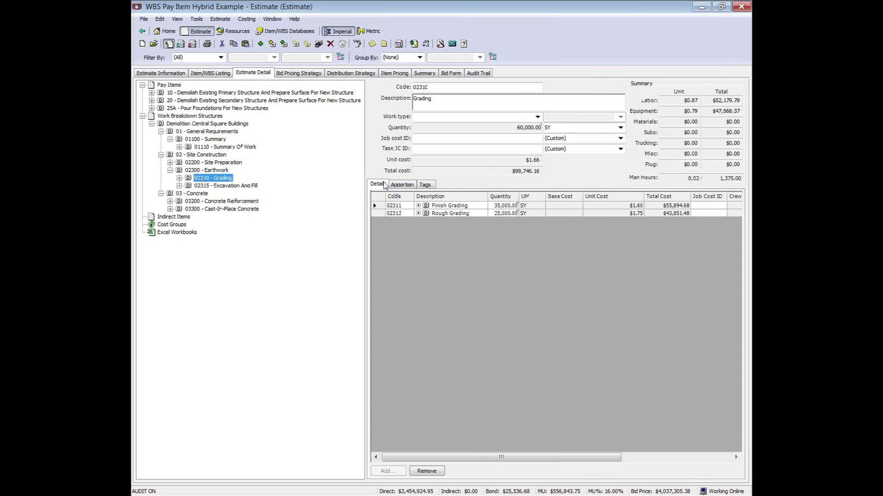
left_click(180, 178)
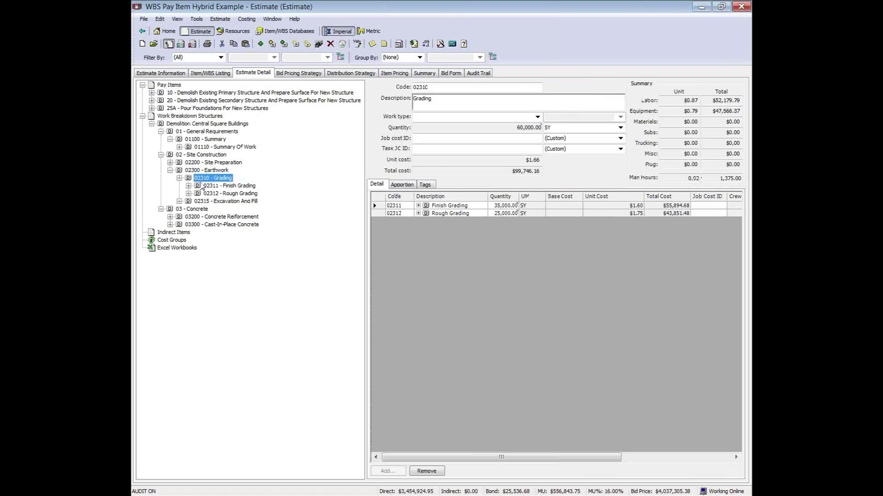
left_click(222, 186)
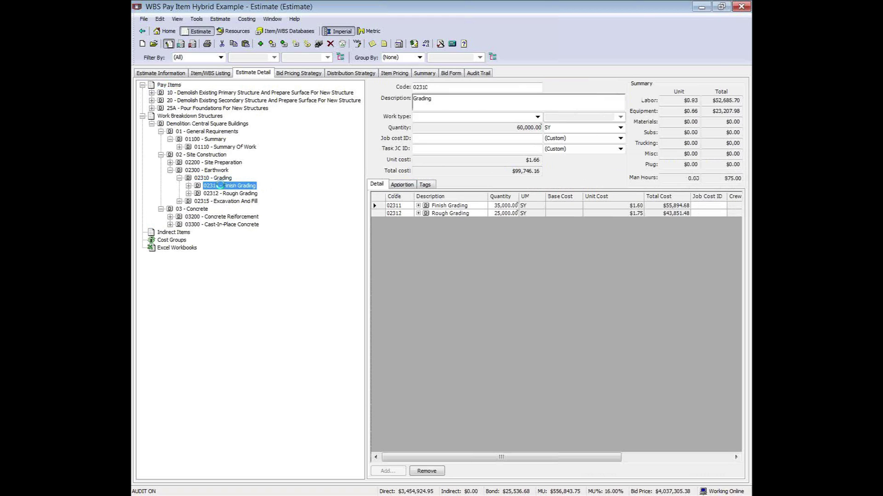
left_click(402, 185)
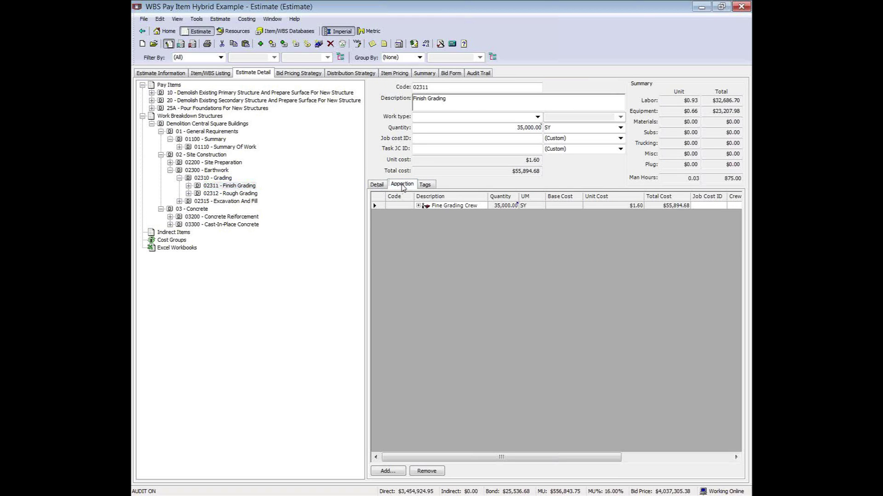
left_click_drag(367, 240, 346, 241)
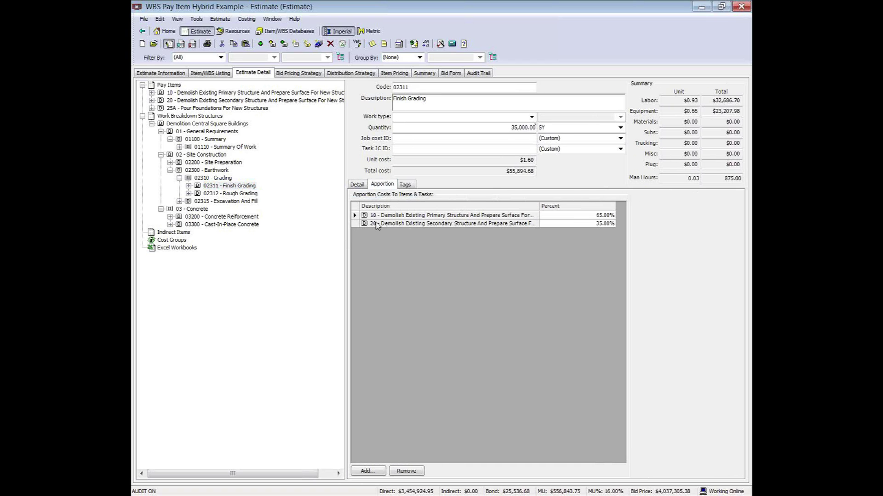
left_click(221, 187)
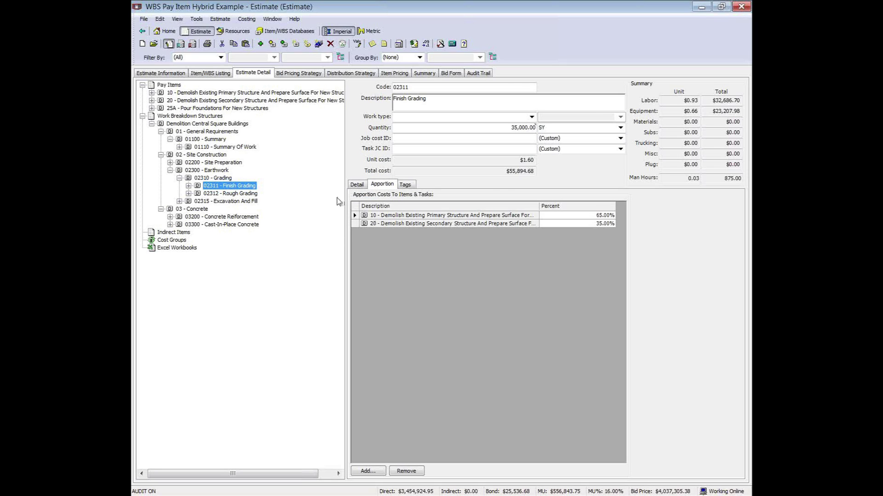
Expand Site Preparation down to the tasks of 02221 - Building Demolition and select that level.
left_click(170, 162)
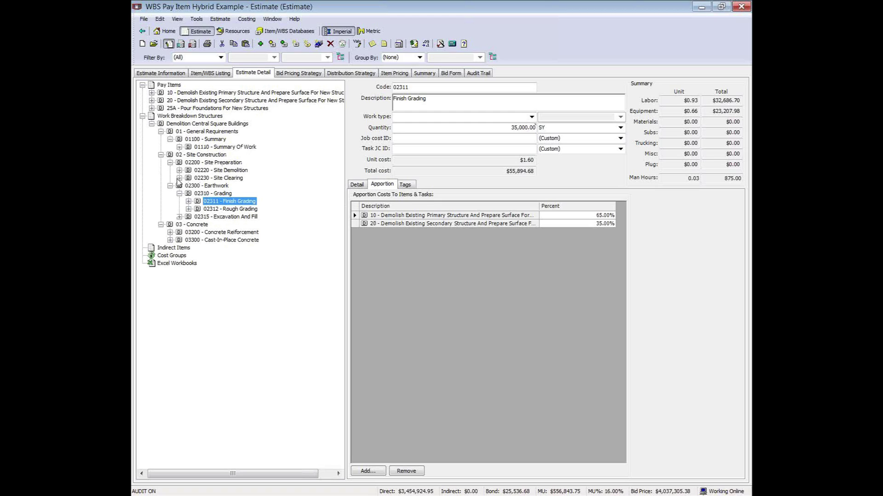
left_click(179, 171)
left_click(192, 180)
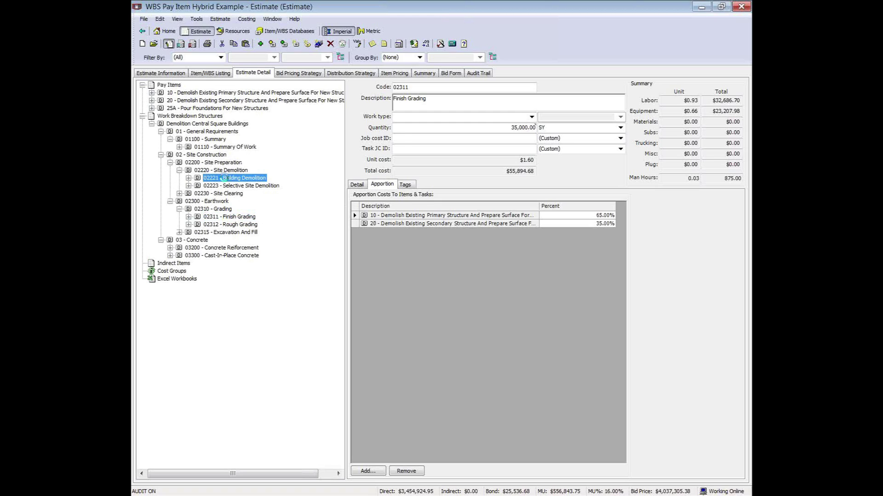
left_click(189, 178)
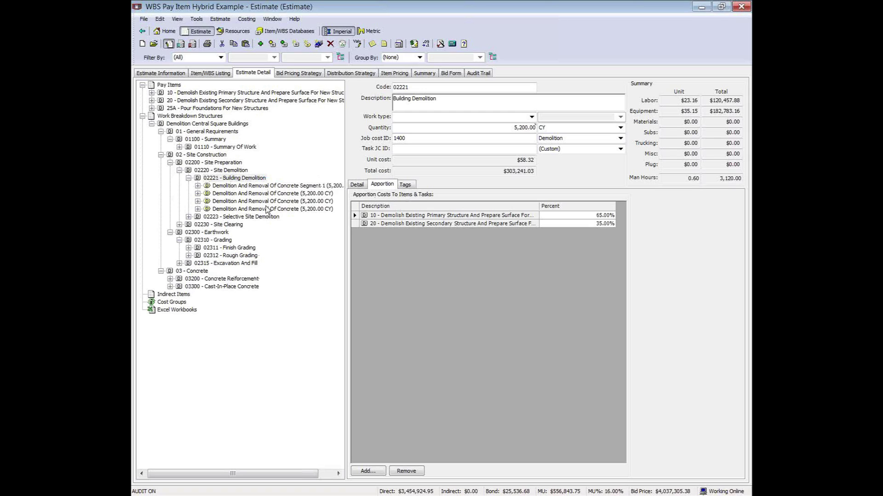
left_click(226, 180)
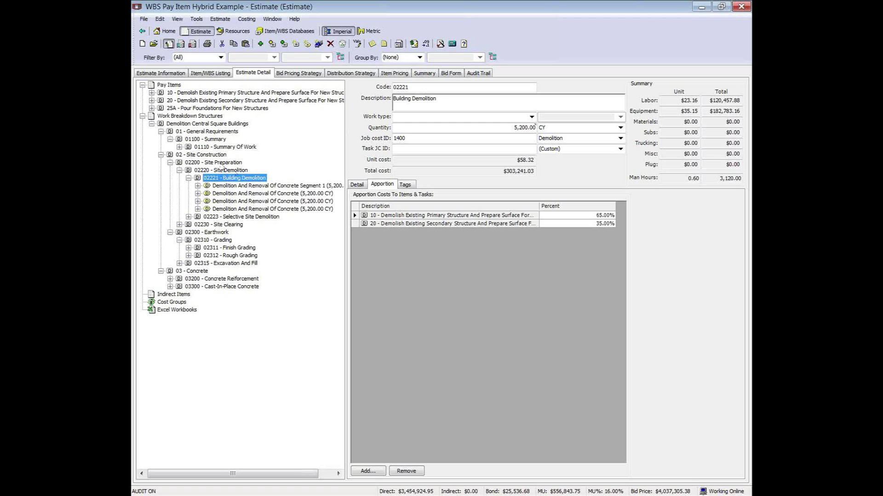
Review the WBS levels apportioned to pay item 10 and the item pricing of all pay items.
left_click(152, 93)
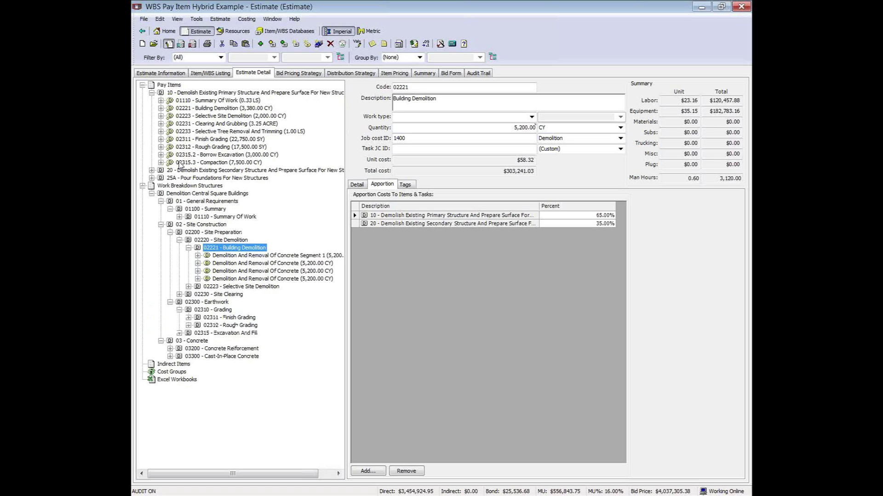
left_click(183, 94)
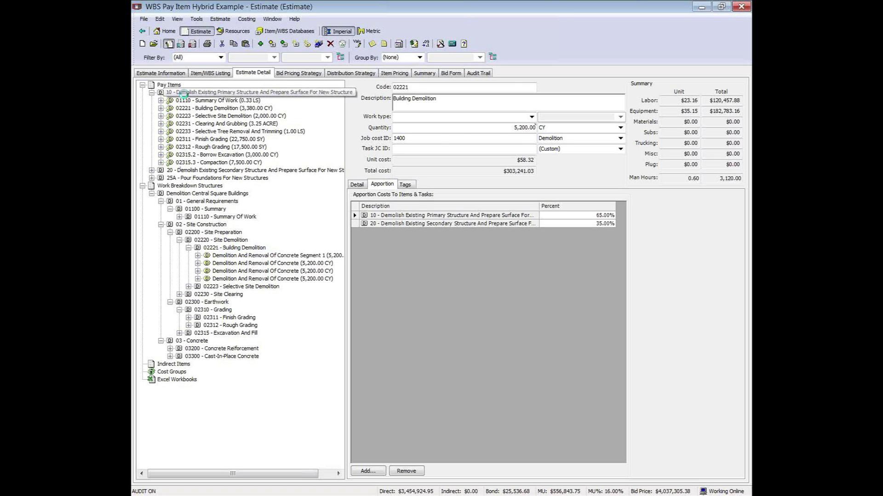
left_click_drag(435, 193, 487, 193)
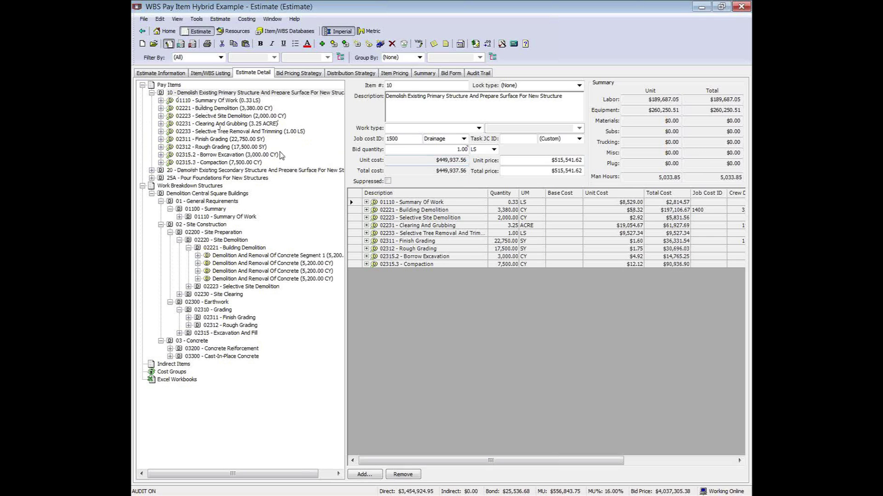
left_click(396, 74)
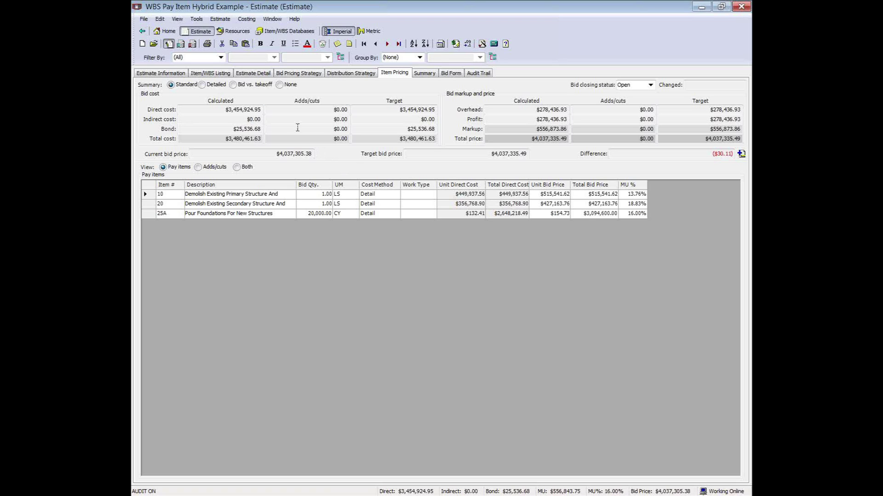
Return to the estimate detail and view the cost apportionment of 02315.4 - Excavation under Excavation And Fill.
left_click(251, 73)
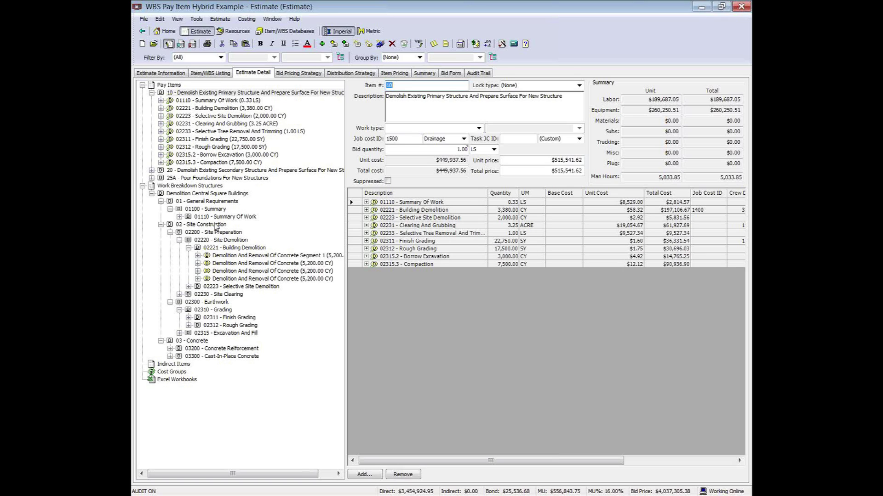
left_click(179, 333)
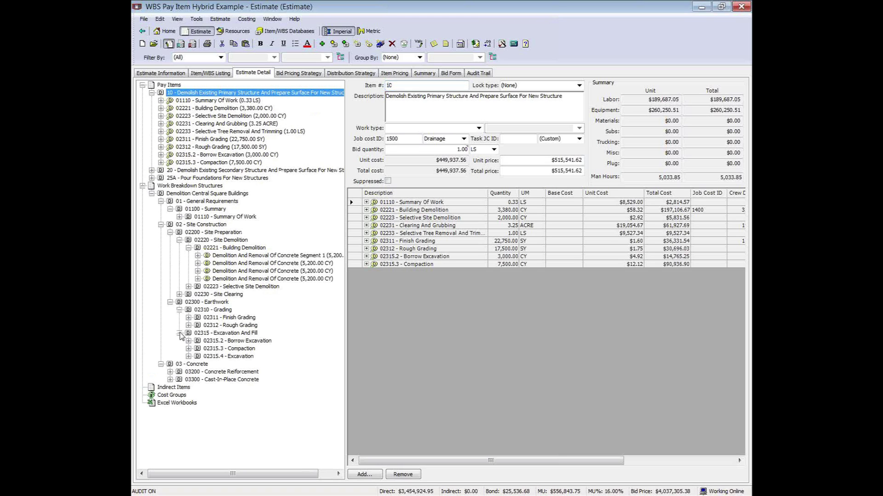
left_click(212, 357)
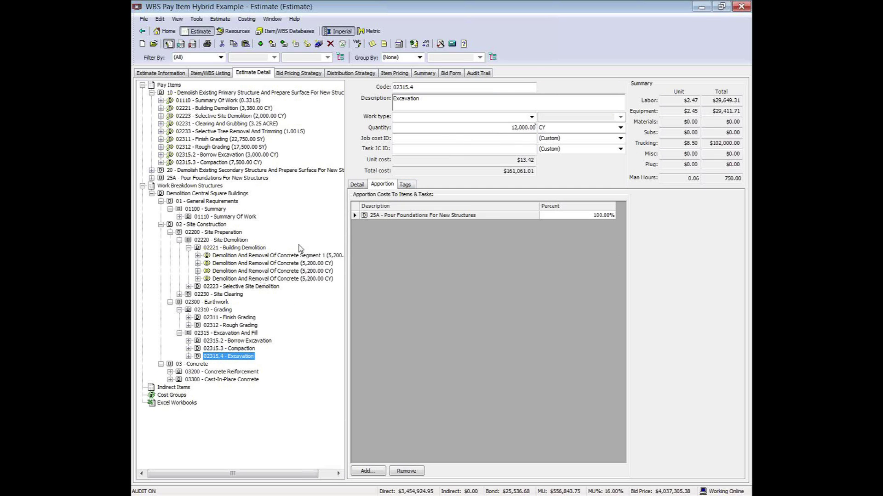
Set the tag category for 02315.4 - Excavation to Location.
left_click(404, 185)
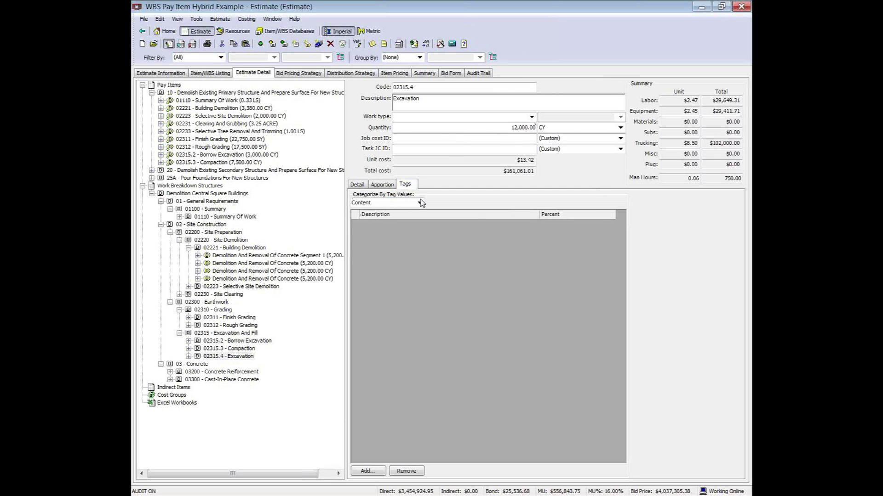
left_click(419, 203)
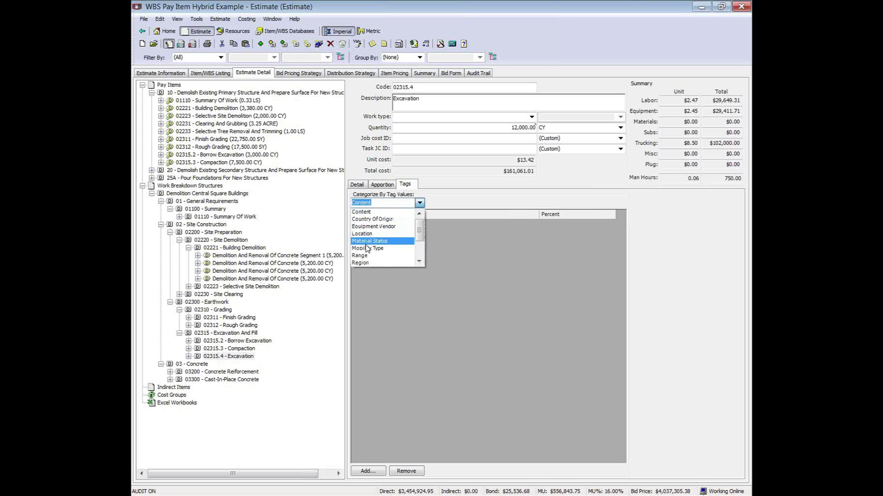
left_click(444, 200)
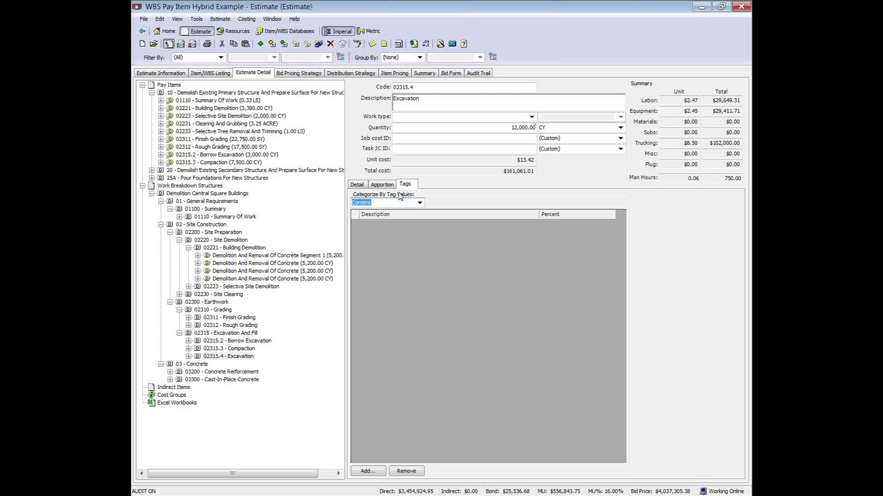
left_click(419, 203)
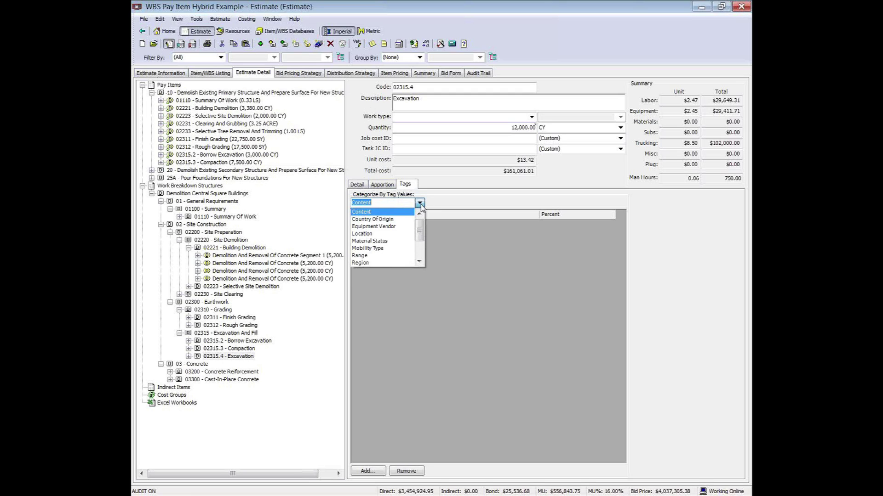
left_click(364, 233)
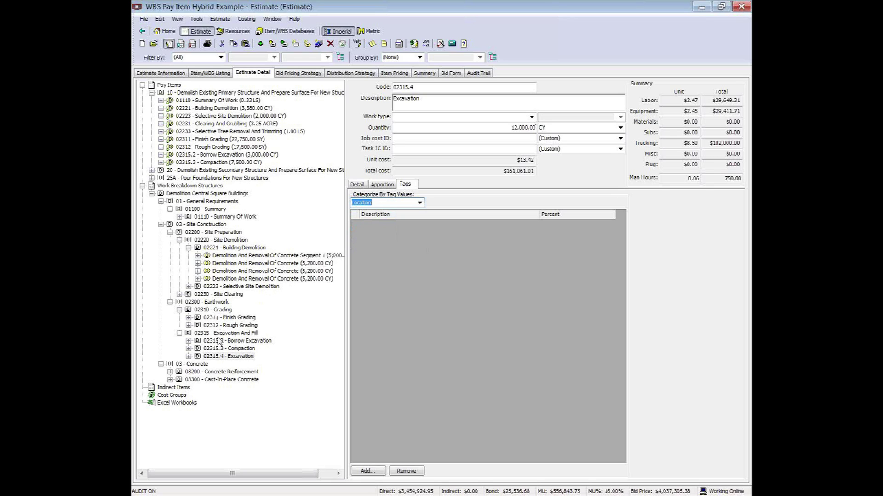
Add the Location tag values Brompton Hills and Halstead Center to 02315.4 - Excavation.
left_click(225, 357)
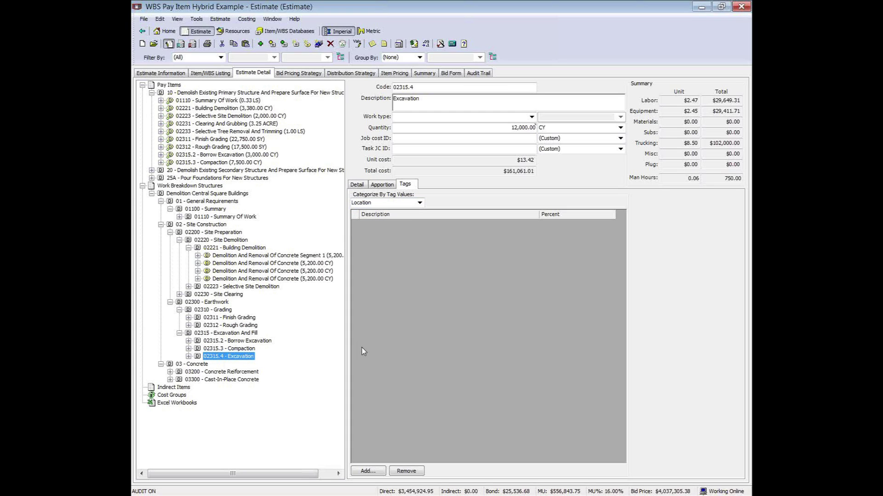
left_click(368, 471)
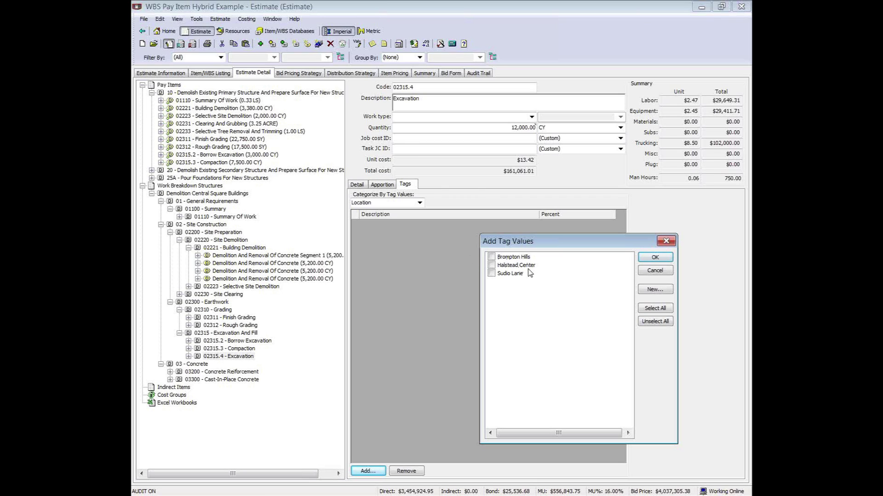
left_click(491, 257)
left_click(491, 266)
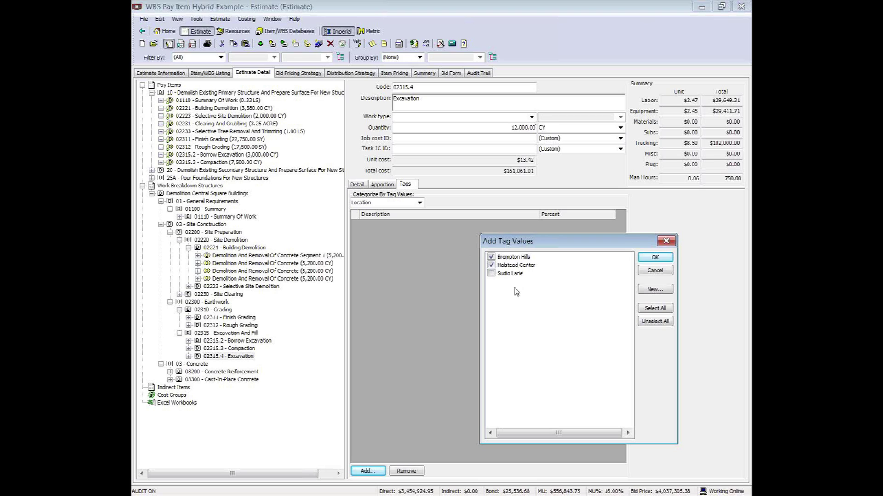
left_click(654, 257)
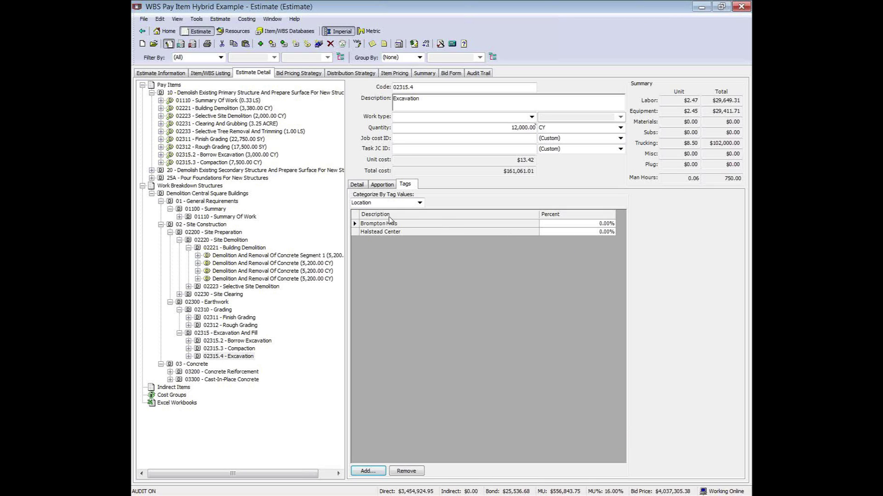
Split 02315.4 - Excavation evenly by location, setting both Brompton Hills and Halstead Center to 50%.
left_click(581, 232)
type("50")
left_click(578, 225)
type("50")
key("Tab")
Review the location split of 02315.2 - Borrow Excavation and the tag values available for its Year category, without adding any.
left_click(218, 341)
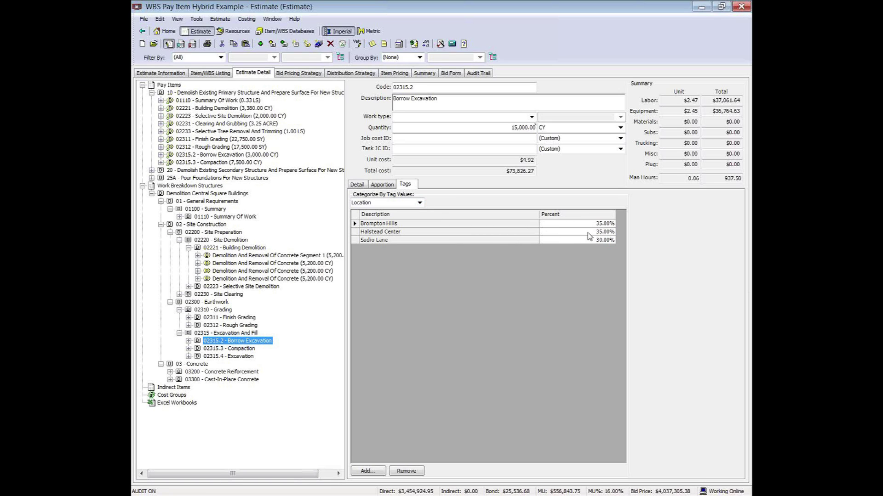
left_click(419, 203)
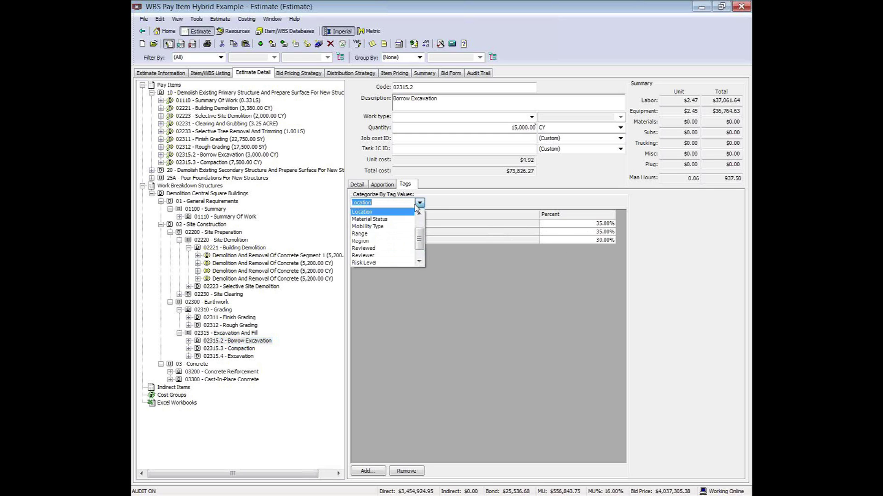
scroll(395, 239, "down", 3)
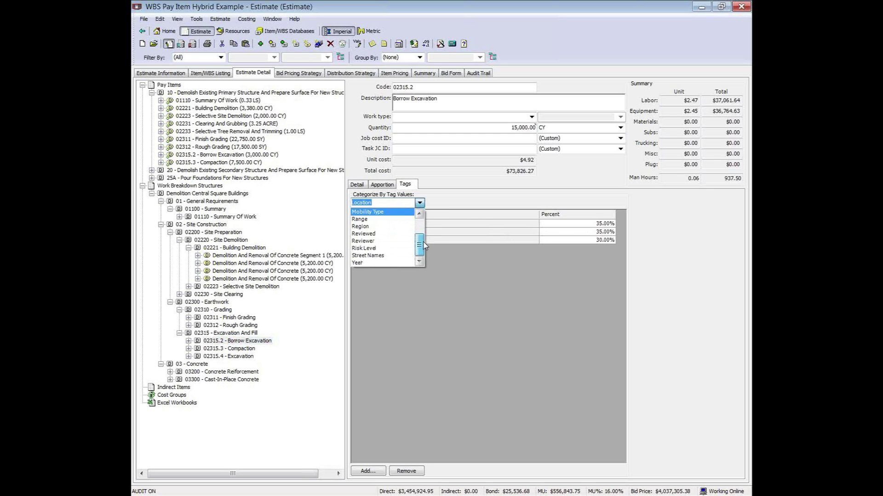
left_click(385, 261)
left_click(368, 471)
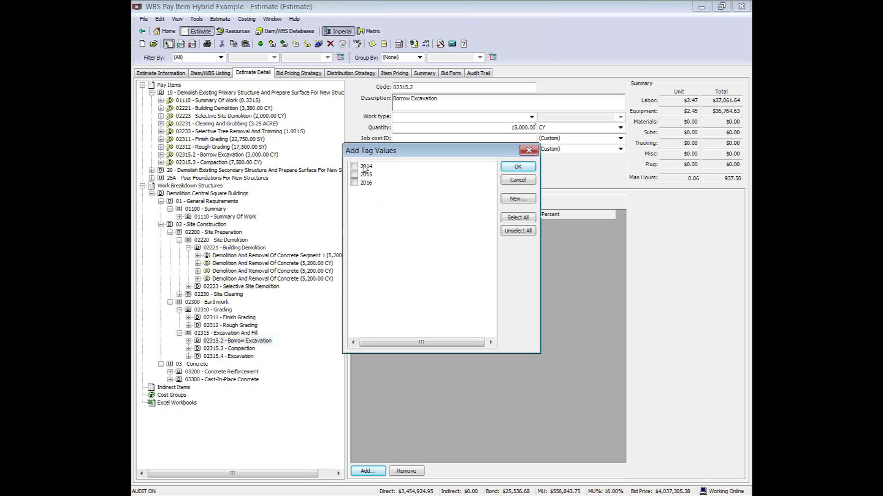
left_click(509, 180)
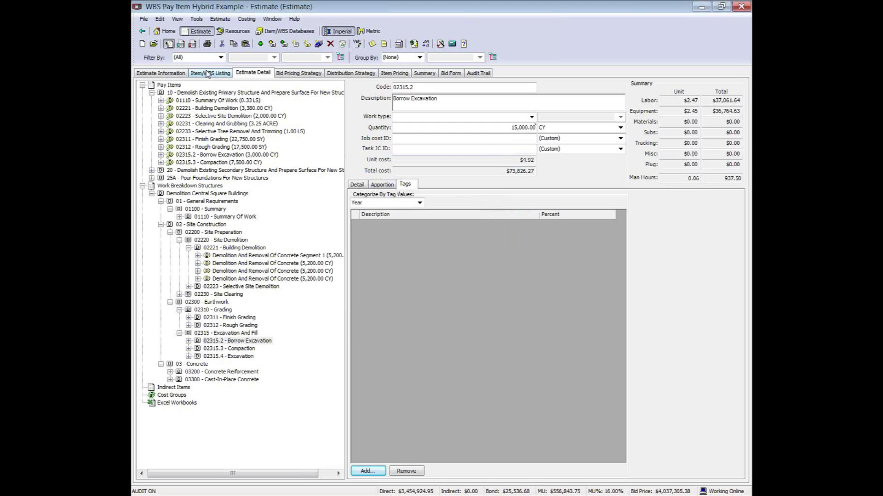
Show the item/WBS listing with the All Cost Components view and expand its tasks.
left_click(210, 74)
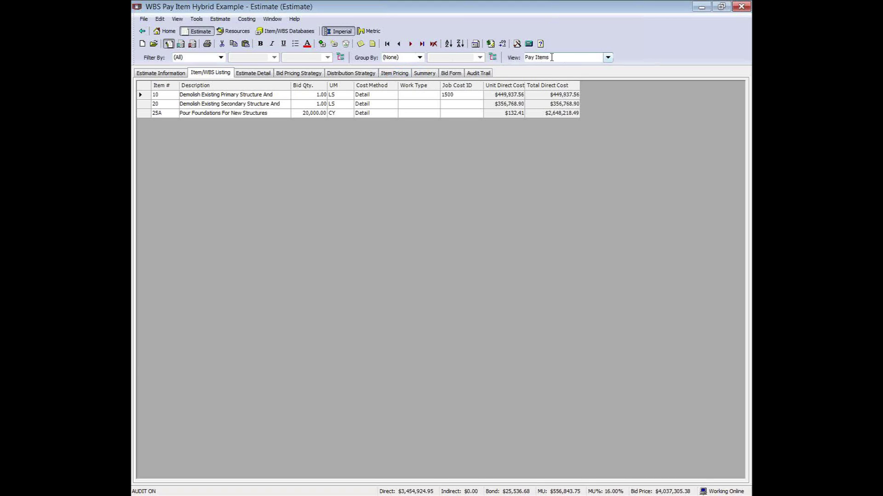
left_click(608, 57)
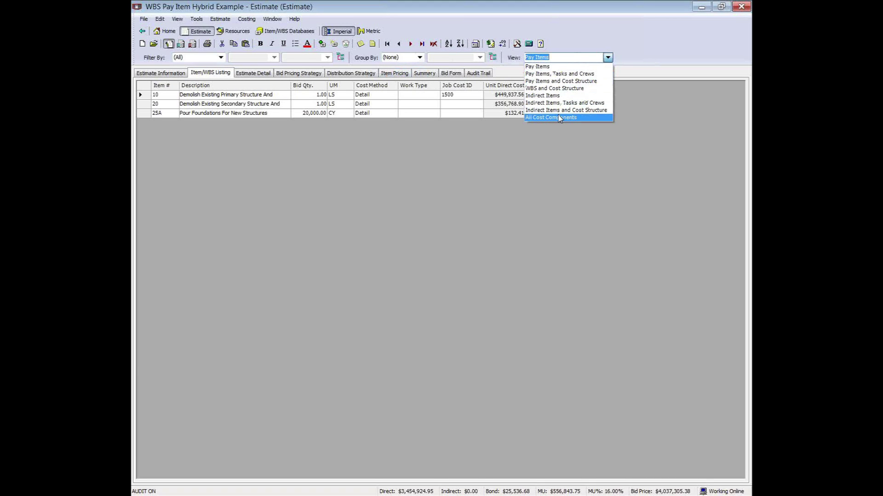
left_click(560, 118)
left_click(156, 95)
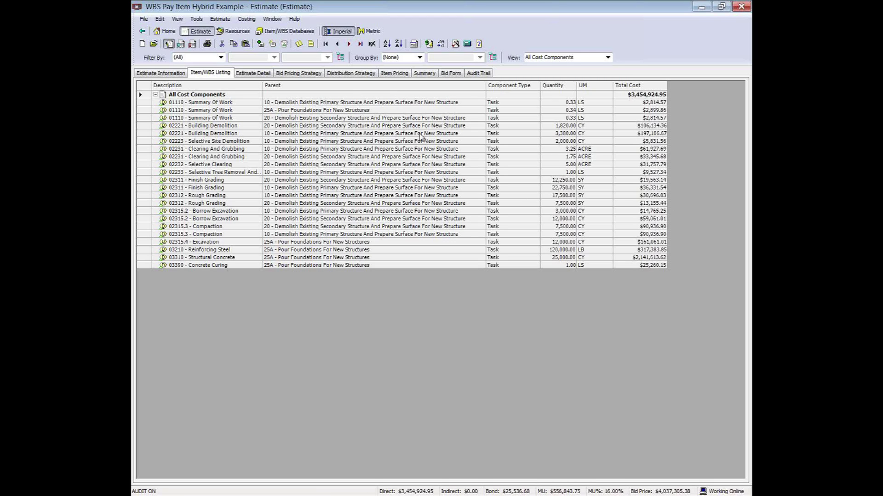
Group the cost components by the Location tag and expand the Brompton Hills, Halstead Center and Sudio Lane groups.
left_click(419, 58)
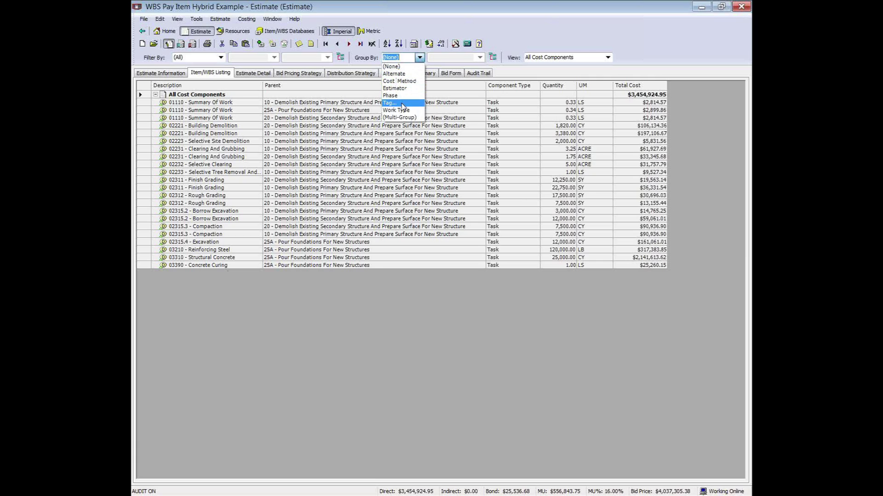
left_click(404, 103)
left_click(480, 58)
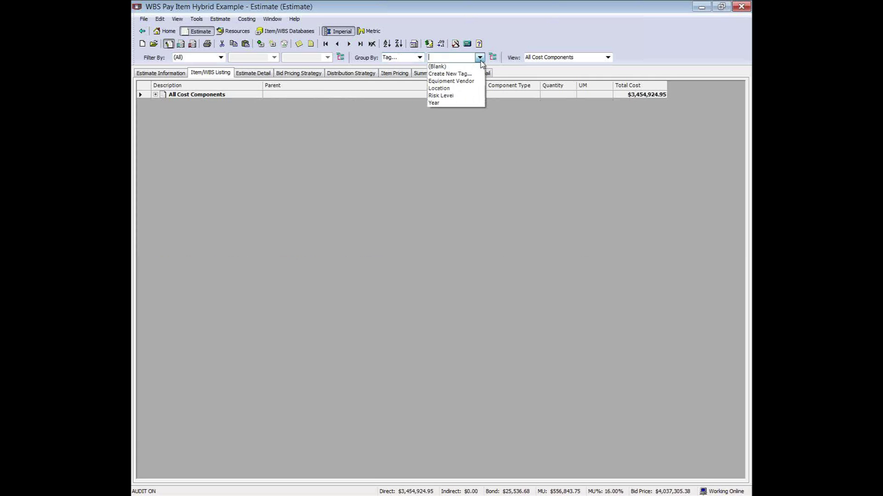
left_click(448, 88)
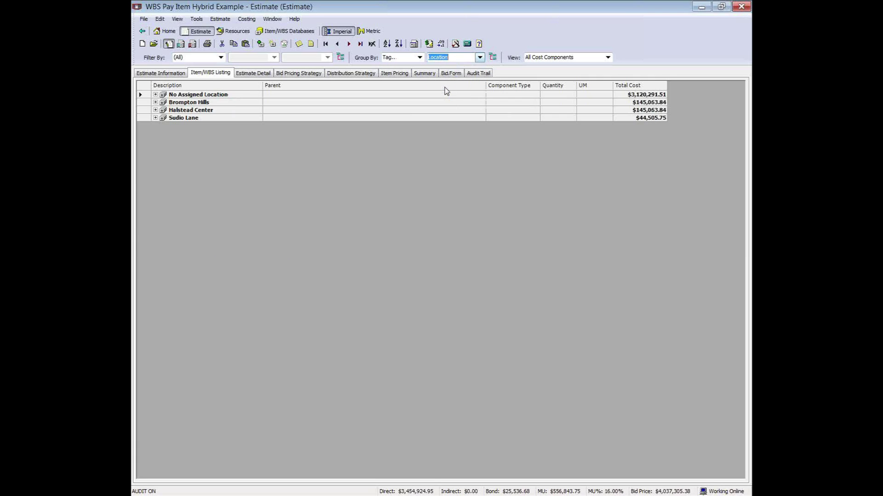
left_click(155, 103)
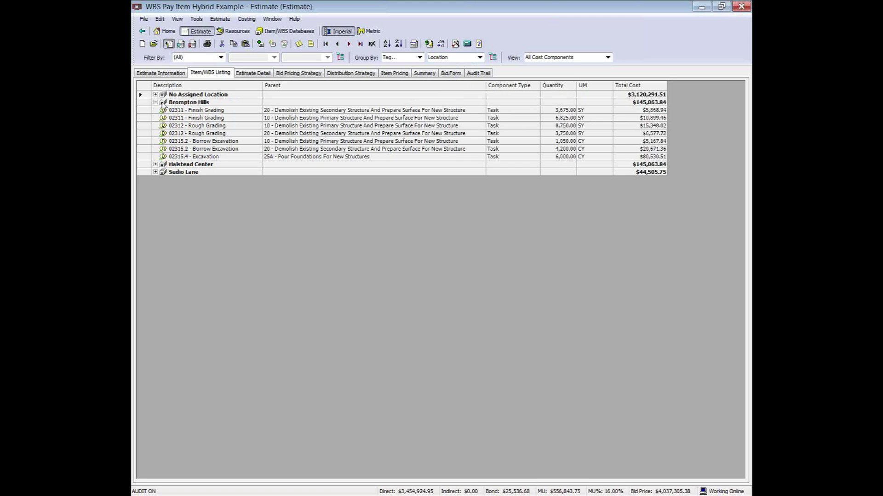
left_click(156, 164)
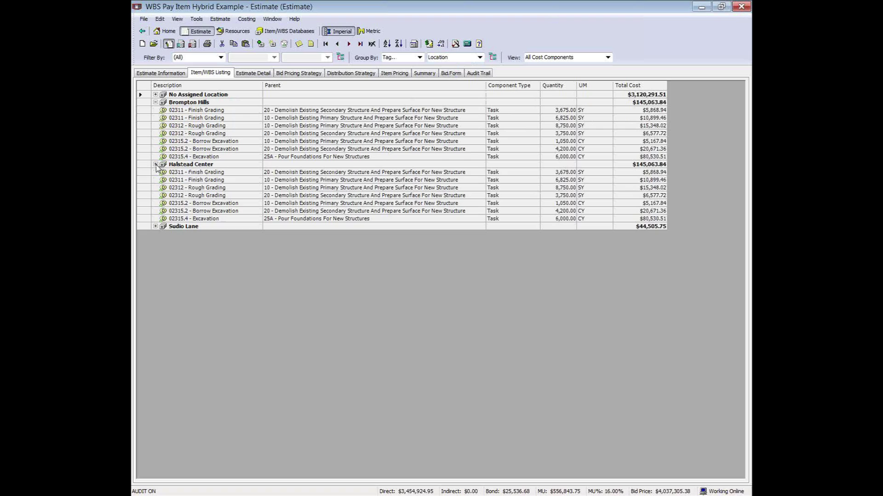
left_click(156, 226)
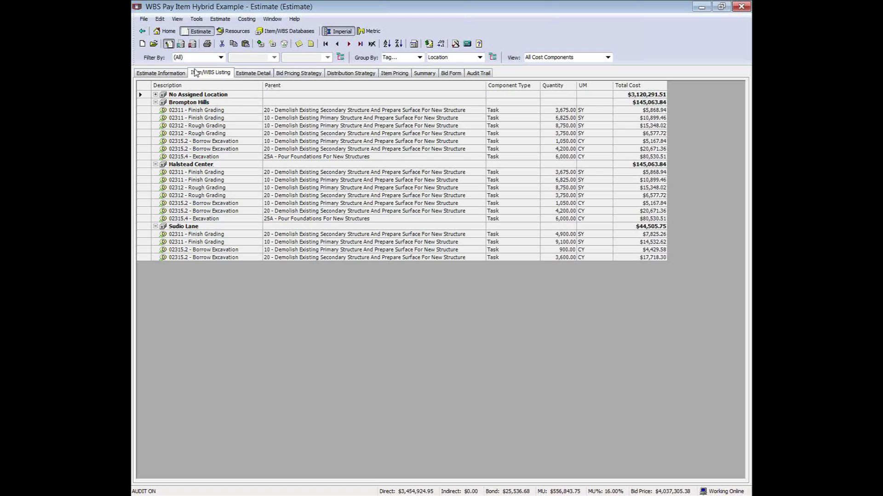
Open the recent New Holland Project estimate, preview its Cost Detail report, and close the preview without printing.
left_click(166, 31)
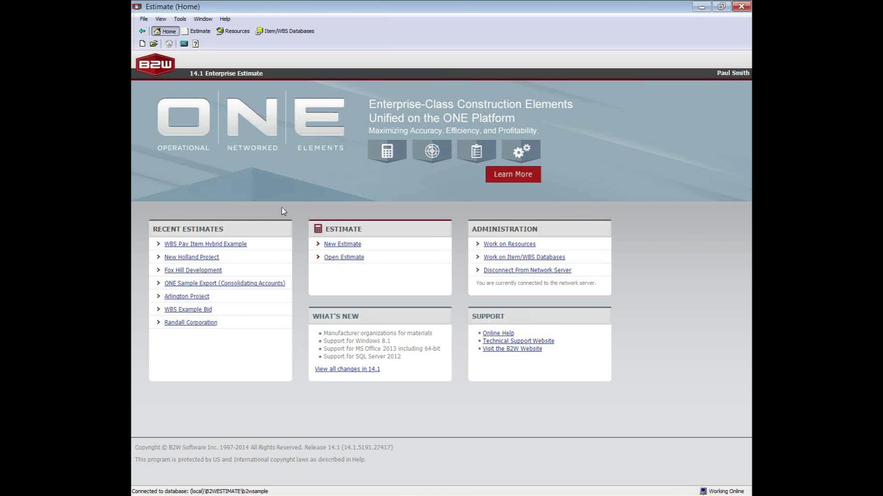
left_click(193, 257)
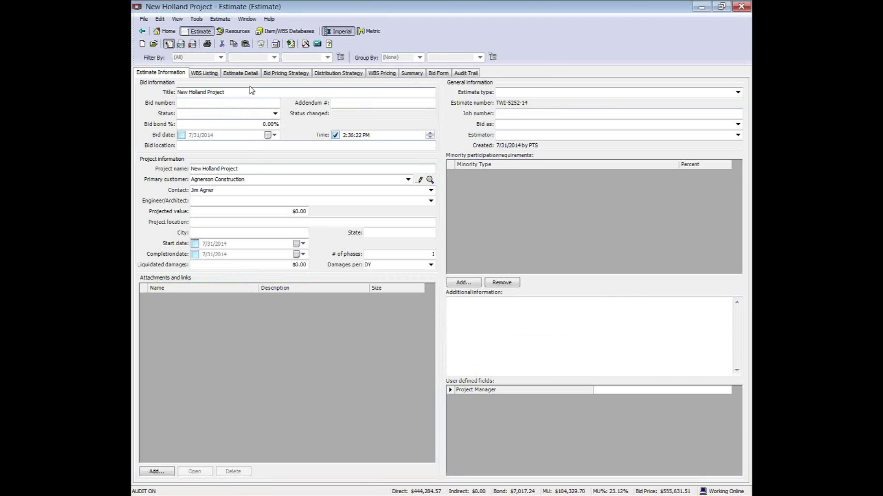
left_click(207, 43)
mouse_move(428, 239)
left_mouse_down()
mouse_move(426, 302)
mouse_move(428, 237)
left_mouse_up()
left_click(368, 291)
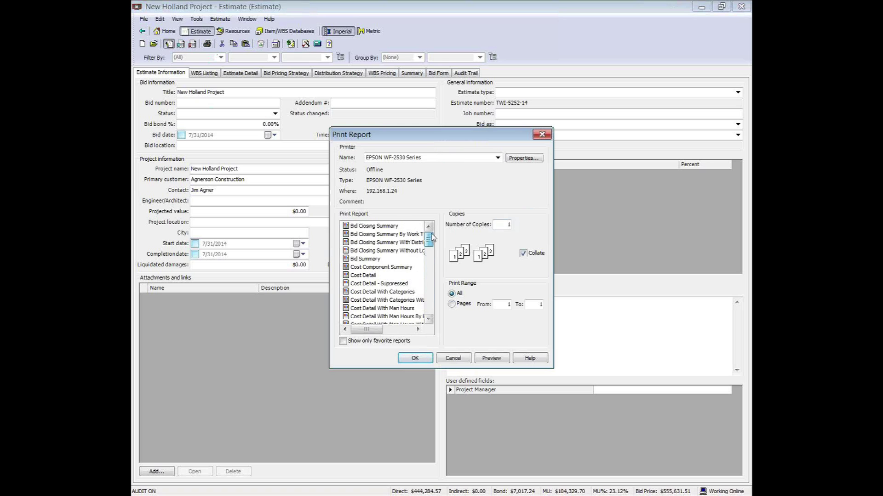
left_click(362, 276)
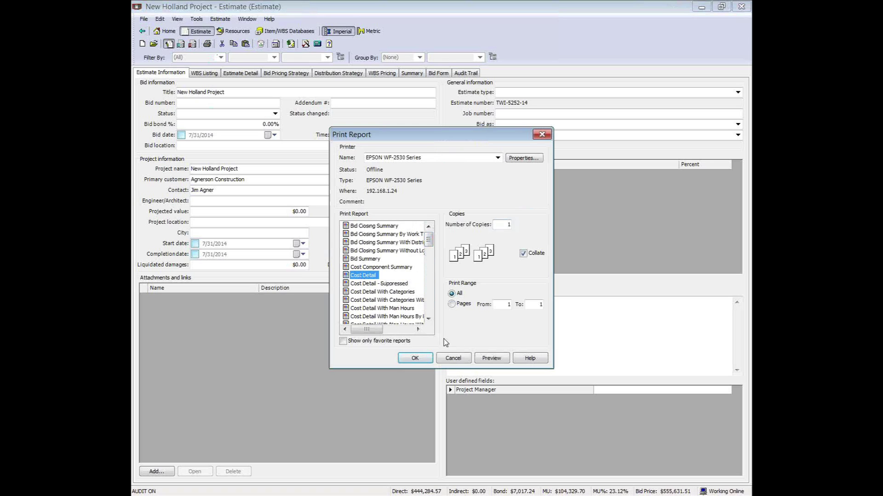
left_click(490, 359)
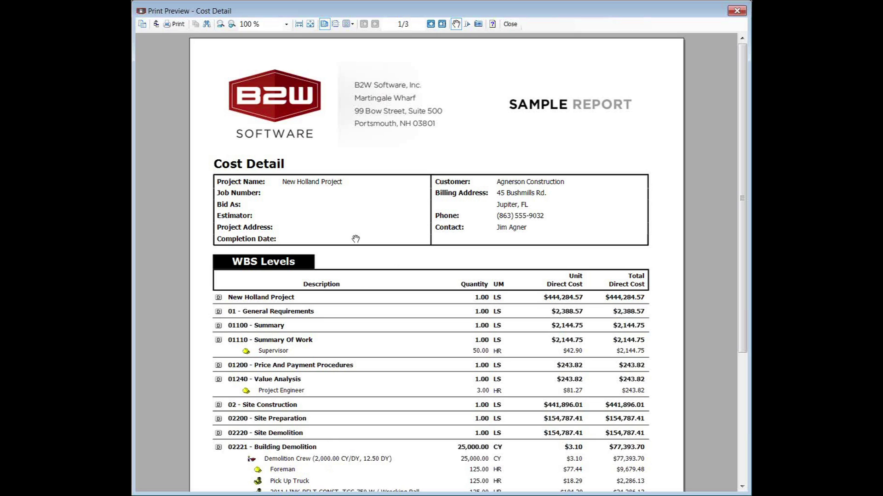
left_click(510, 24)
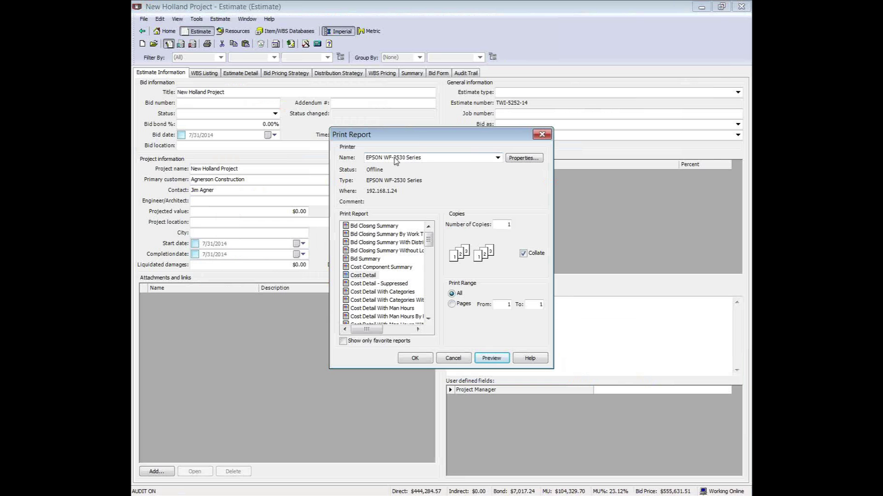
left_click(541, 134)
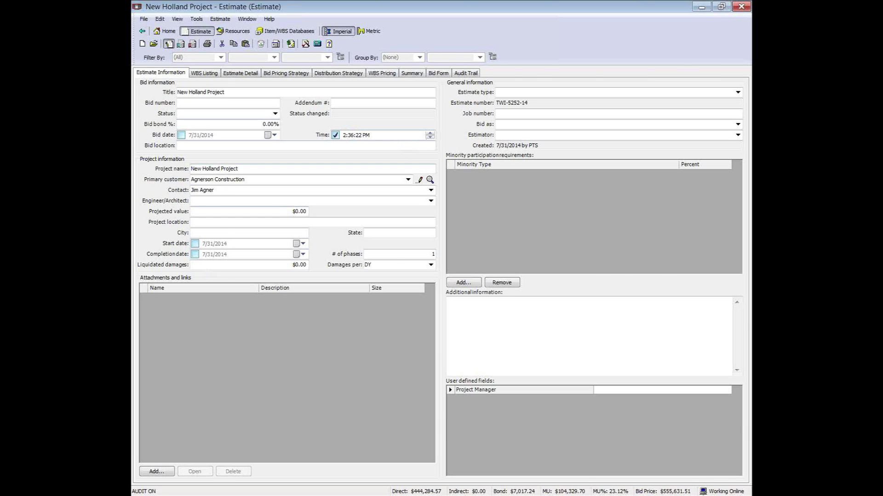
Switch to the webinar-B2W-wbs.ppt presentation in PowerPoint.
key("alt+Tab")
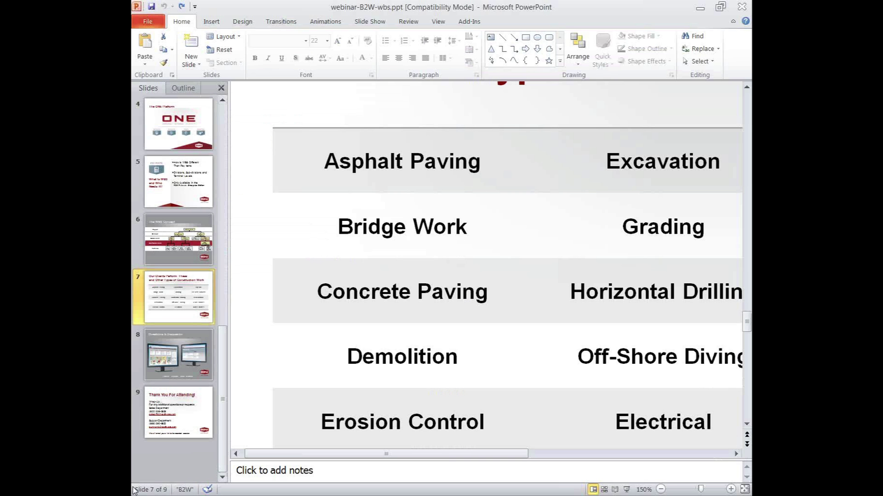